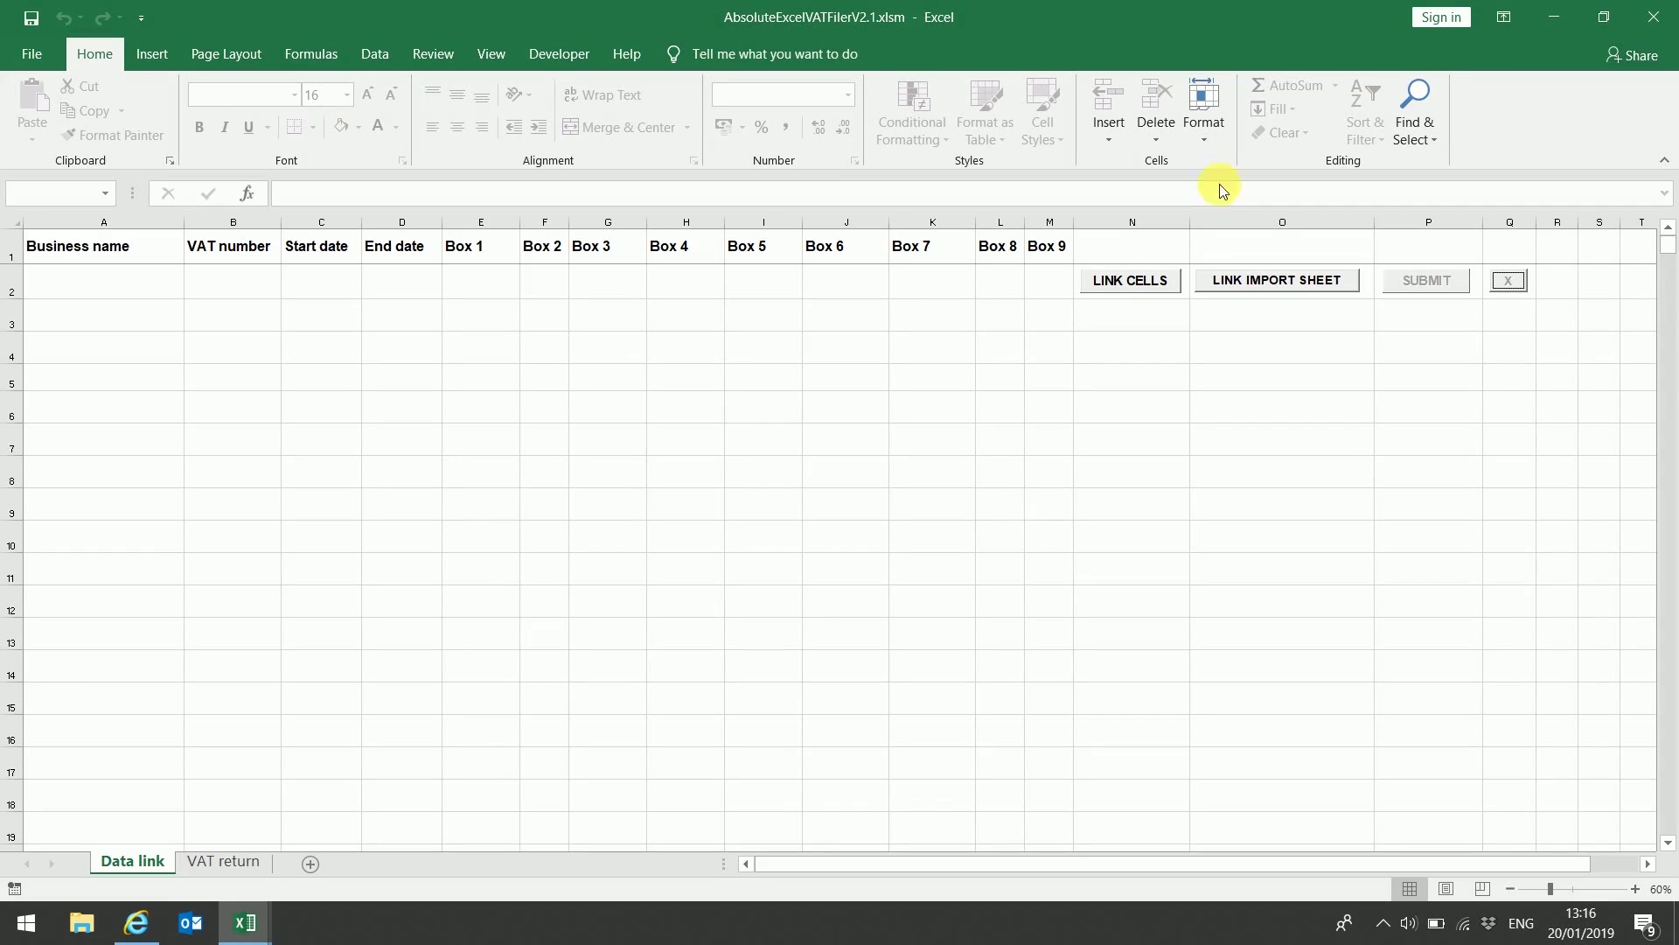
# Start linking cells in the Data link sheet and link Business name to cell B1 of the Cash Book sheet in cashbook.xlsx
pyautogui.moveTo(242, 927)
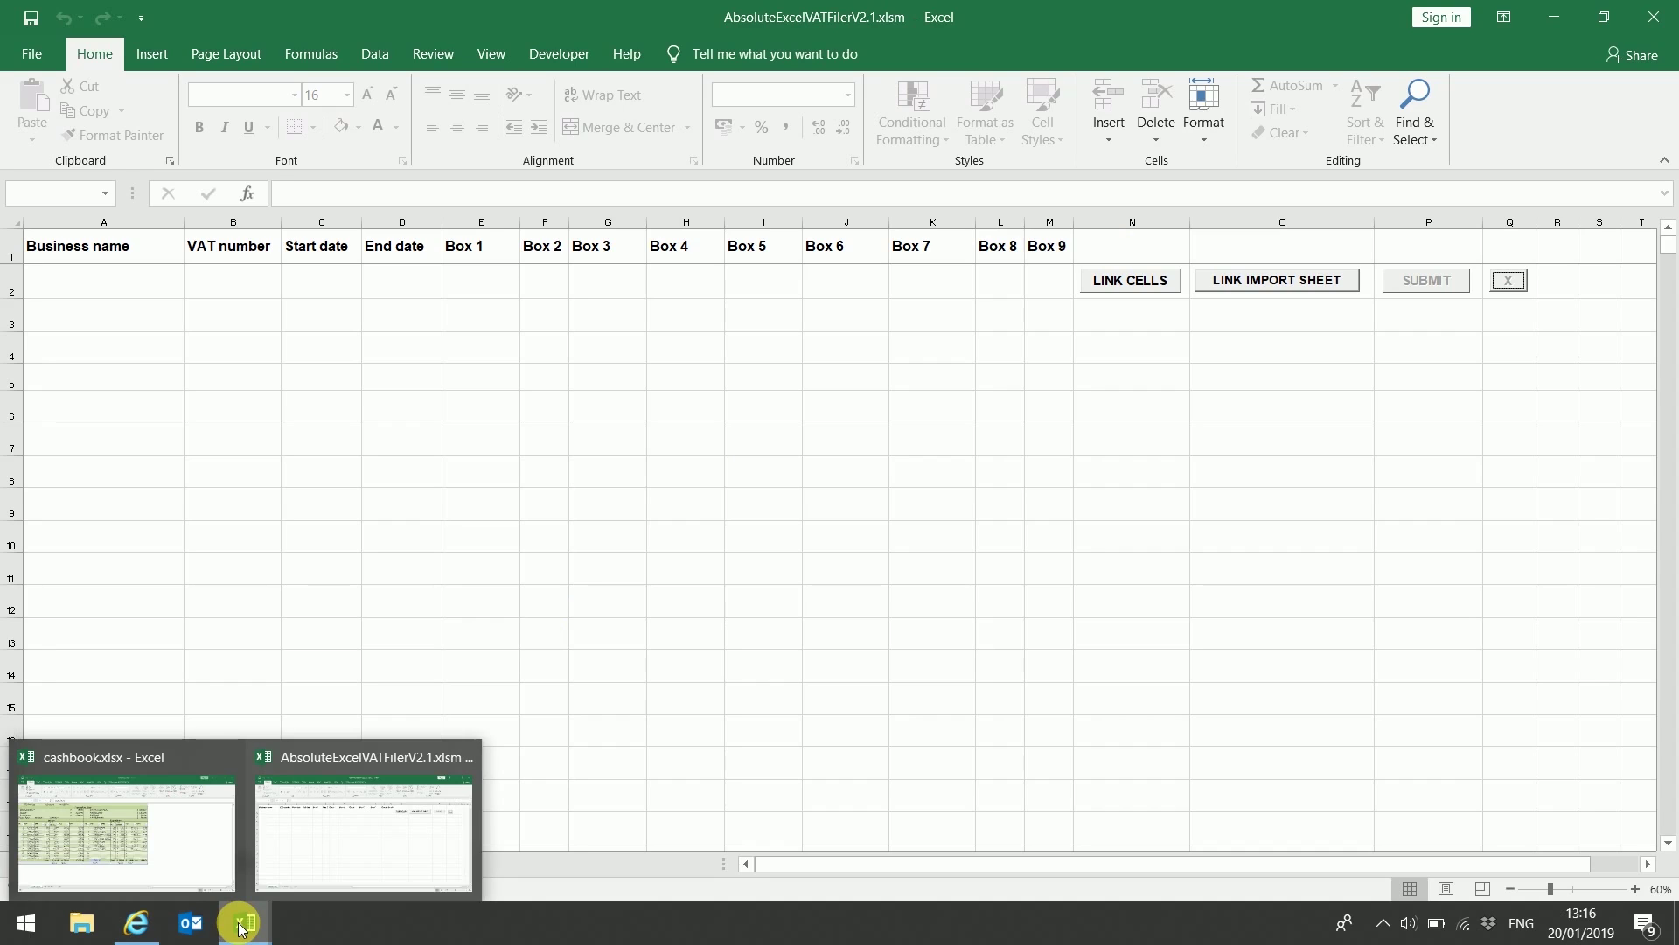
pyautogui.click(1140, 282)
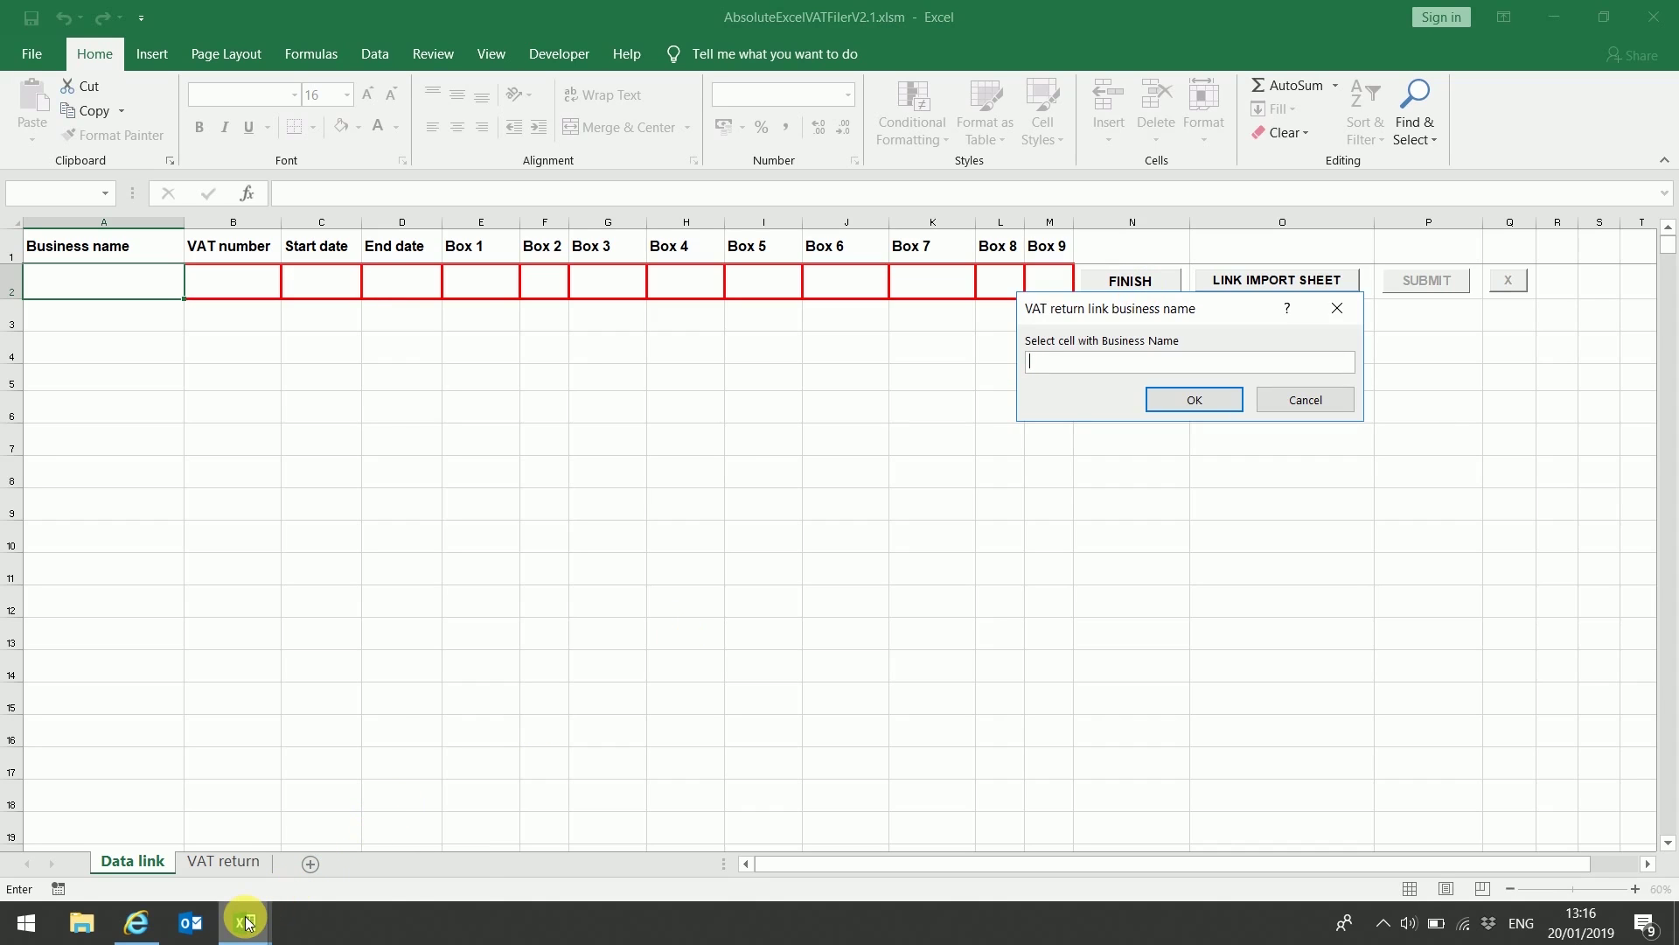
pyautogui.click(207, 841)
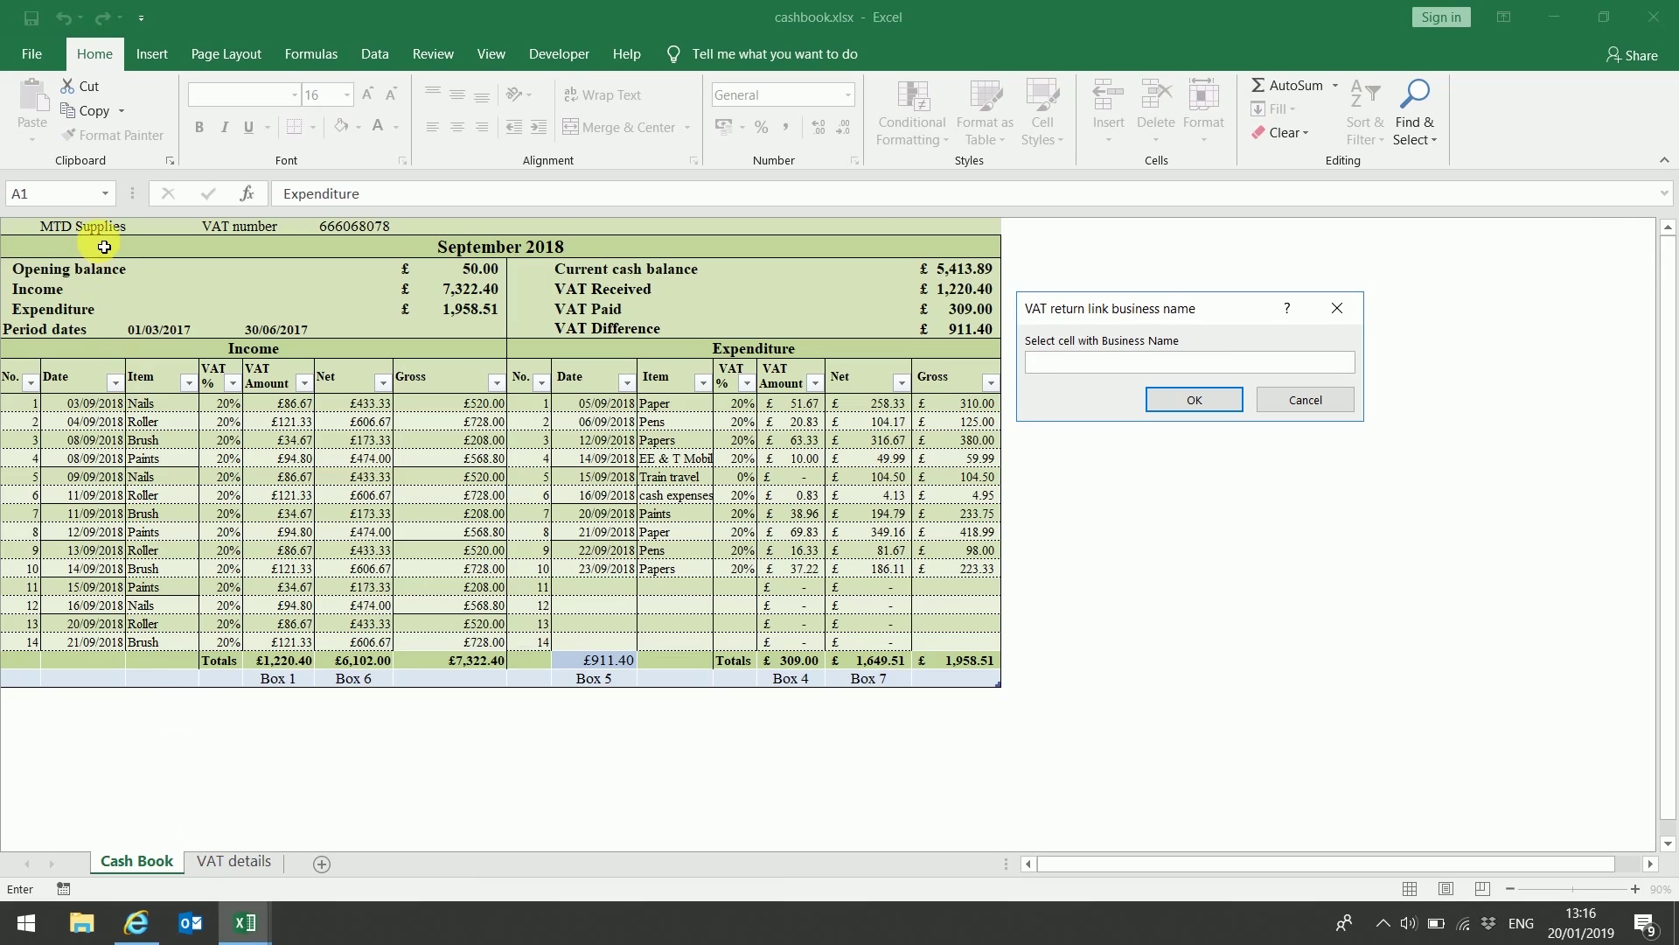
pyautogui.click(102, 231)
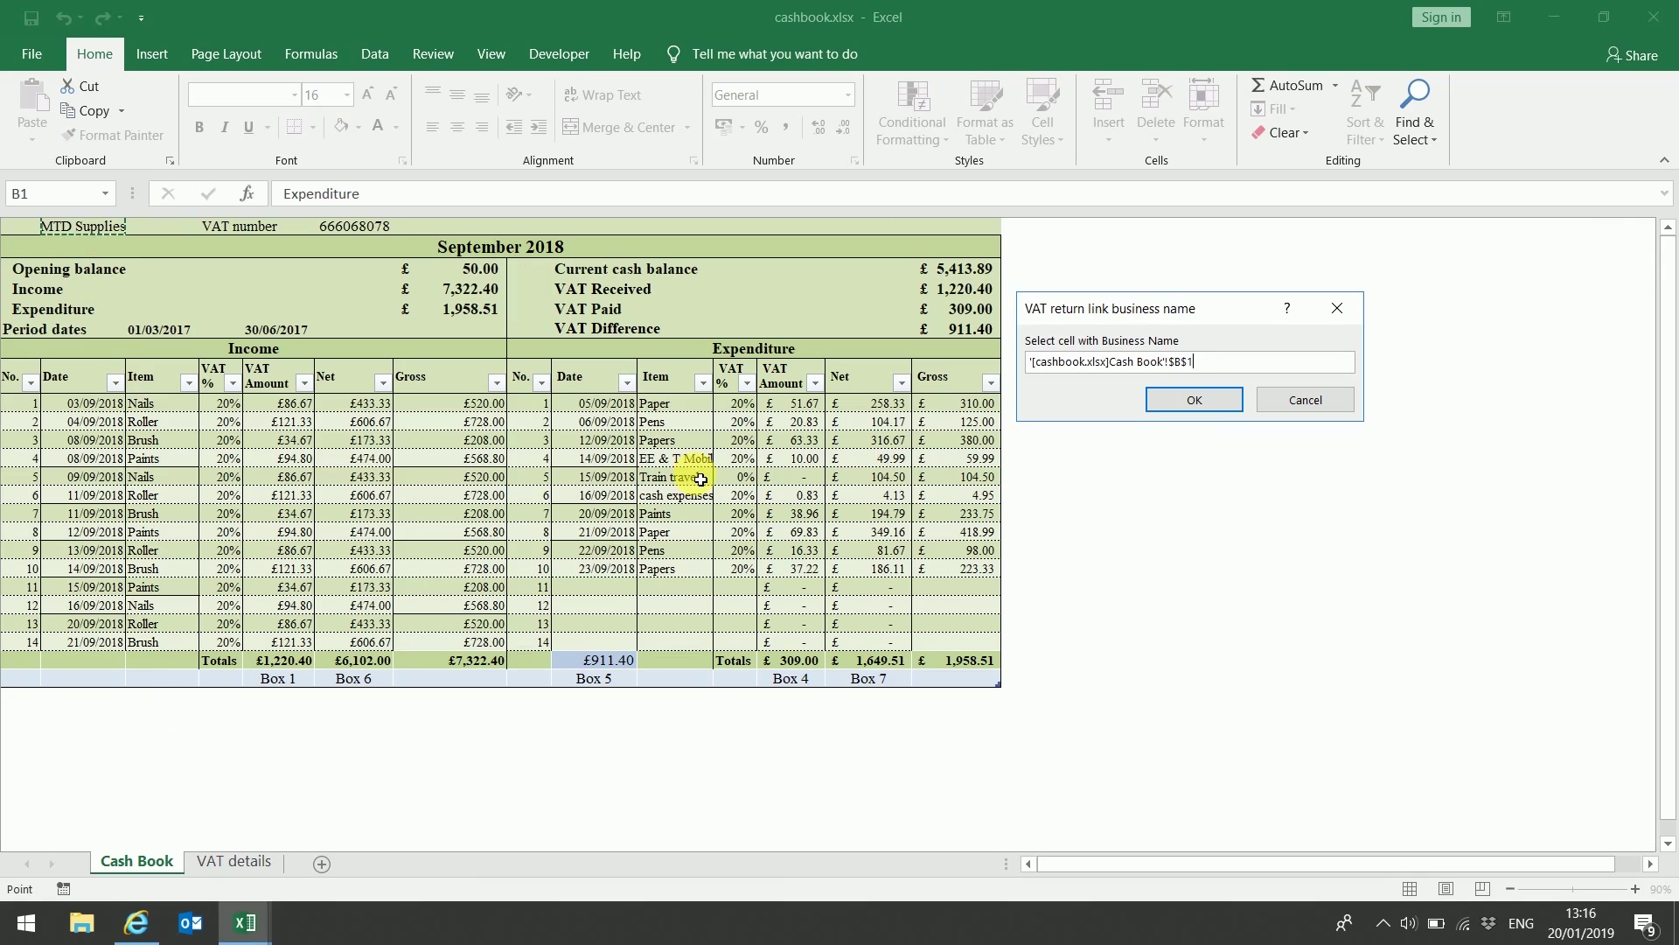
pyautogui.click(1187, 404)
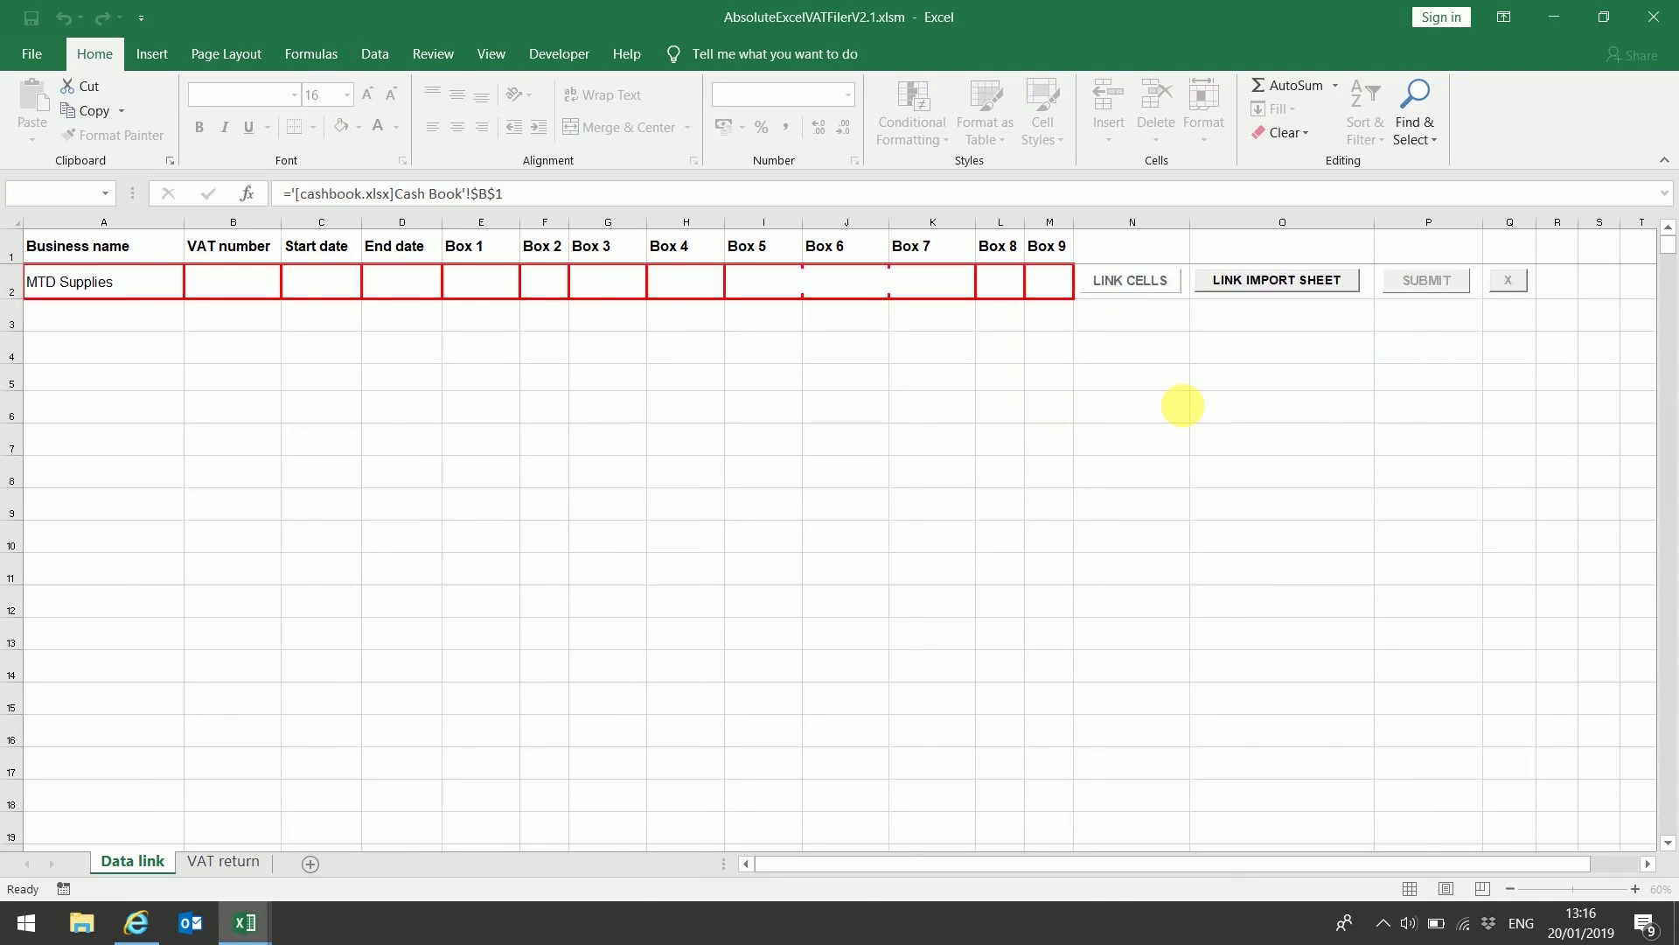
# Link the VAT number cell to F1 on the Cash Book sheet of cashbook.xlsx and return to the VAT filer workbook
pyautogui.click(214, 290)
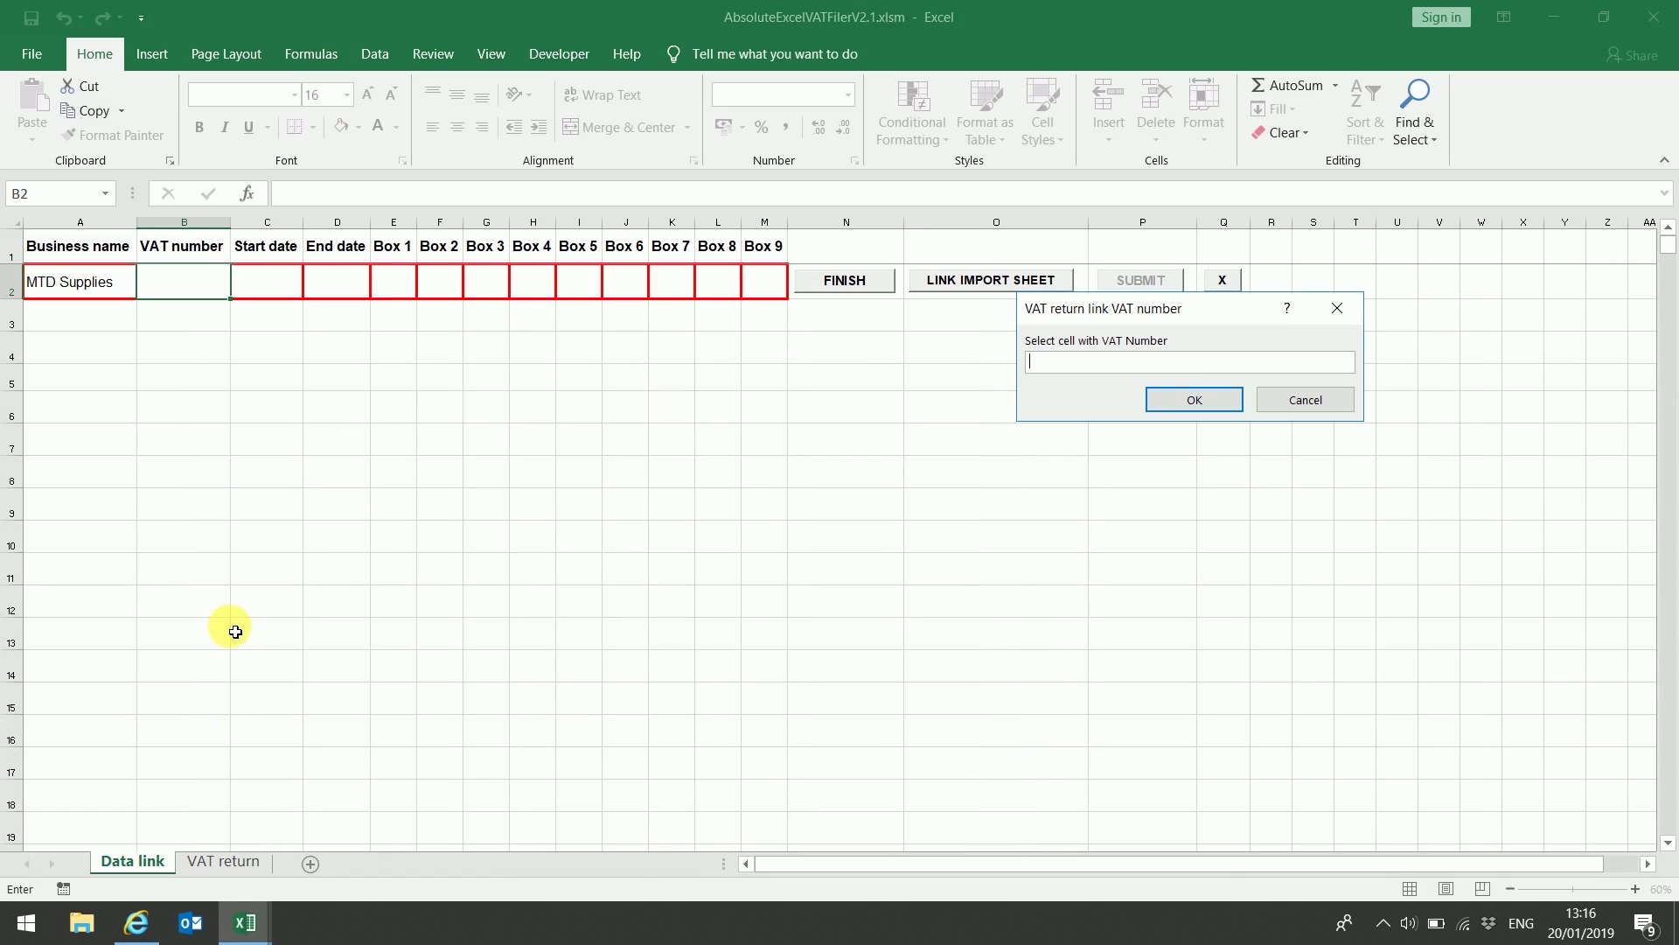
pyautogui.moveTo(245, 923)
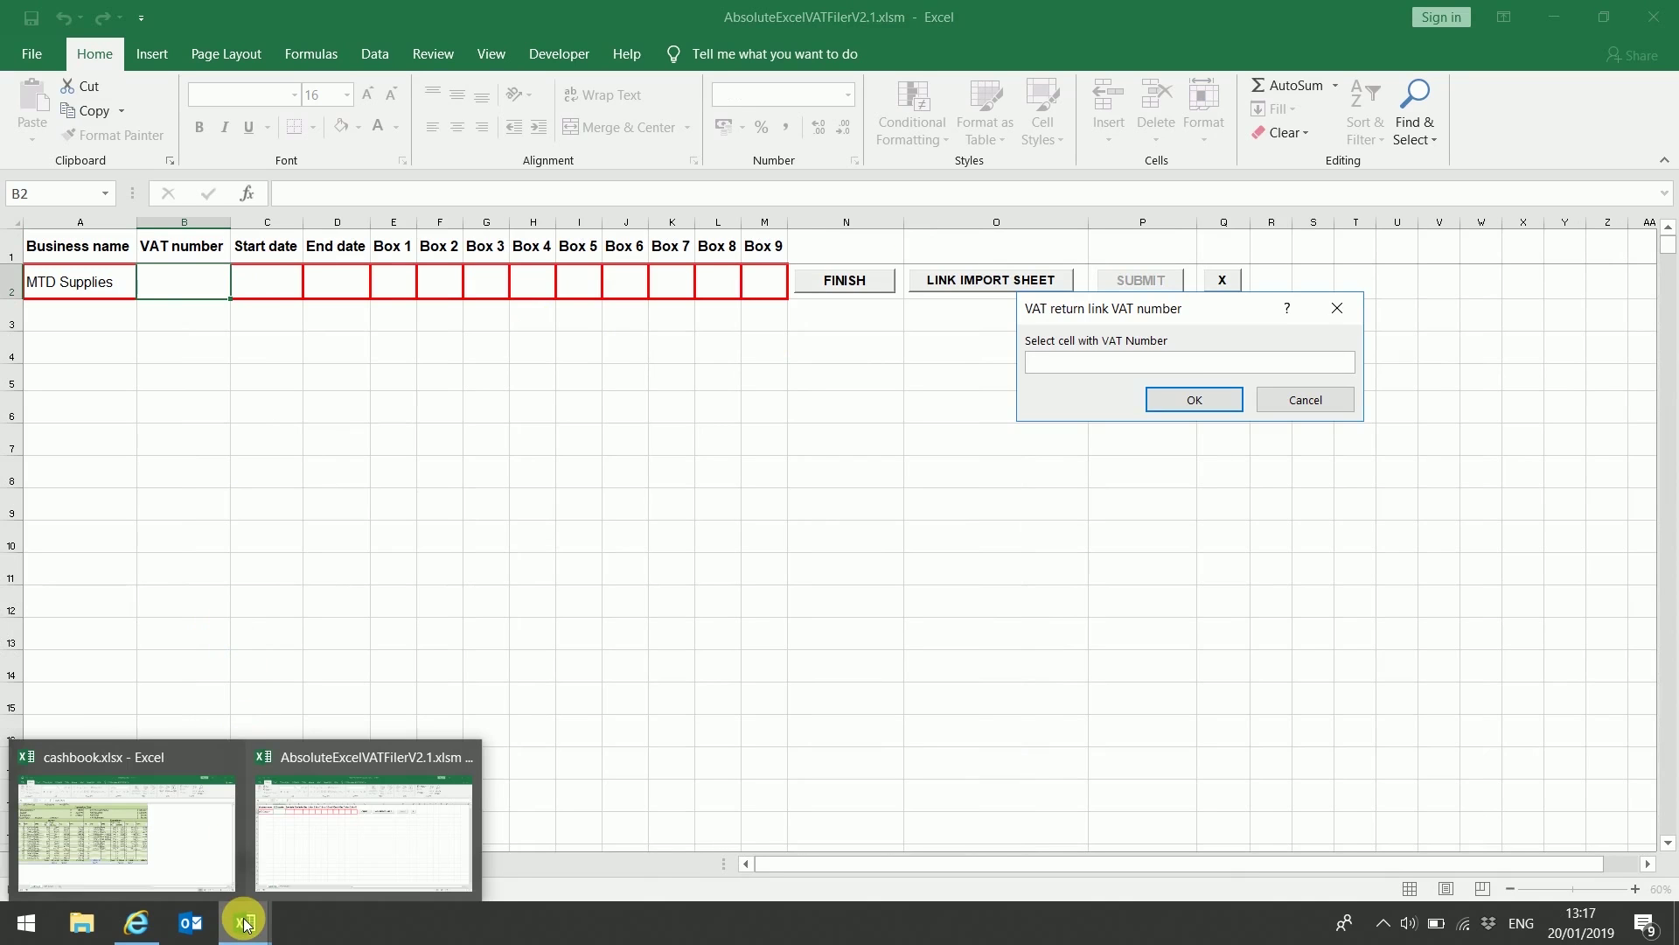
pyautogui.click(212, 844)
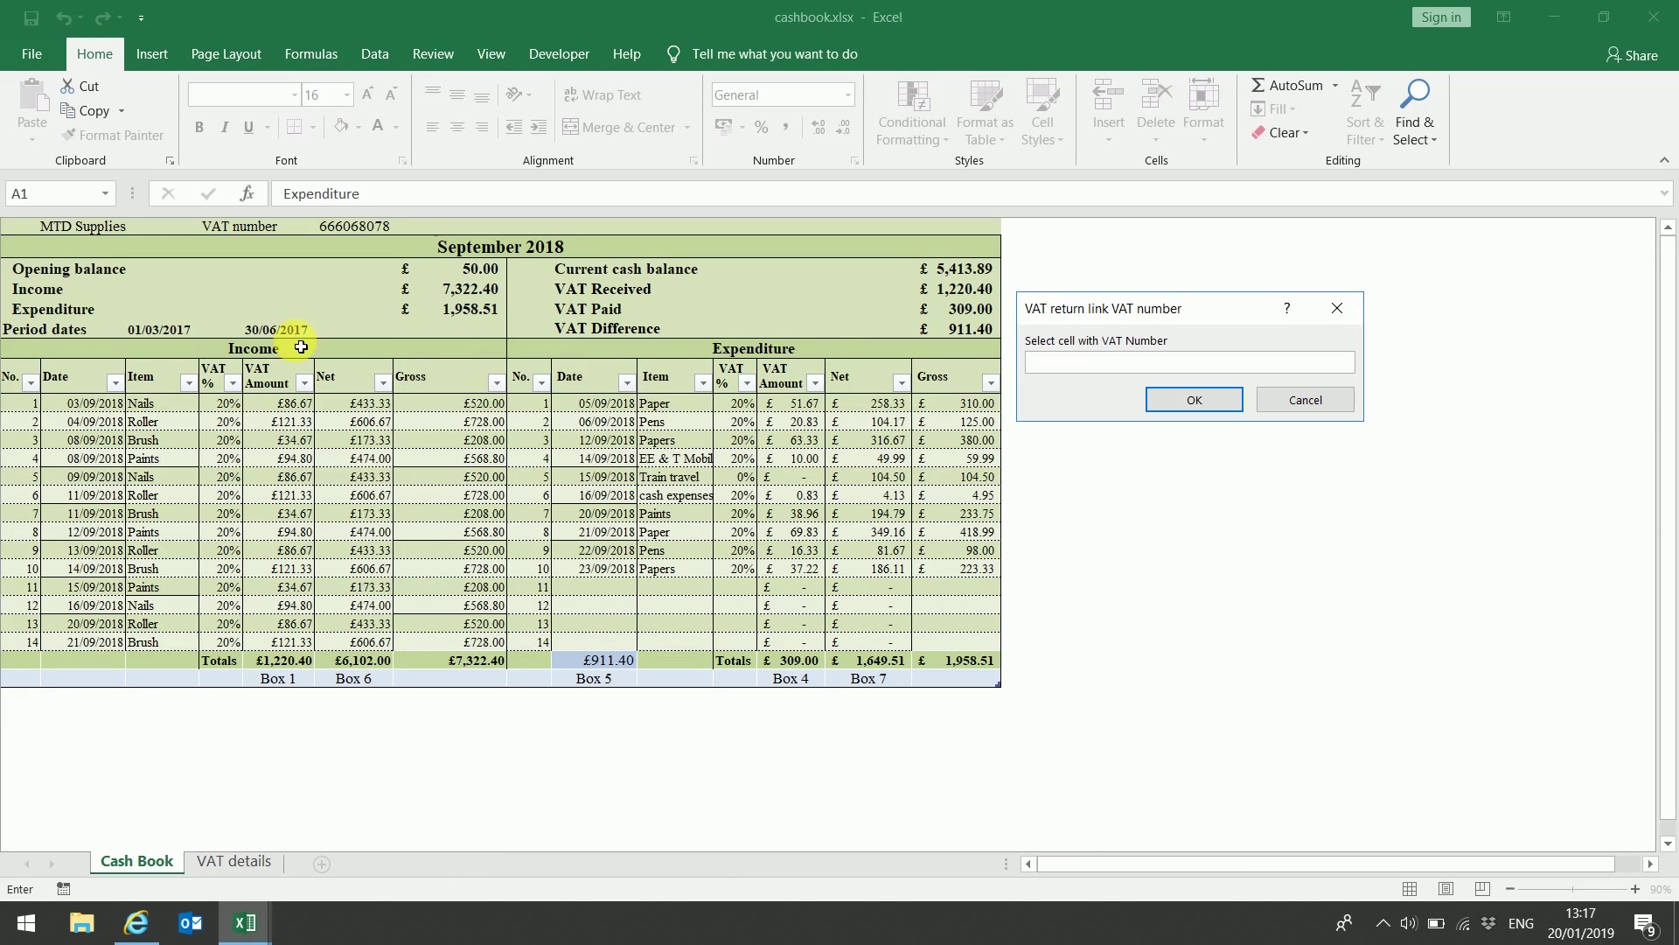
pyautogui.click(366, 235)
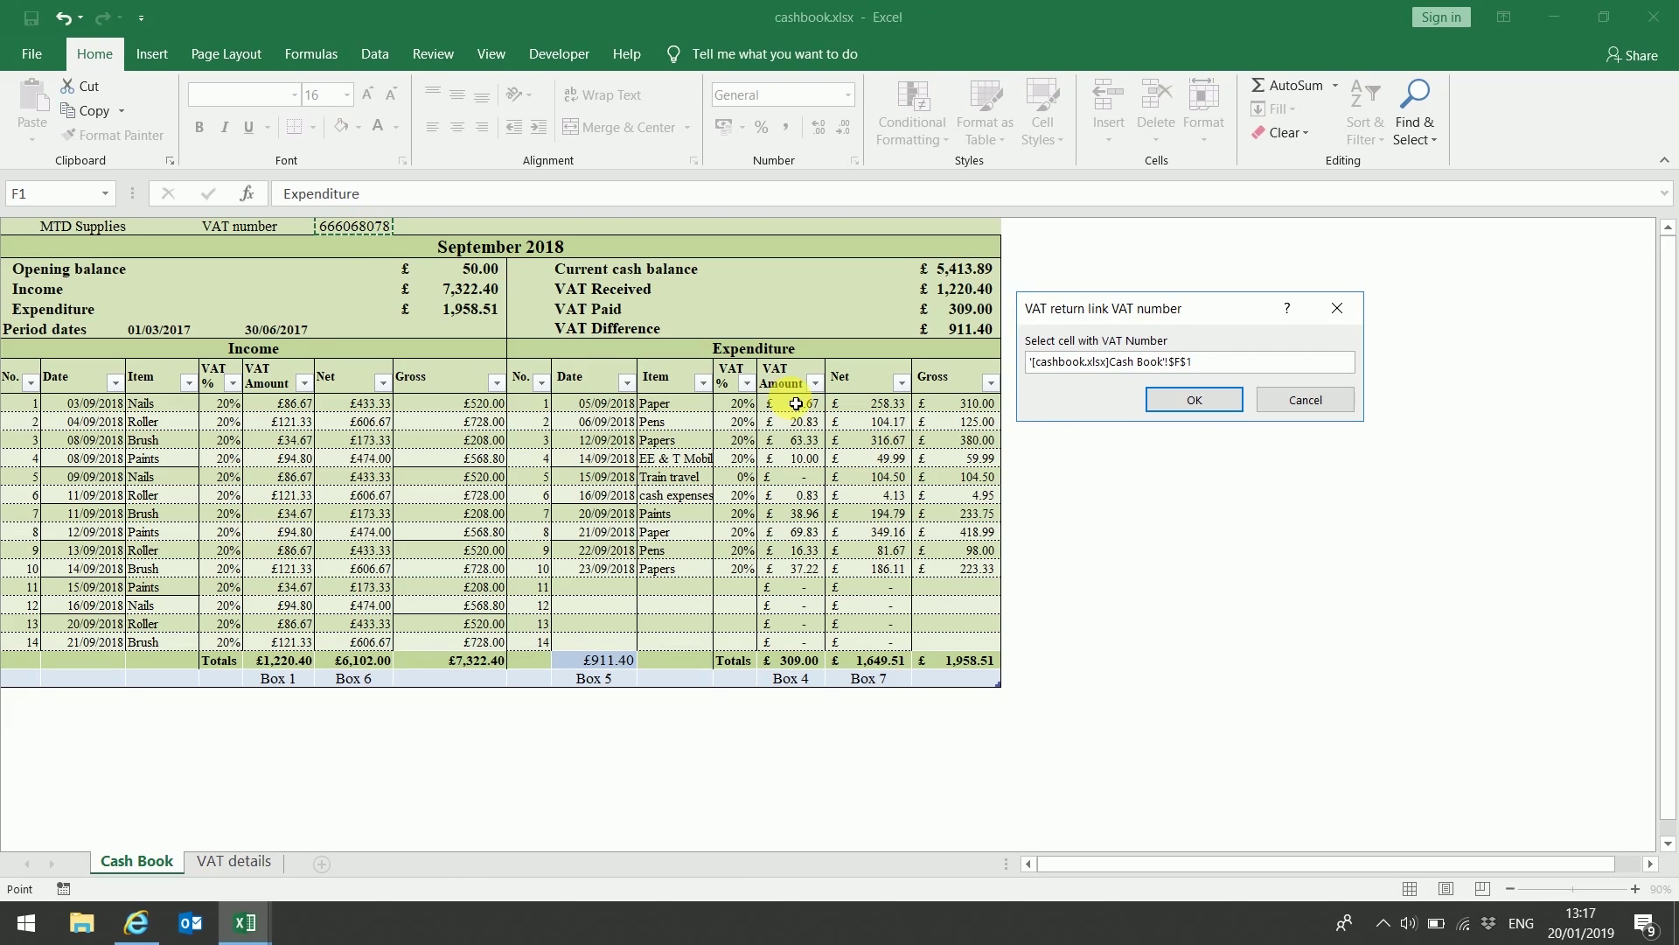
pyautogui.click(1176, 401)
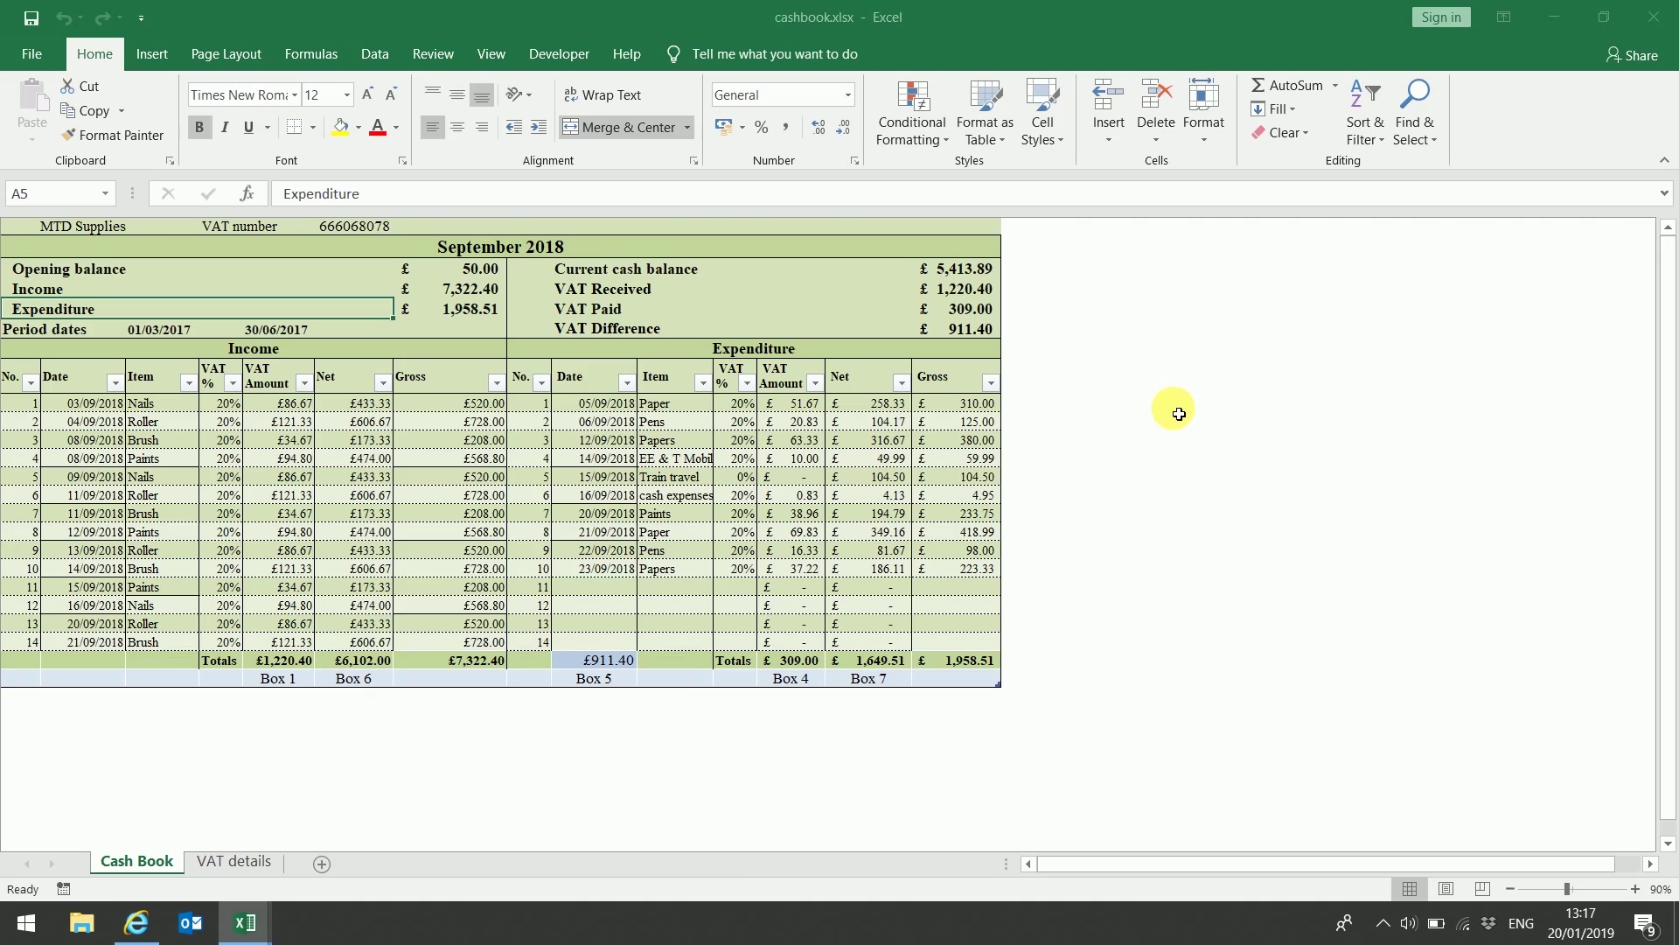
pyautogui.click(253, 932)
pyautogui.click(323, 862)
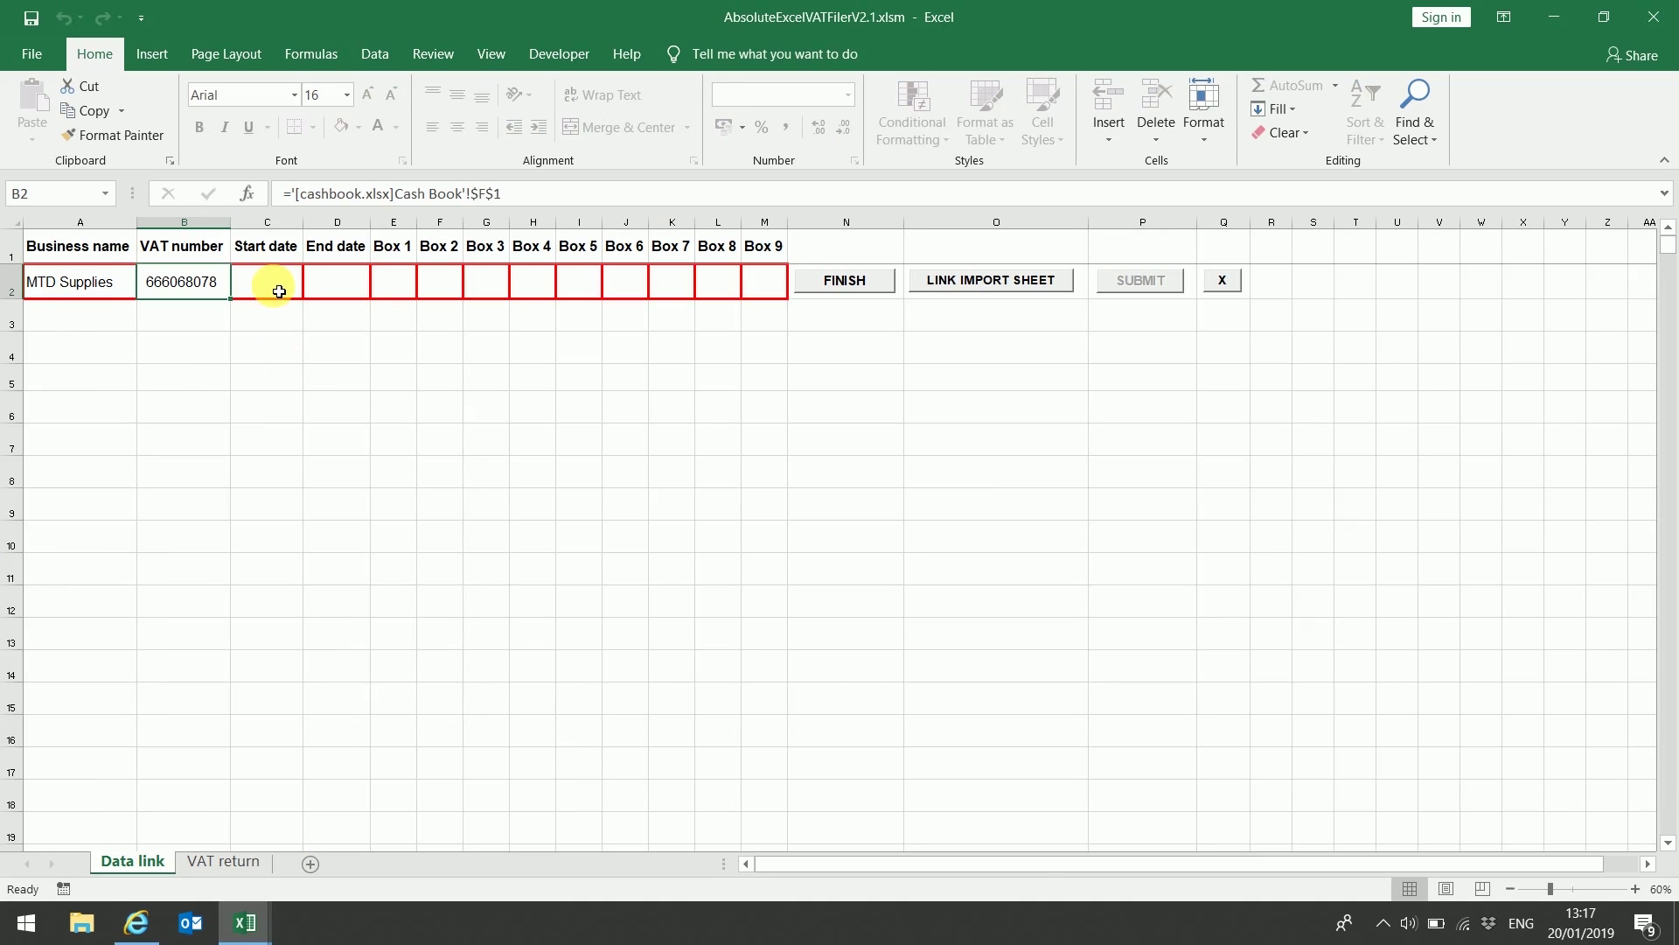
# Link the Start date cell to the first period date, C6 on the Cash Book sheet, and return to the VAT filer workbook
pyautogui.click(273, 289)
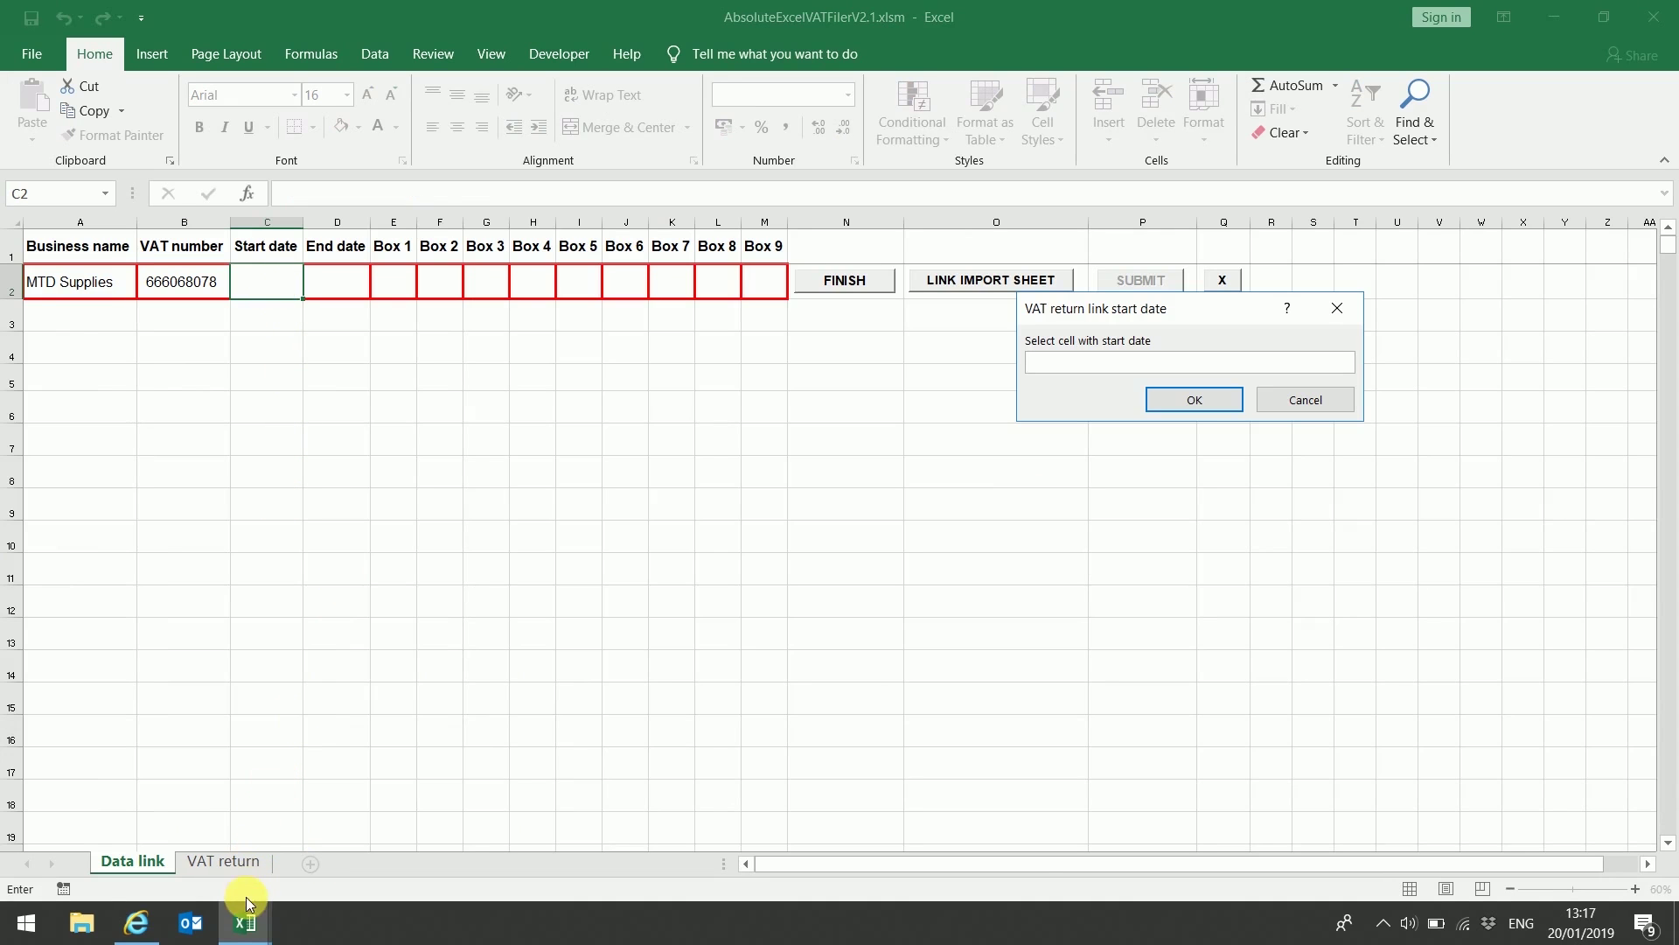
pyautogui.moveTo(244, 916)
pyautogui.click(208, 857)
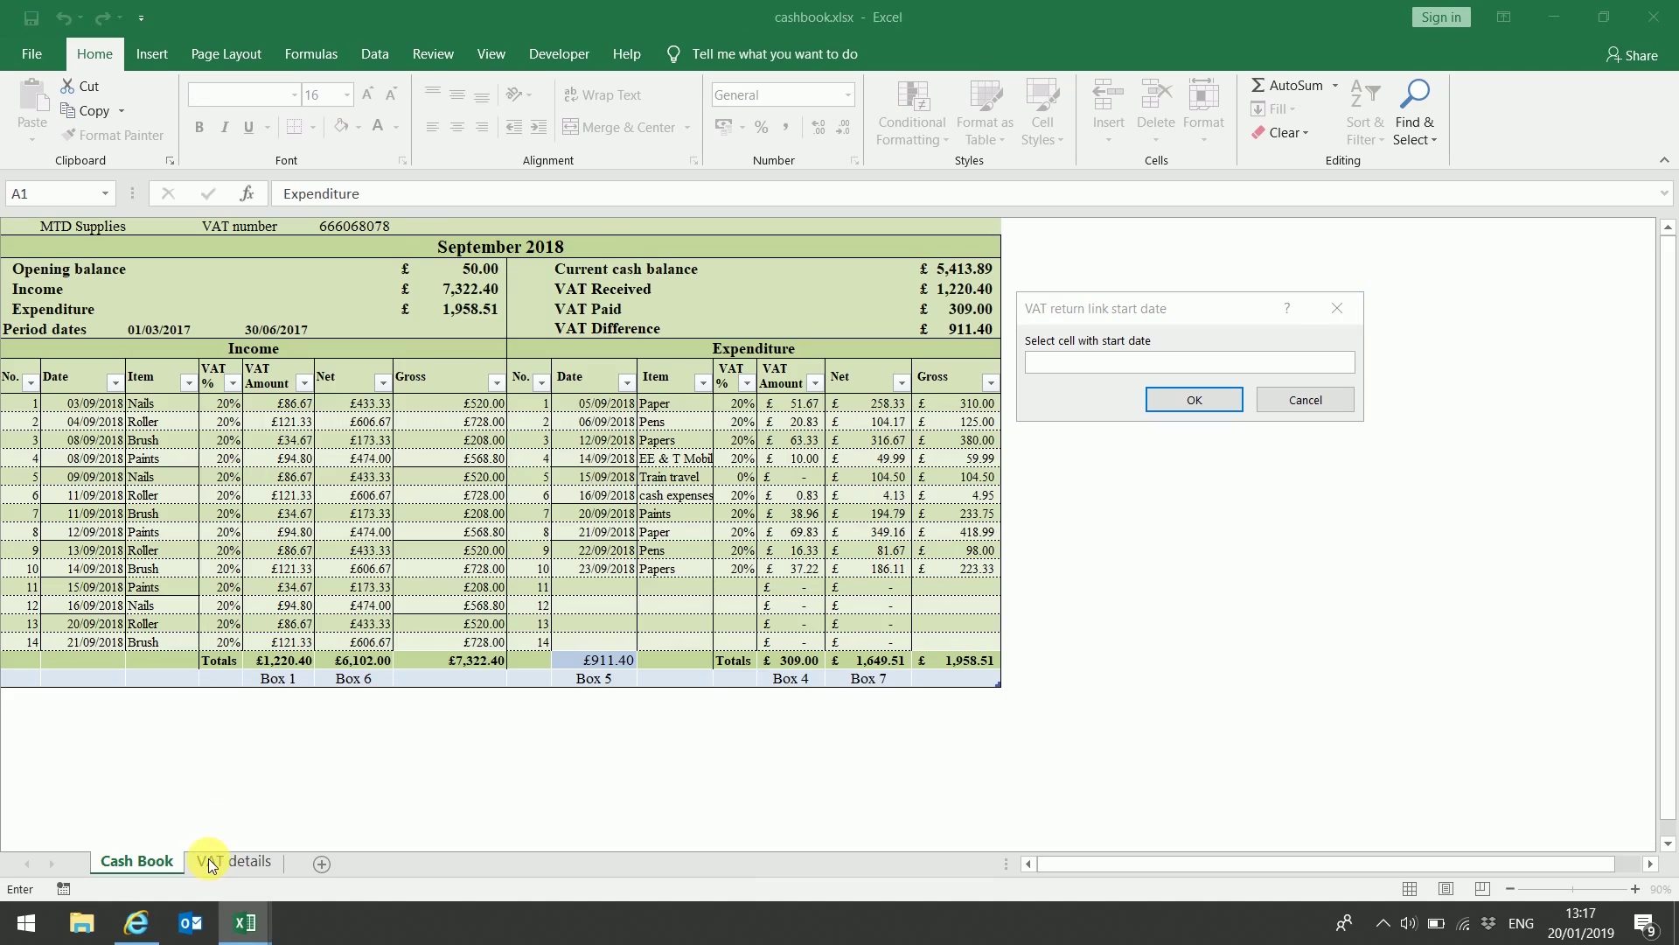
pyautogui.click(154, 337)
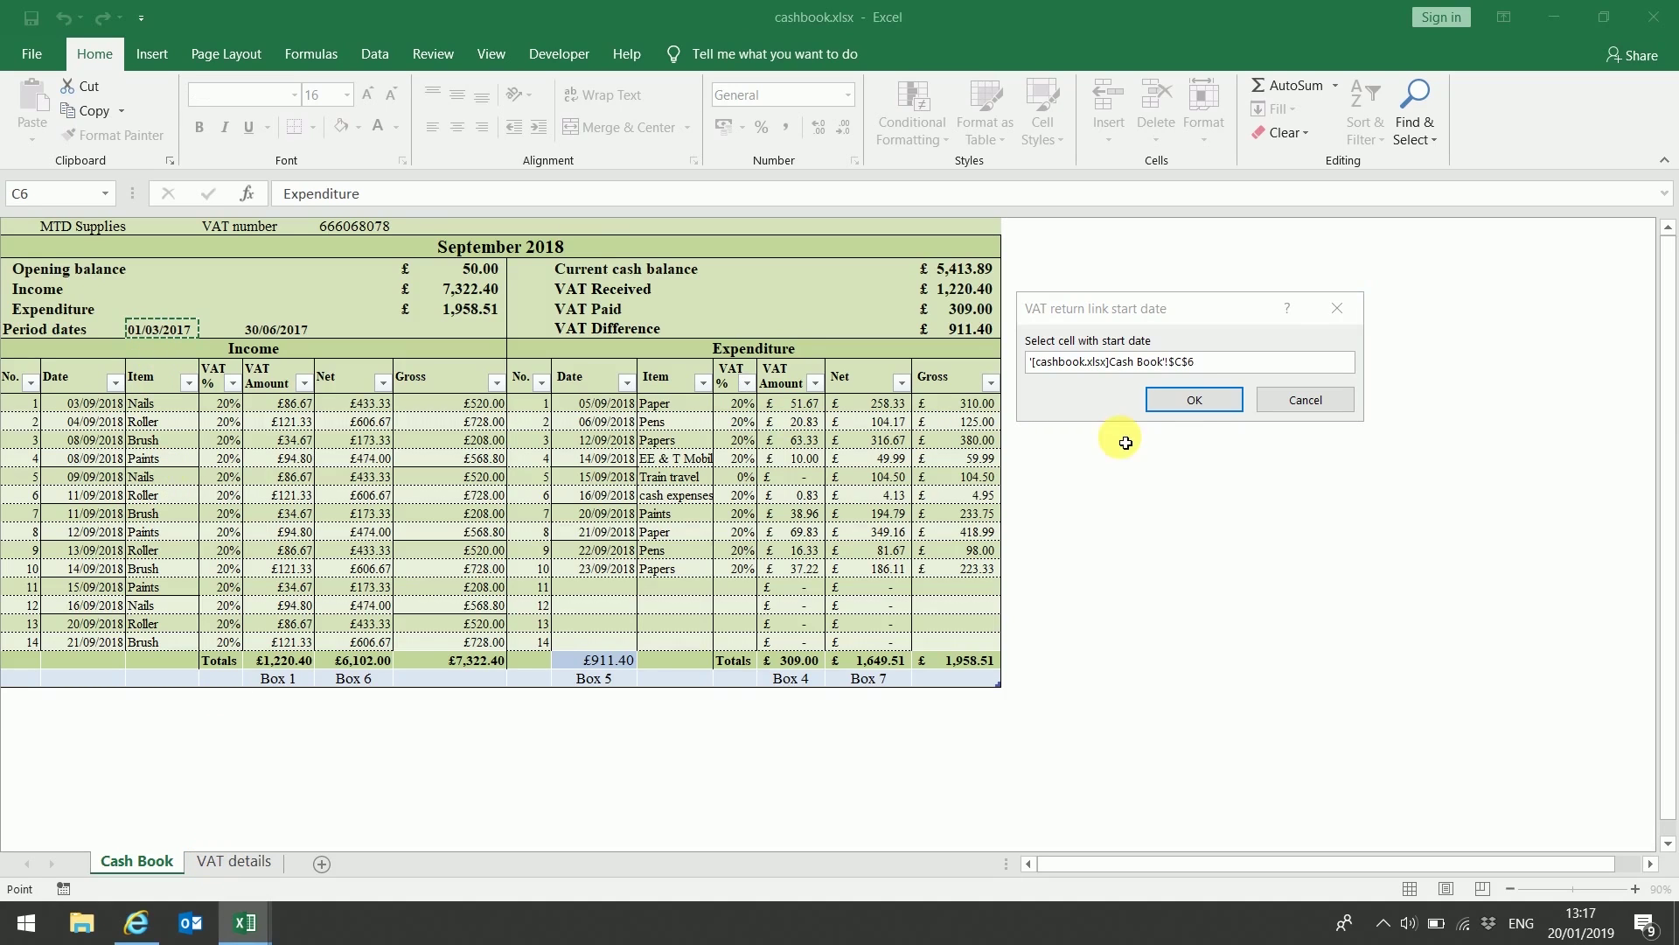
pyautogui.click(1181, 401)
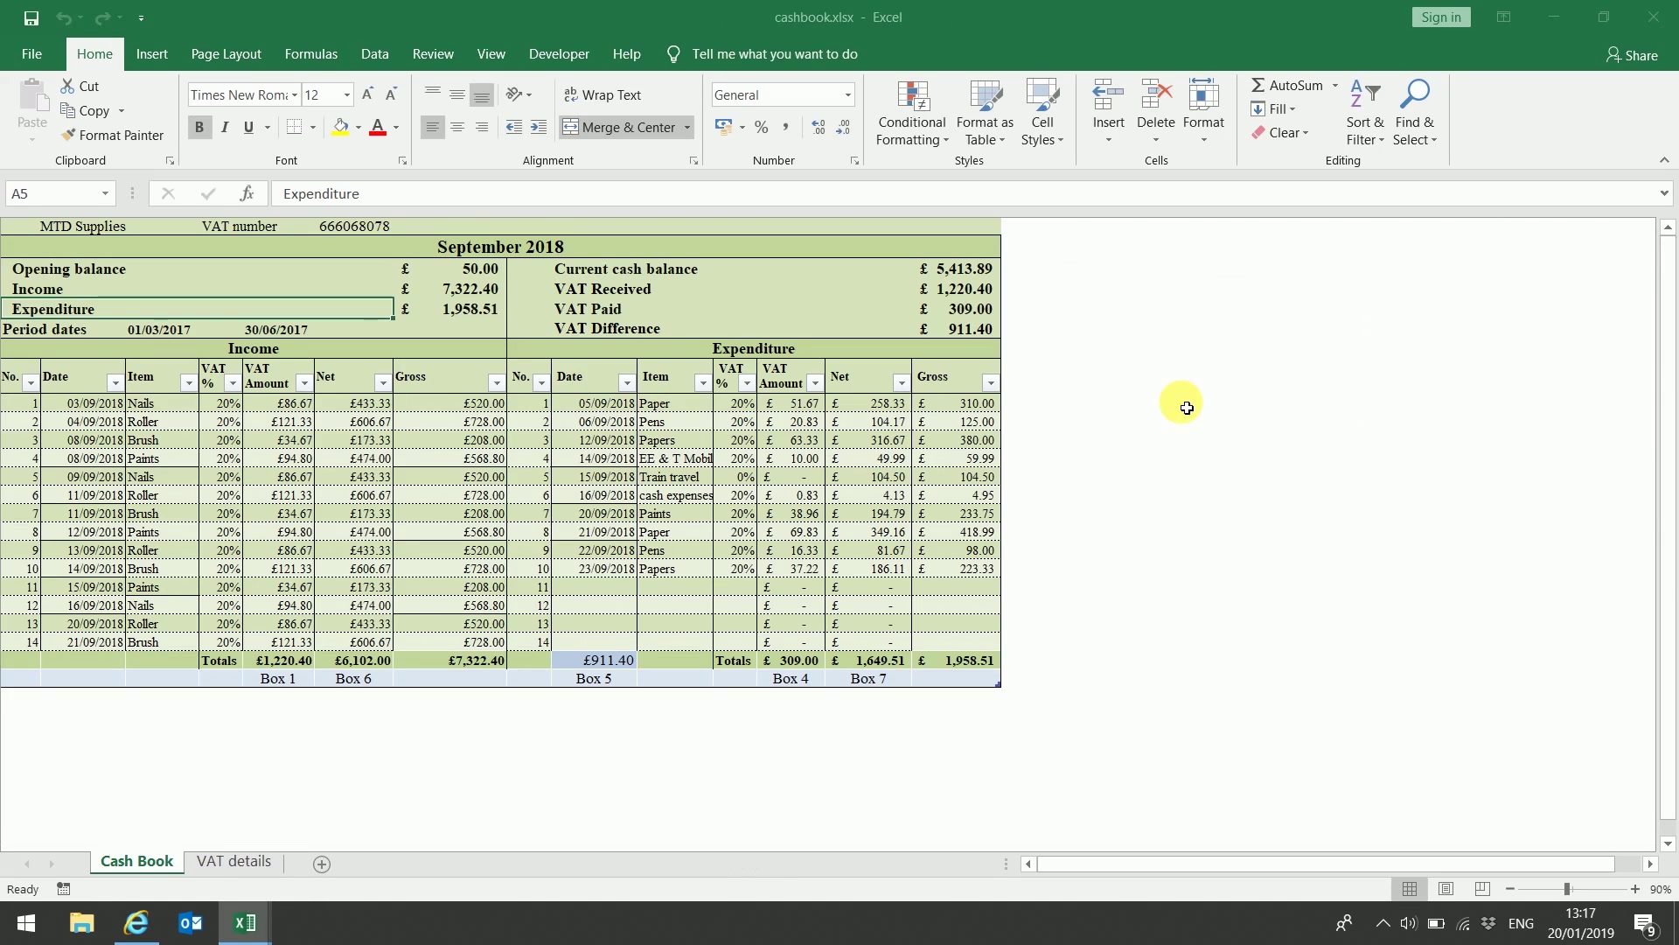
pyautogui.moveTo(245, 920)
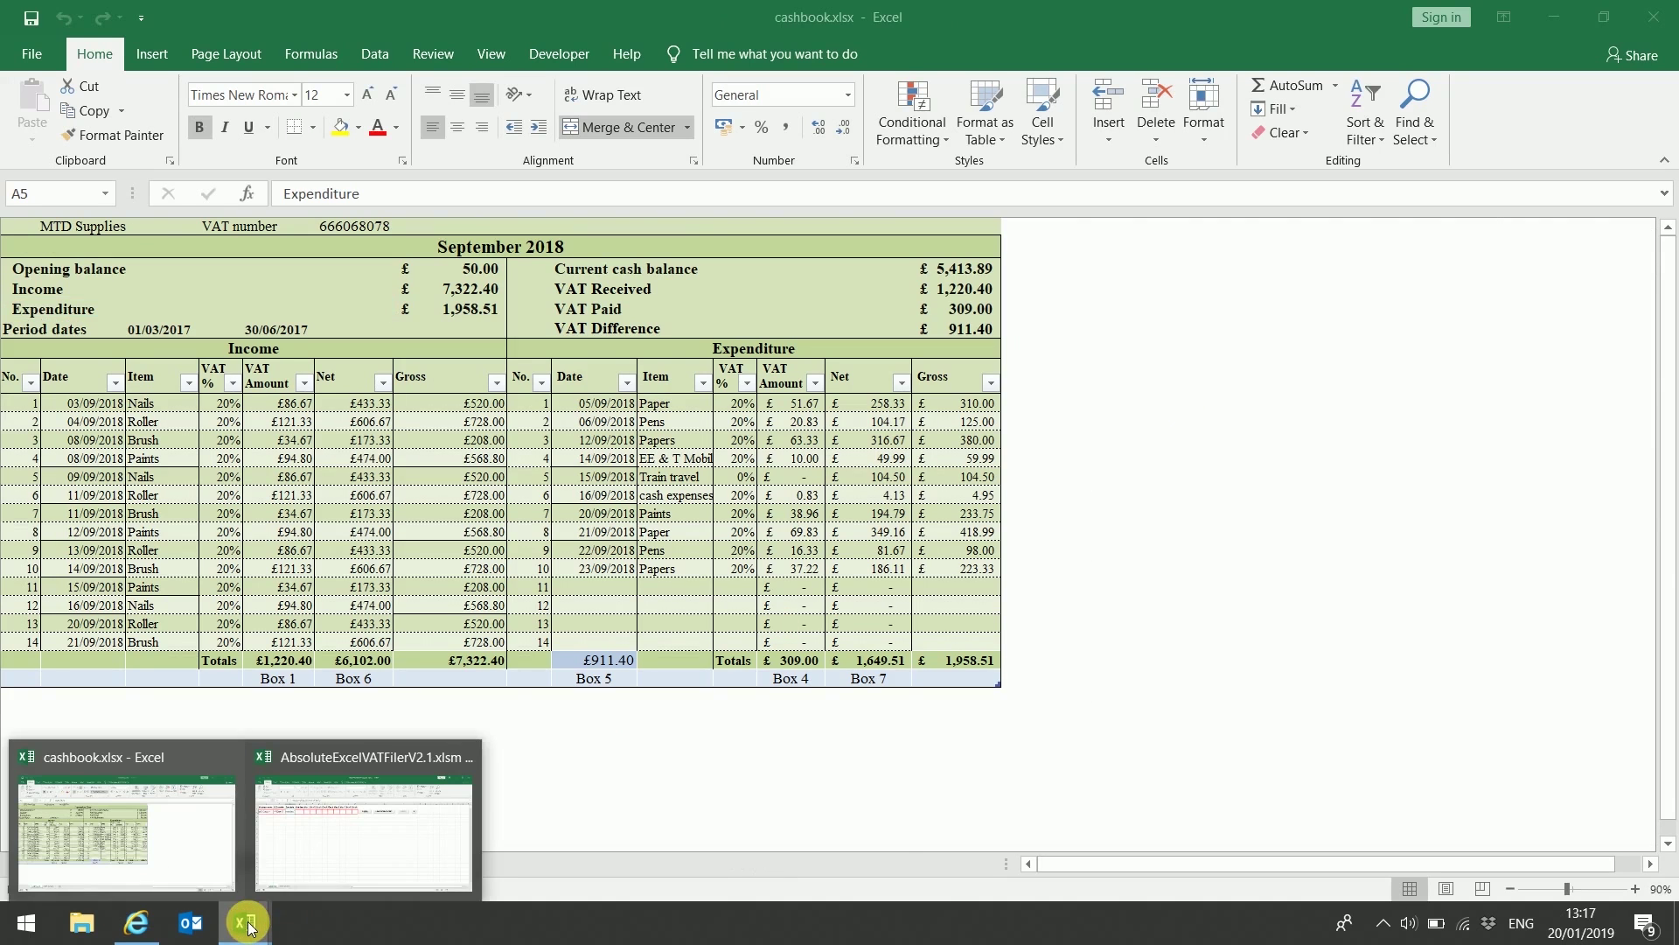
pyautogui.click(332, 855)
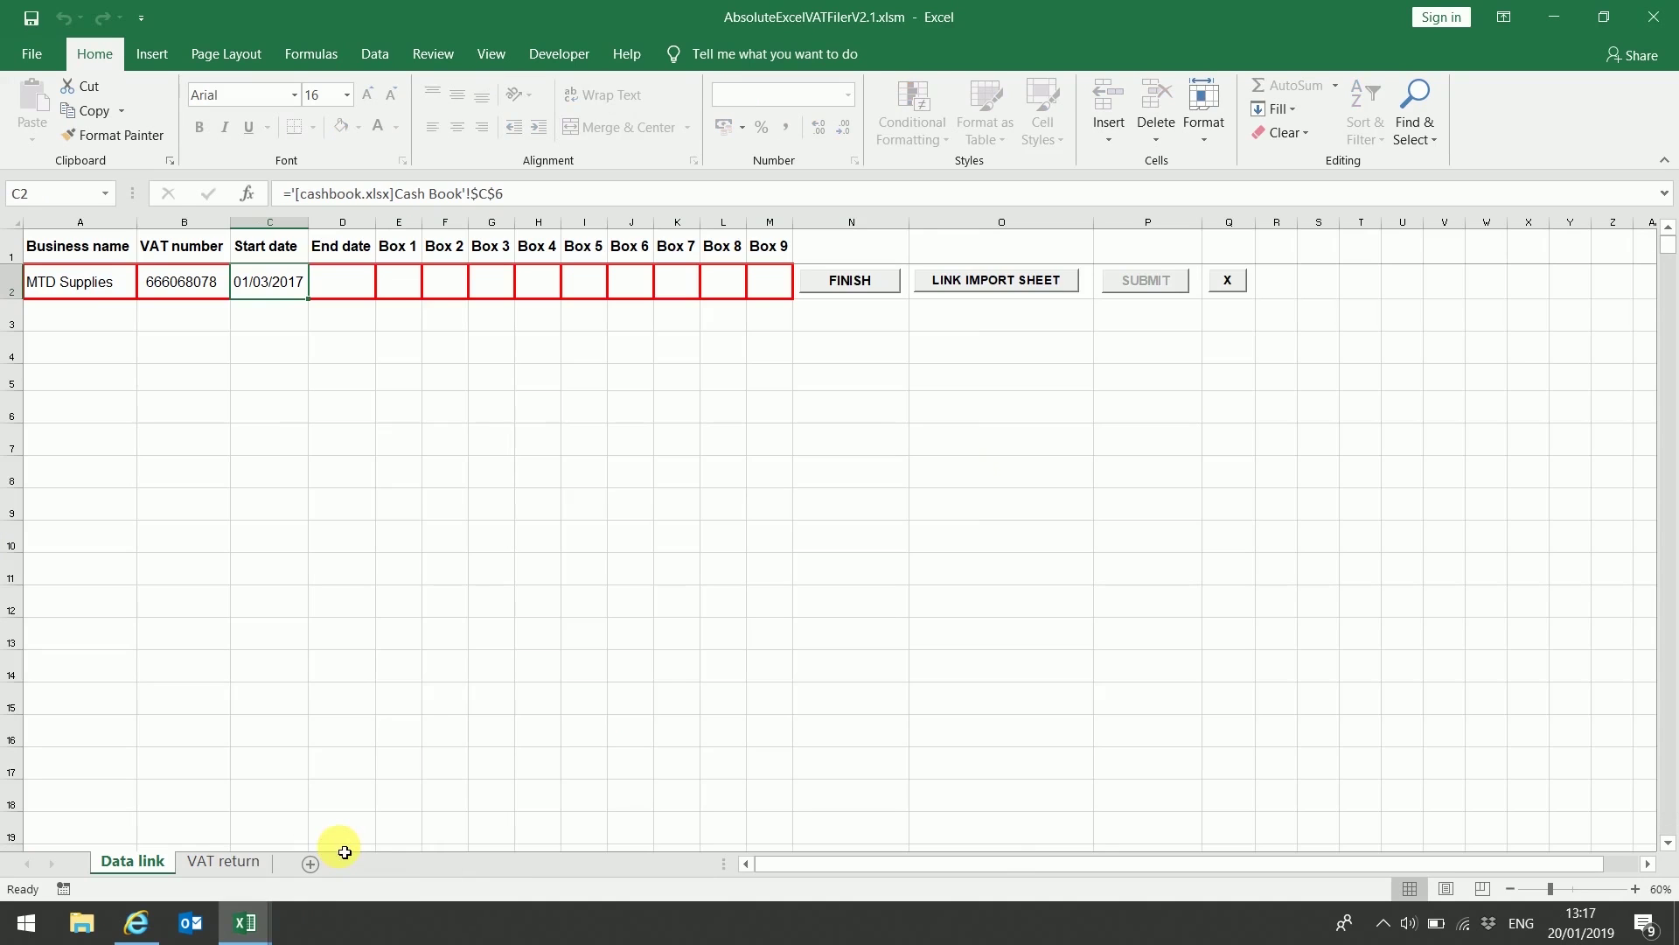
# Link the End date cell to the second period date, E6 on the Cash Book sheet, and return to the VAT filer workbook
pyautogui.click(357, 299)
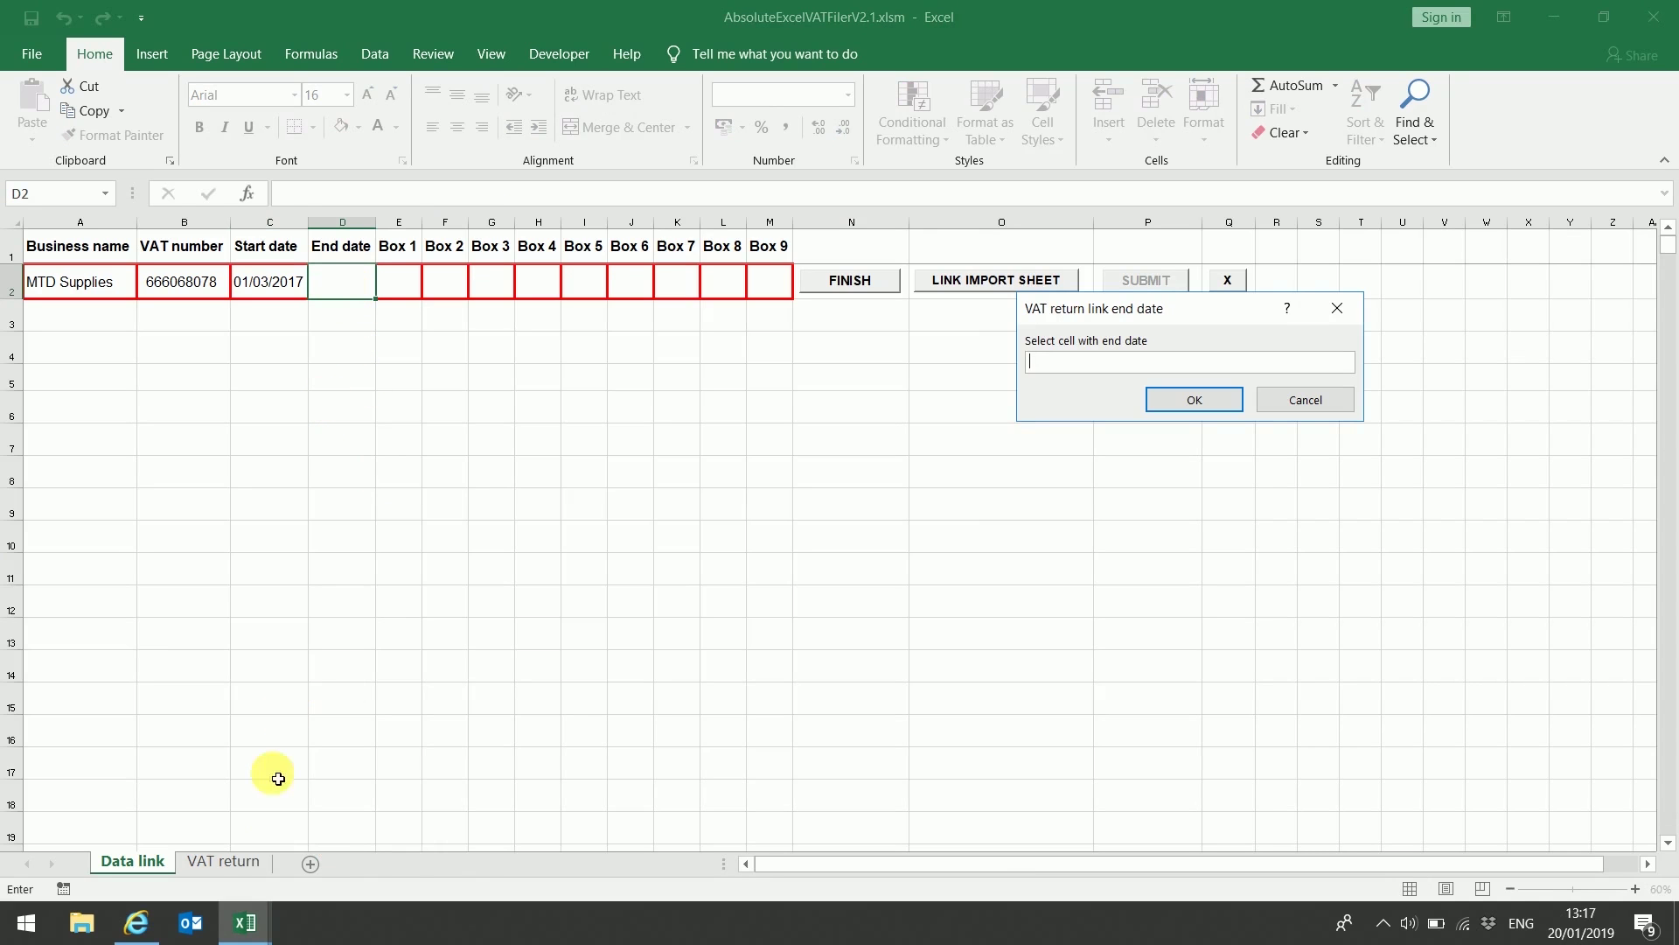
pyautogui.moveTo(245, 920)
pyautogui.click(198, 817)
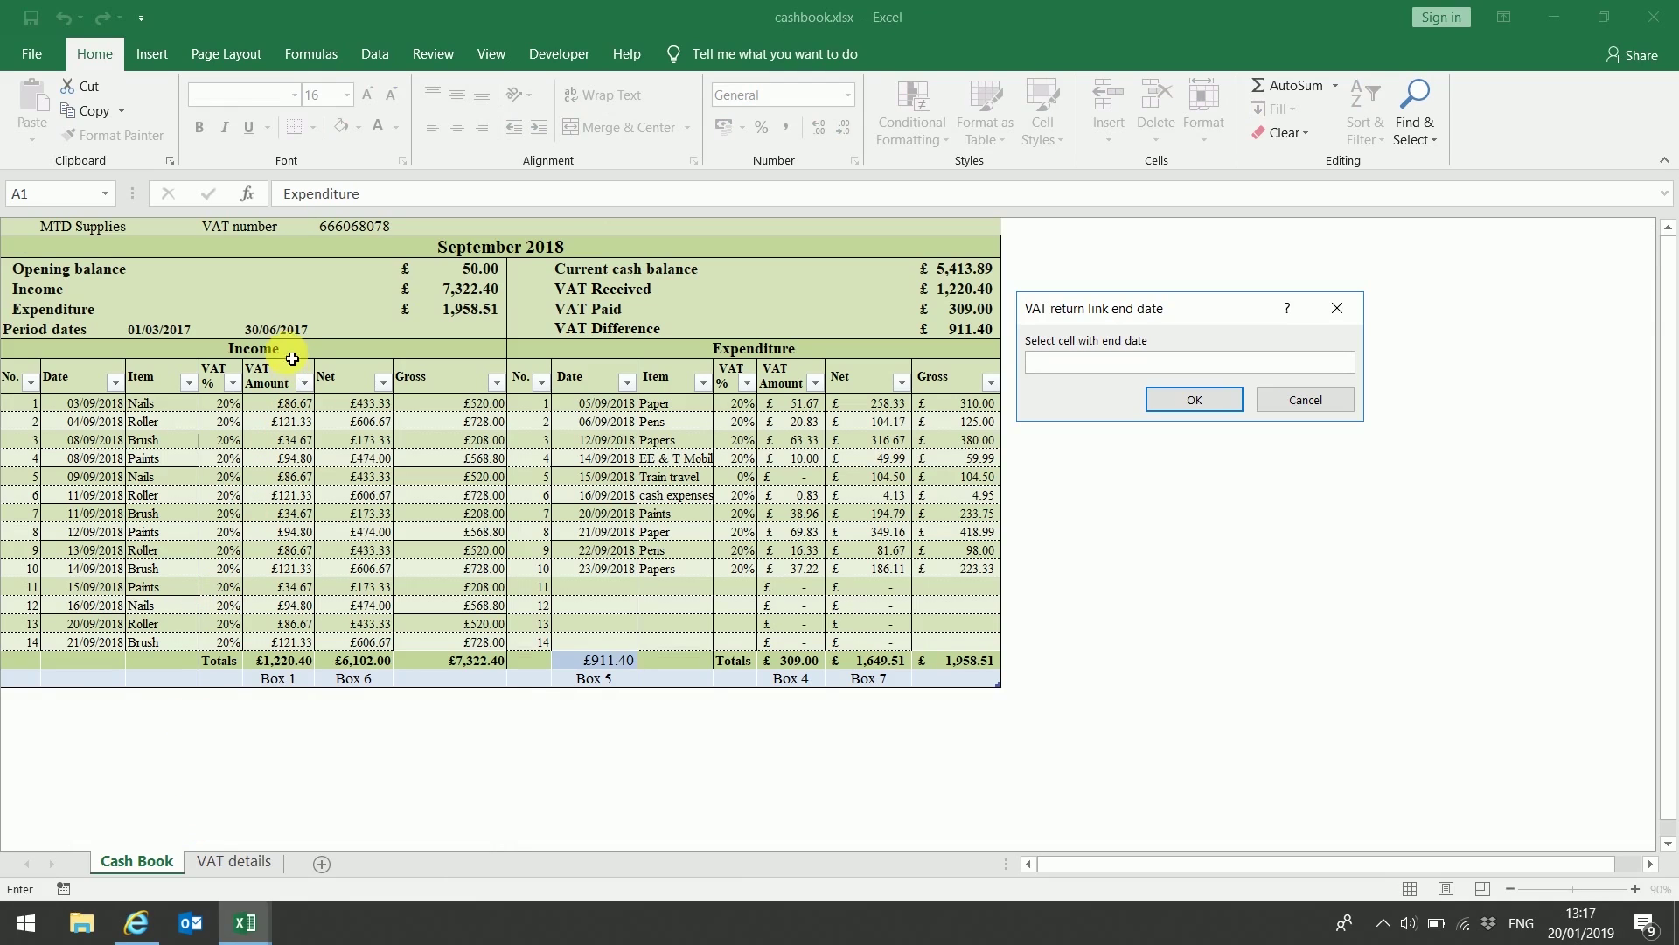
pyautogui.click(291, 330)
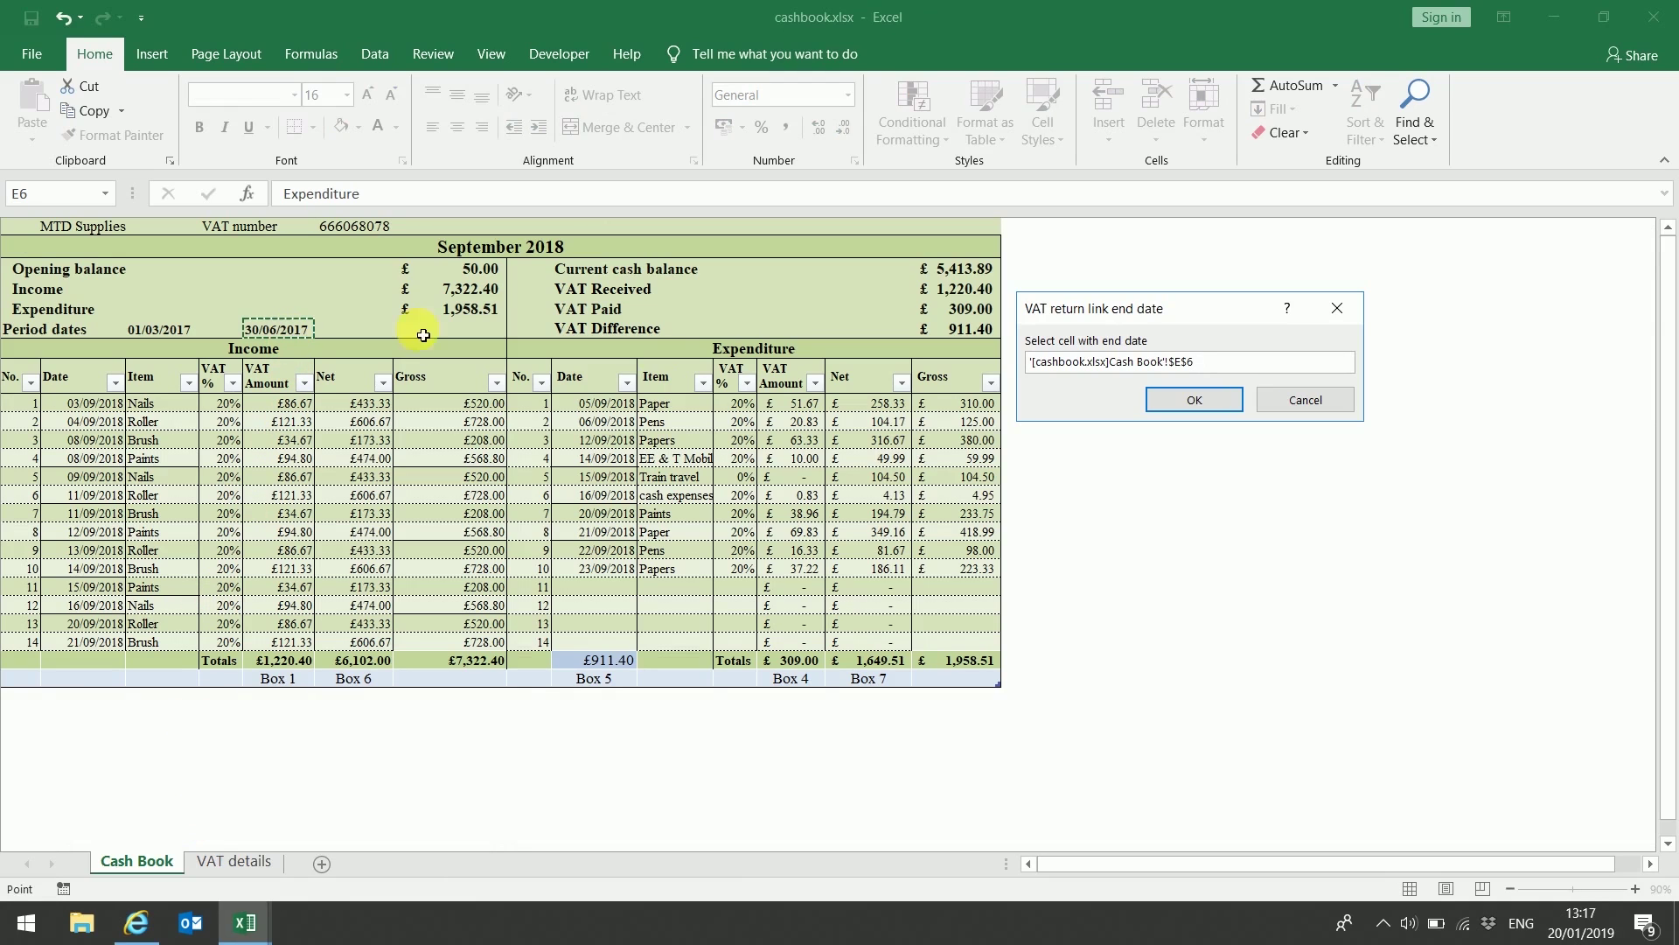
pyautogui.click(1170, 402)
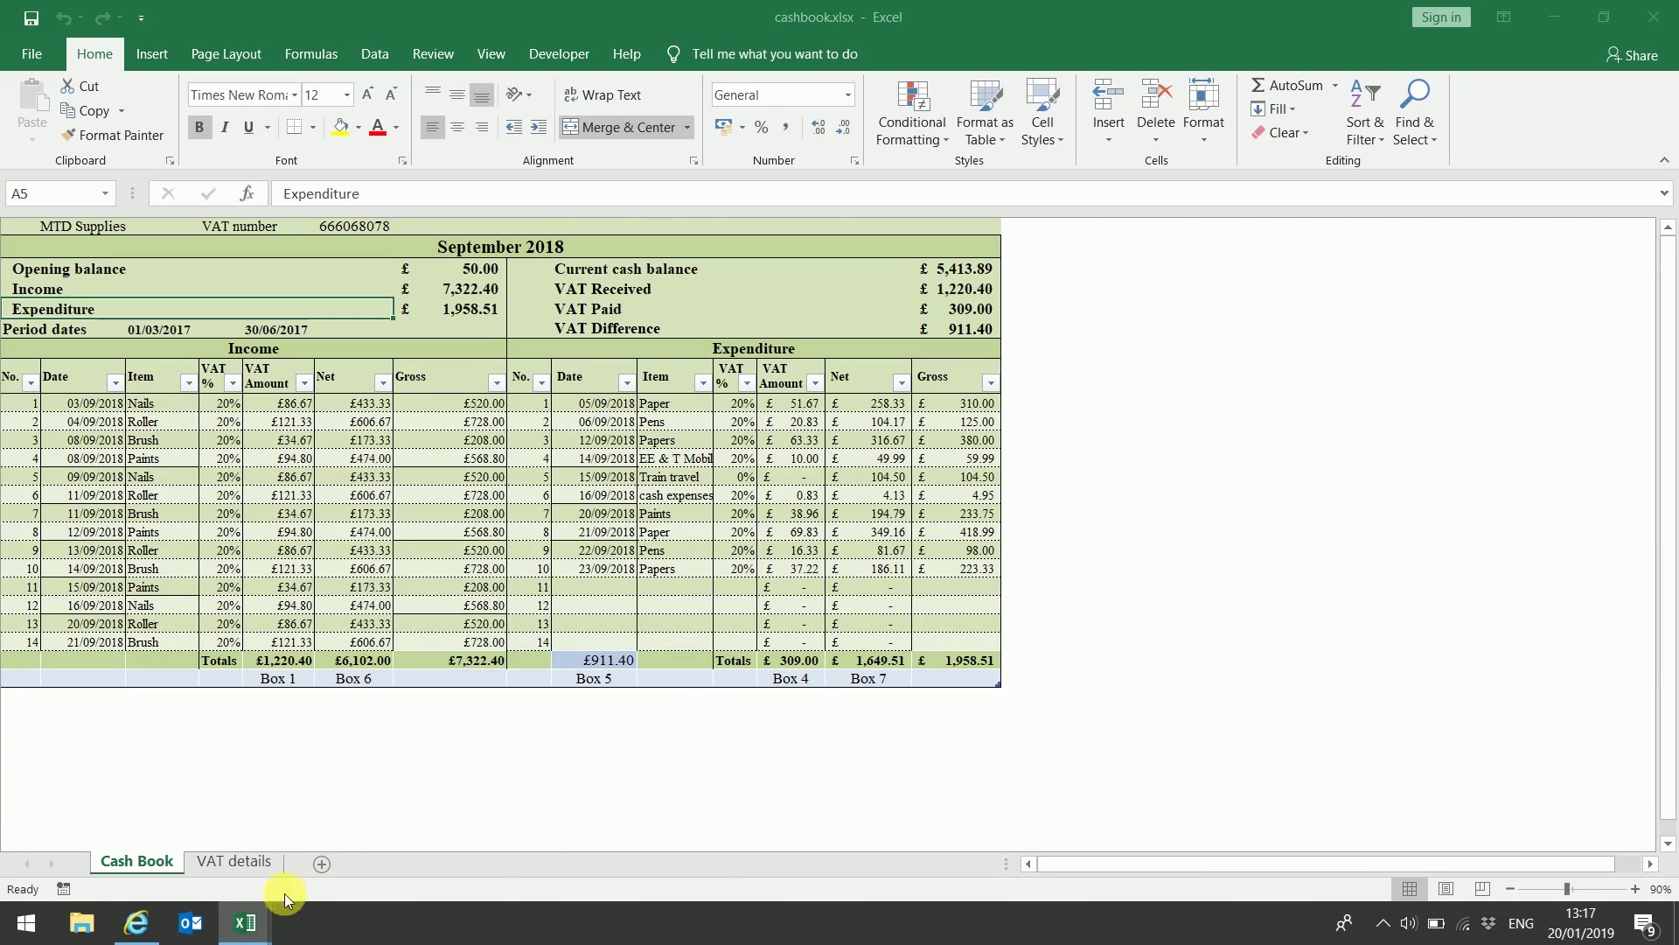
pyautogui.click(249, 926)
pyautogui.click(318, 842)
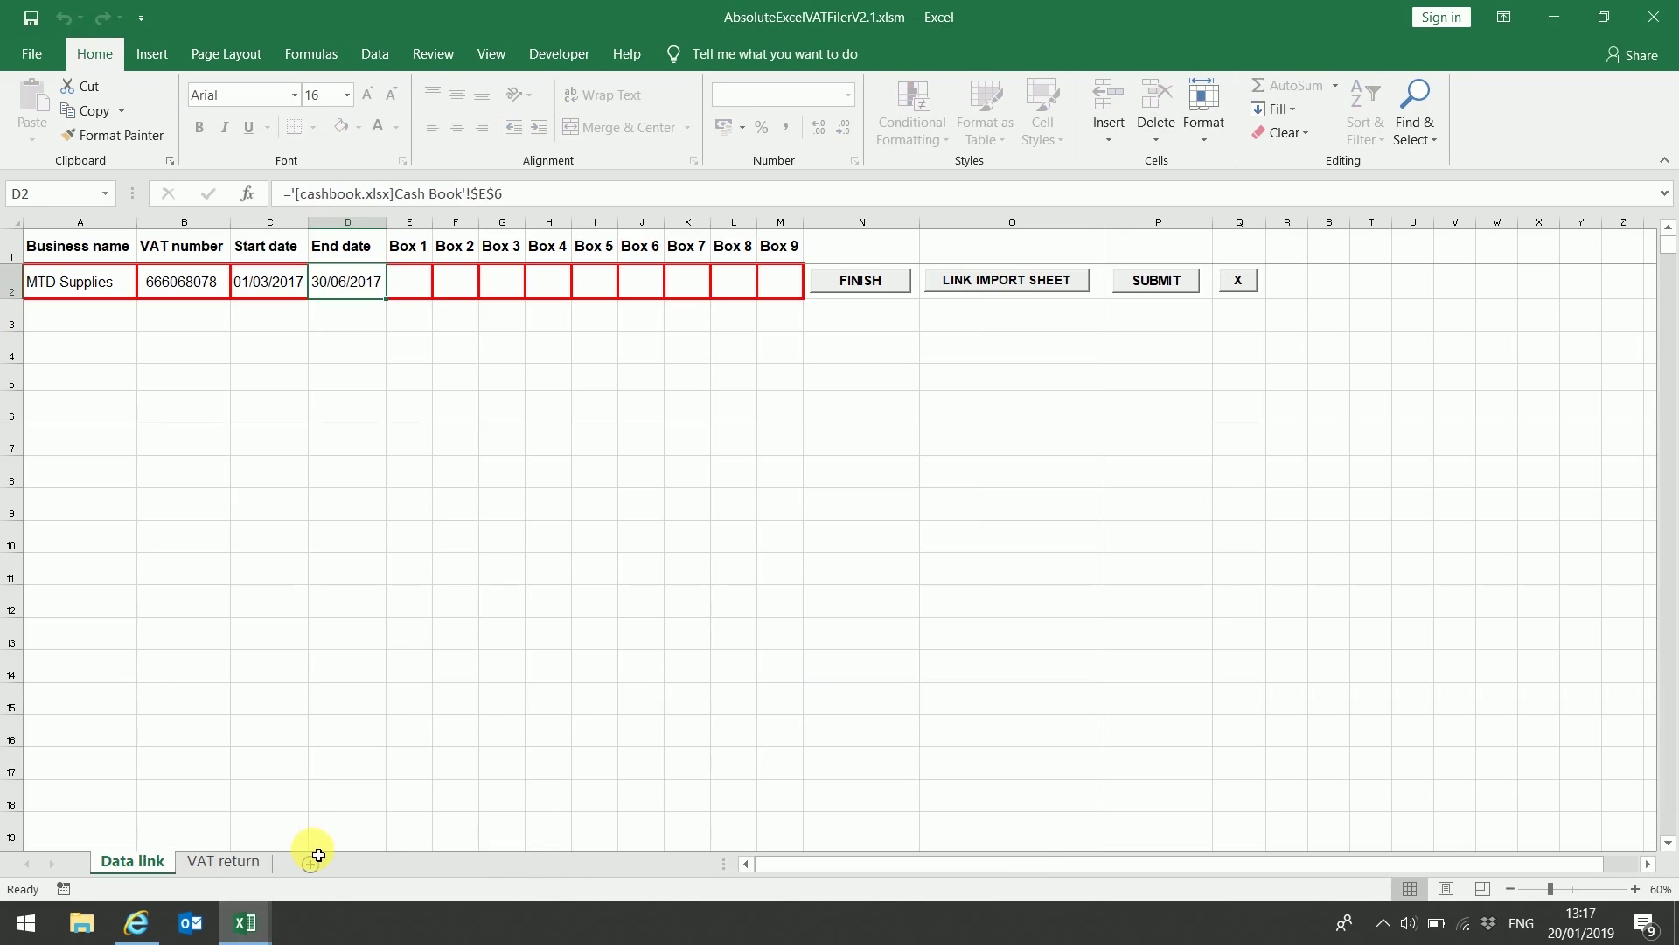
# Link the Box 1 cell to the income VAT total, E30 on the Cash Book sheet, and return to the VAT filer workbook
pyautogui.click(428, 293)
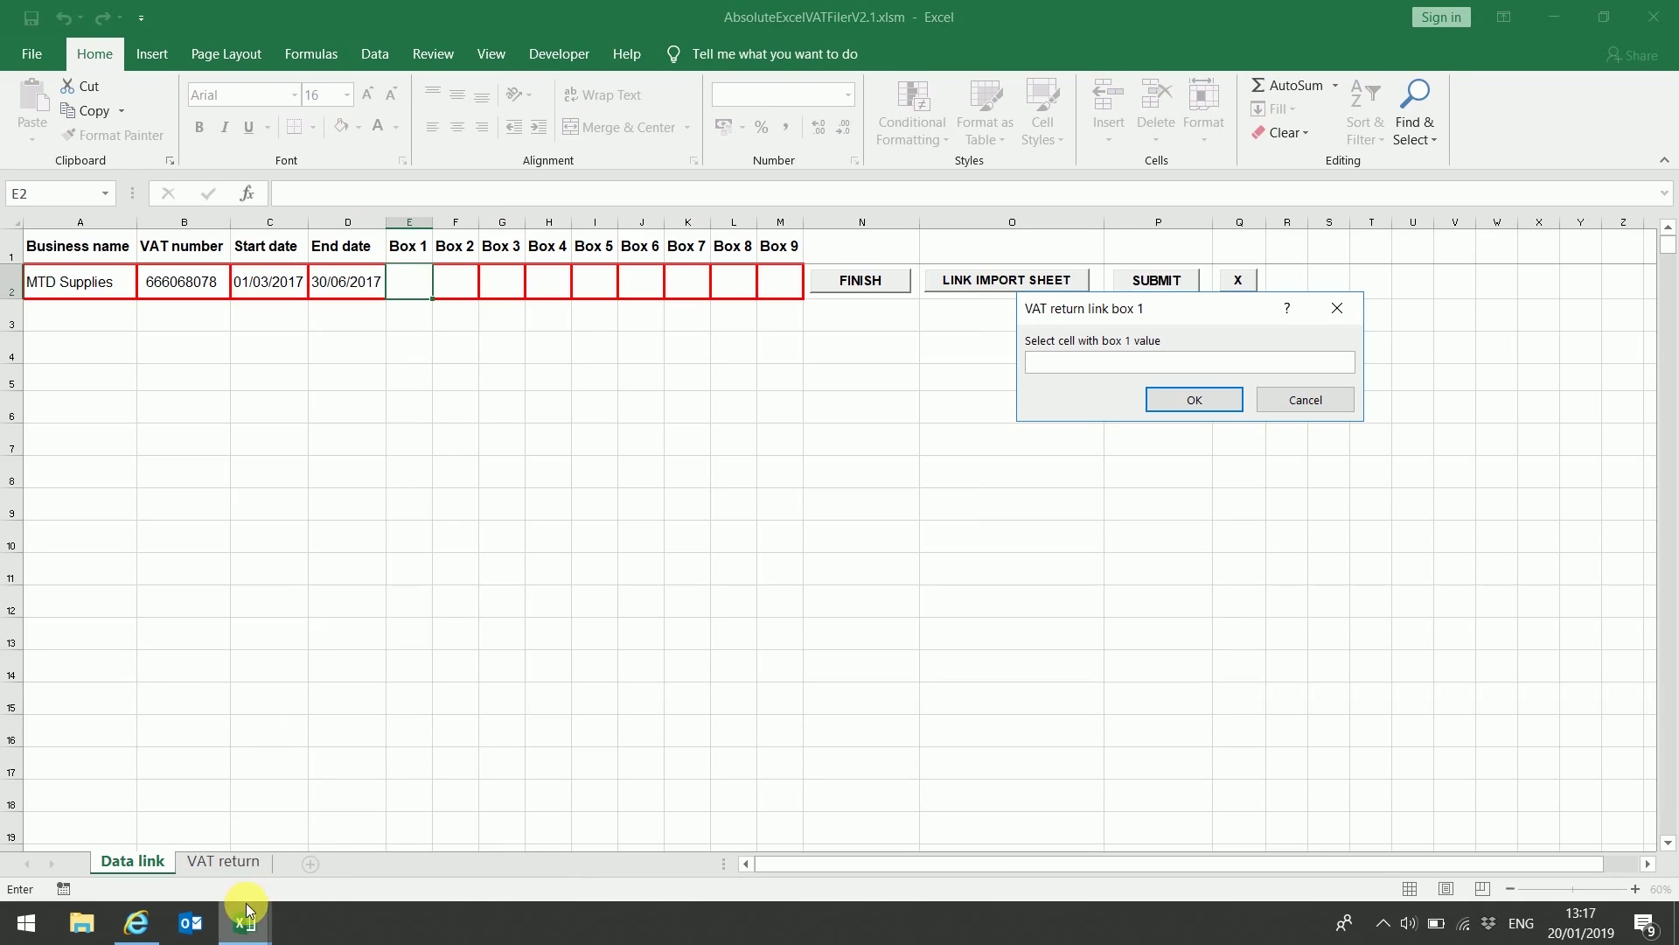
pyautogui.moveTo(247, 926)
pyautogui.click(207, 875)
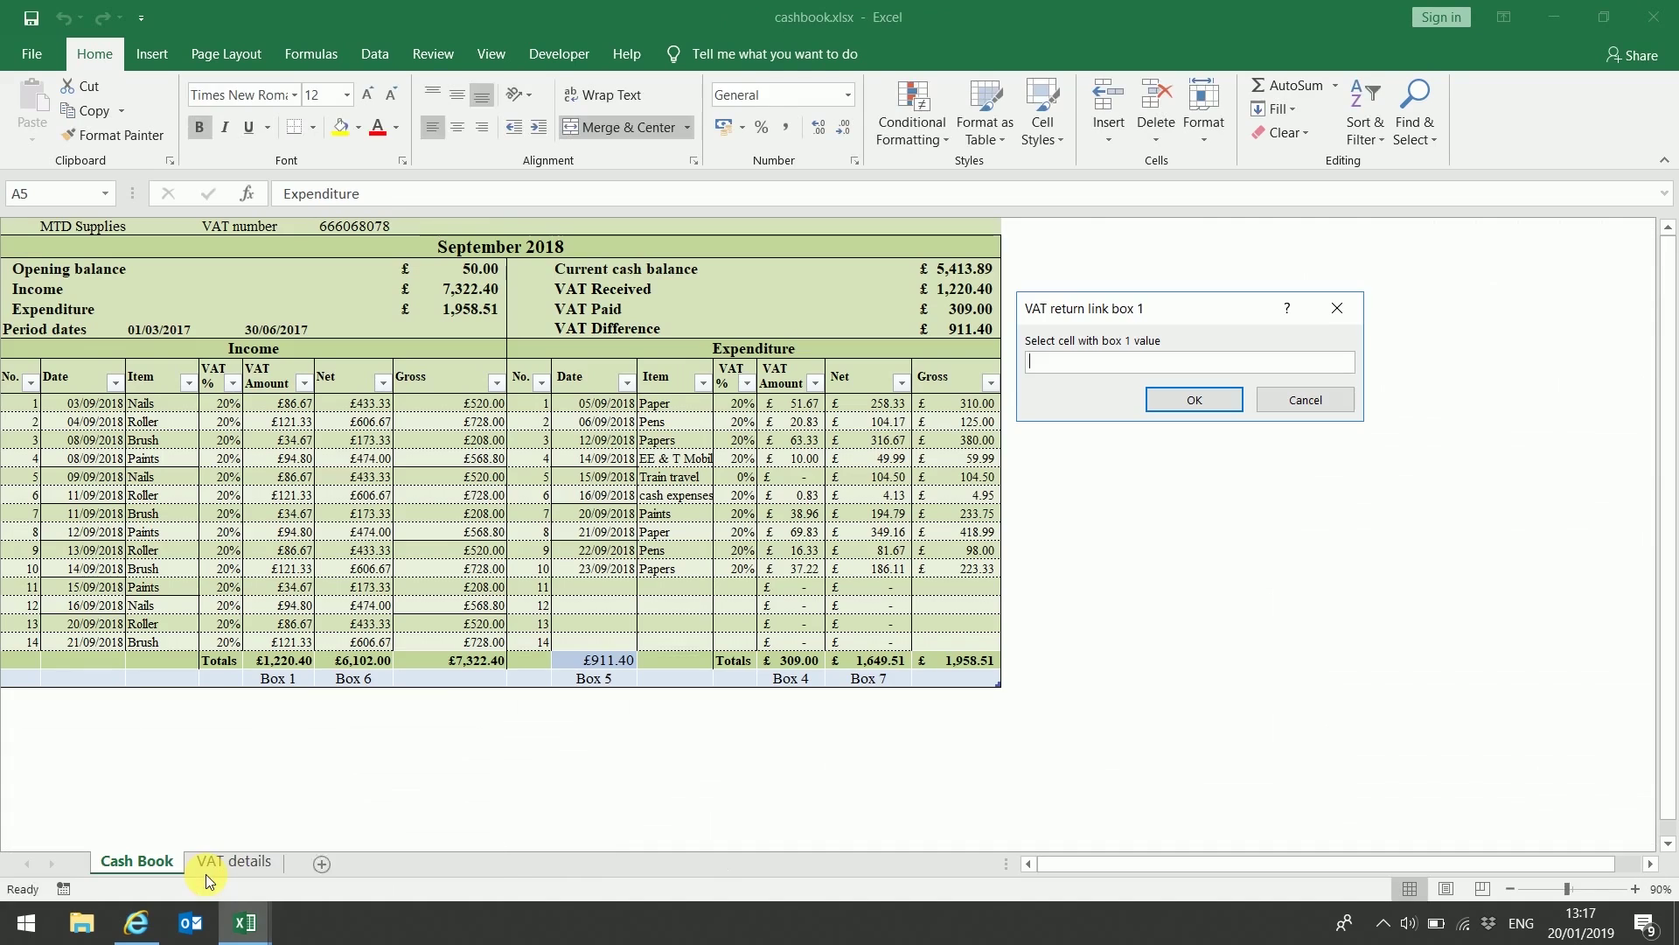
pyautogui.click(286, 662)
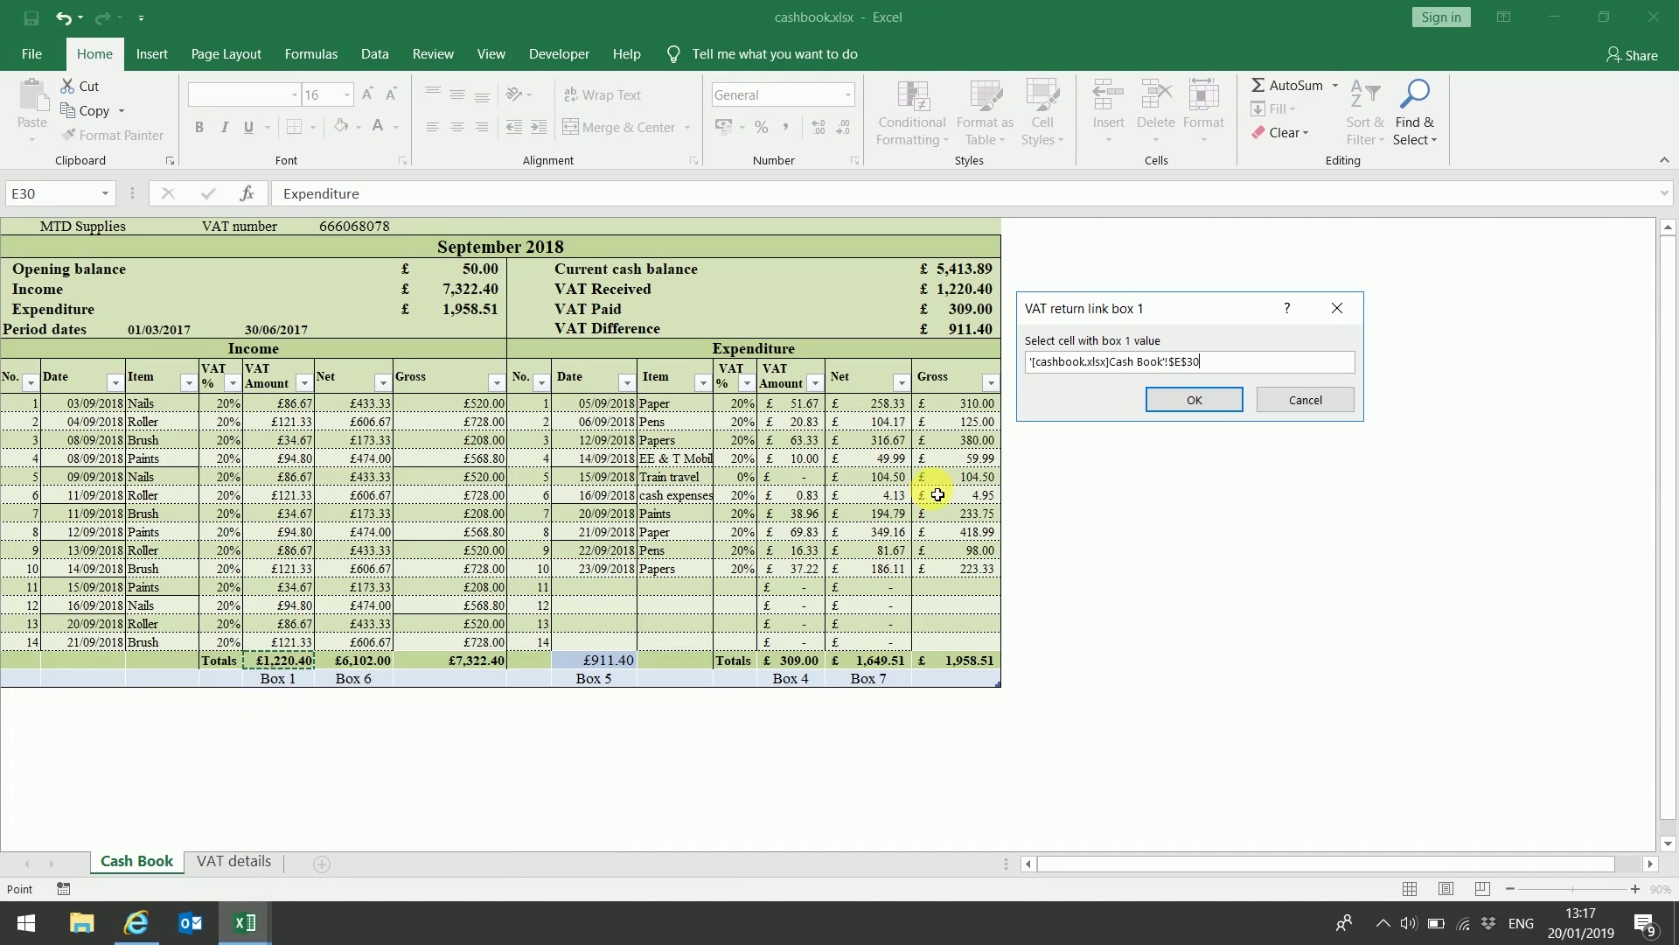
pyautogui.click(1194, 399)
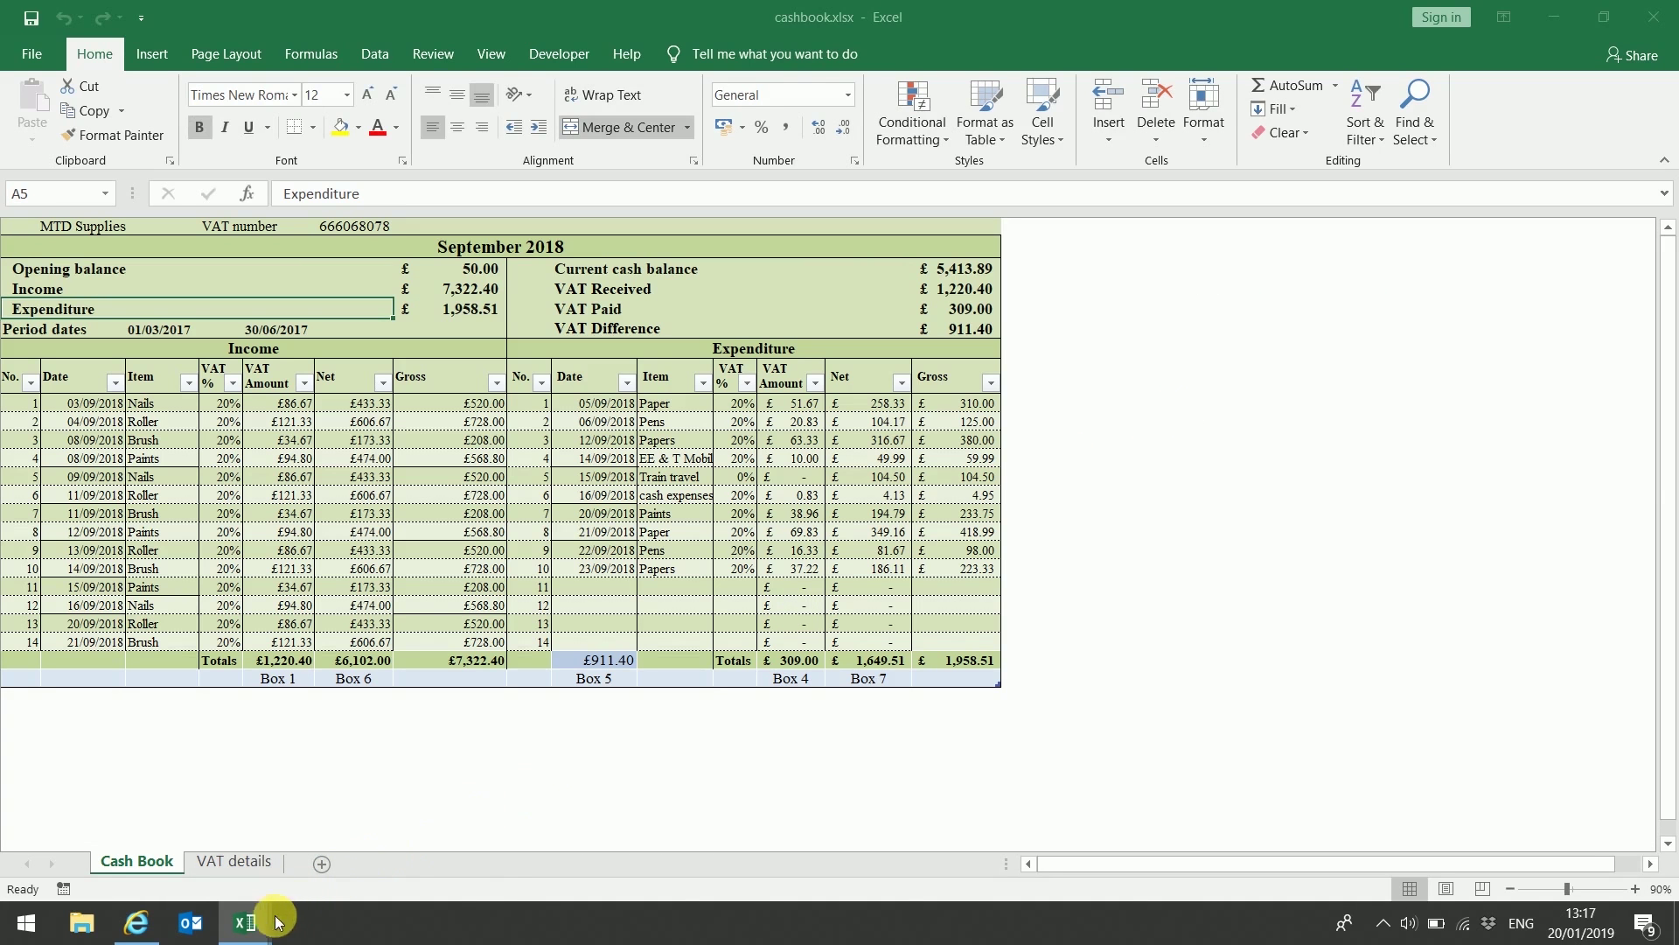
pyautogui.moveTo(251, 920)
pyautogui.click(326, 872)
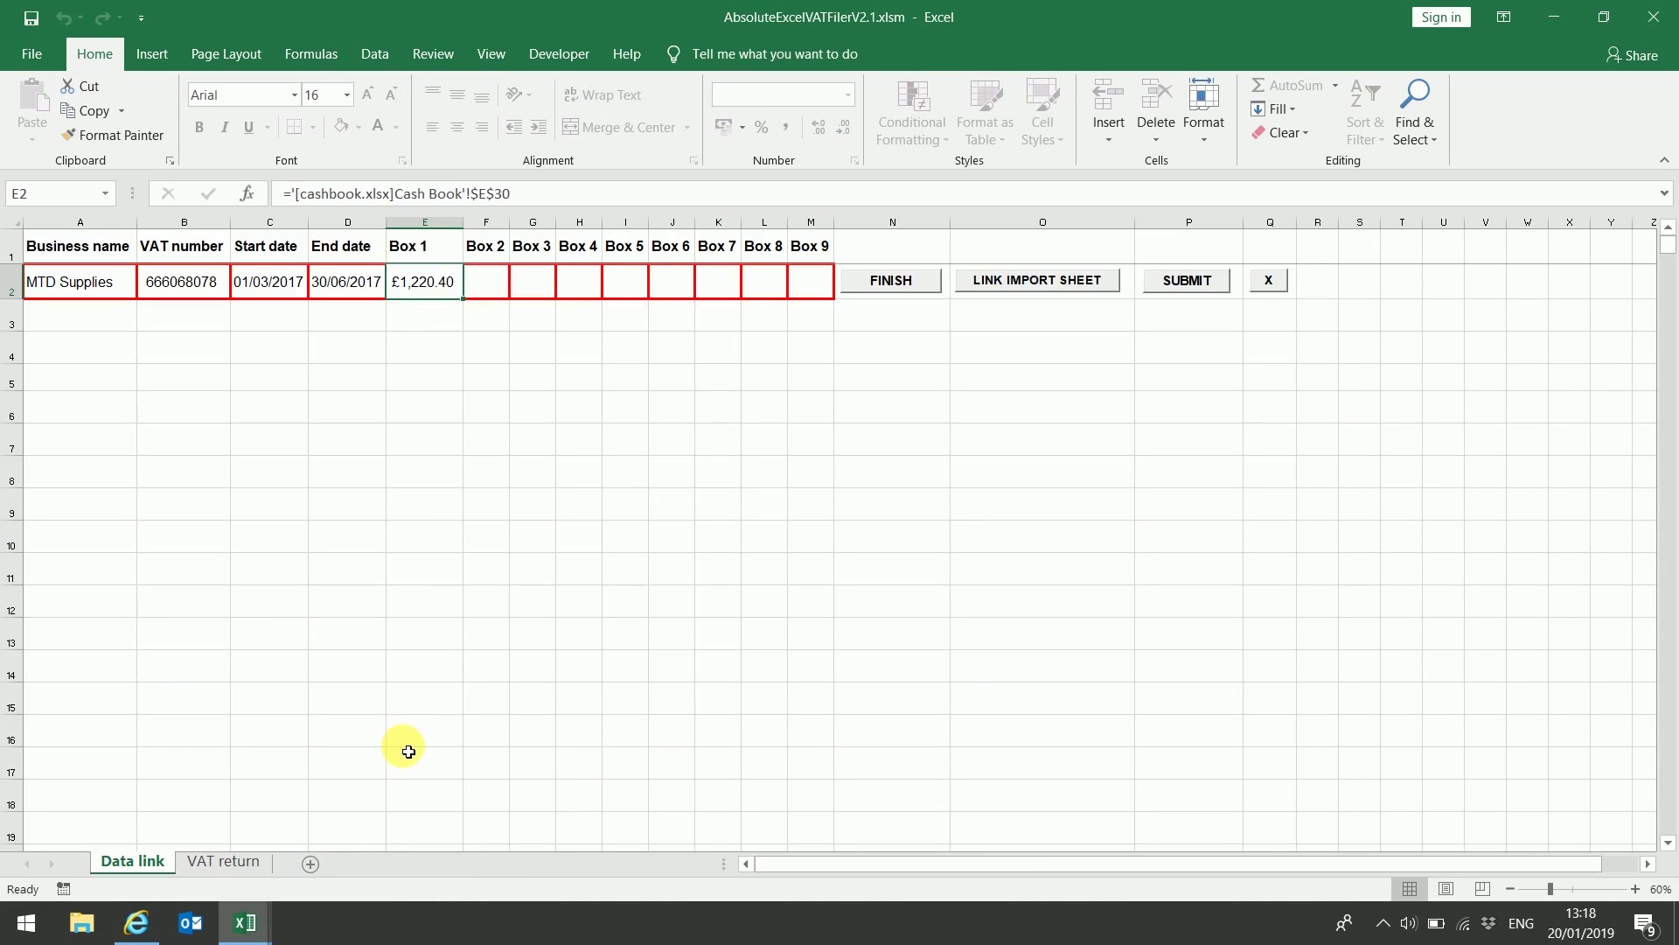
# Link the Box 3 cell to the same income VAT total, Cash Book cell E30, and return to the VAT filer workbook
pyautogui.click(547, 299)
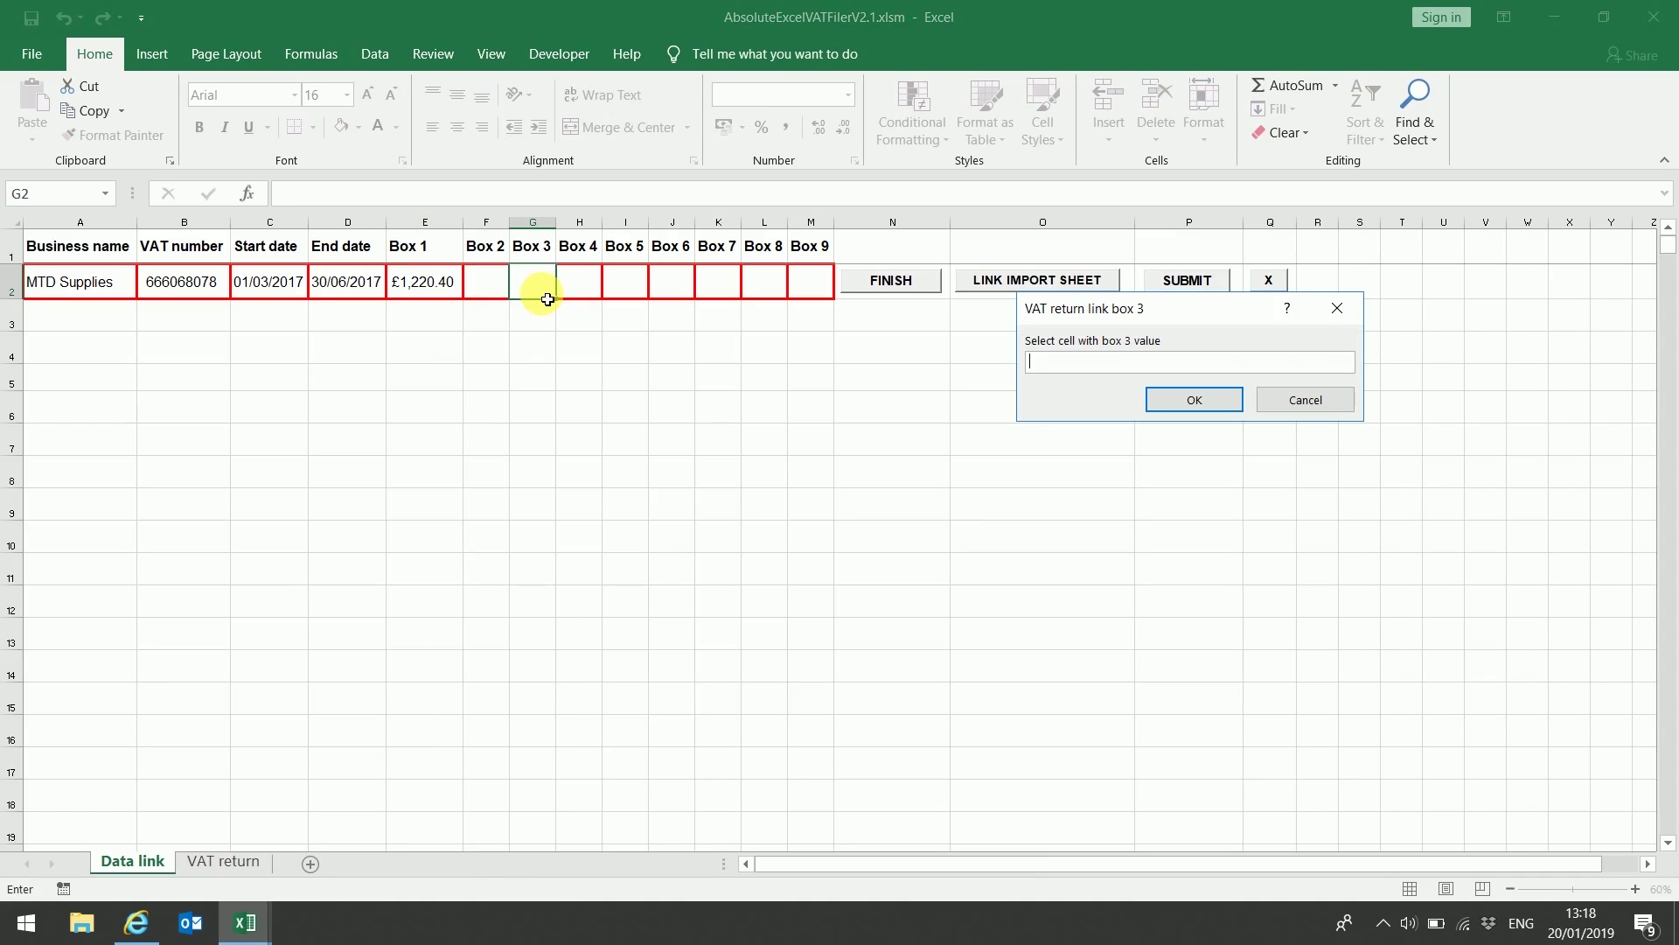
pyautogui.click(244, 920)
pyautogui.click(207, 842)
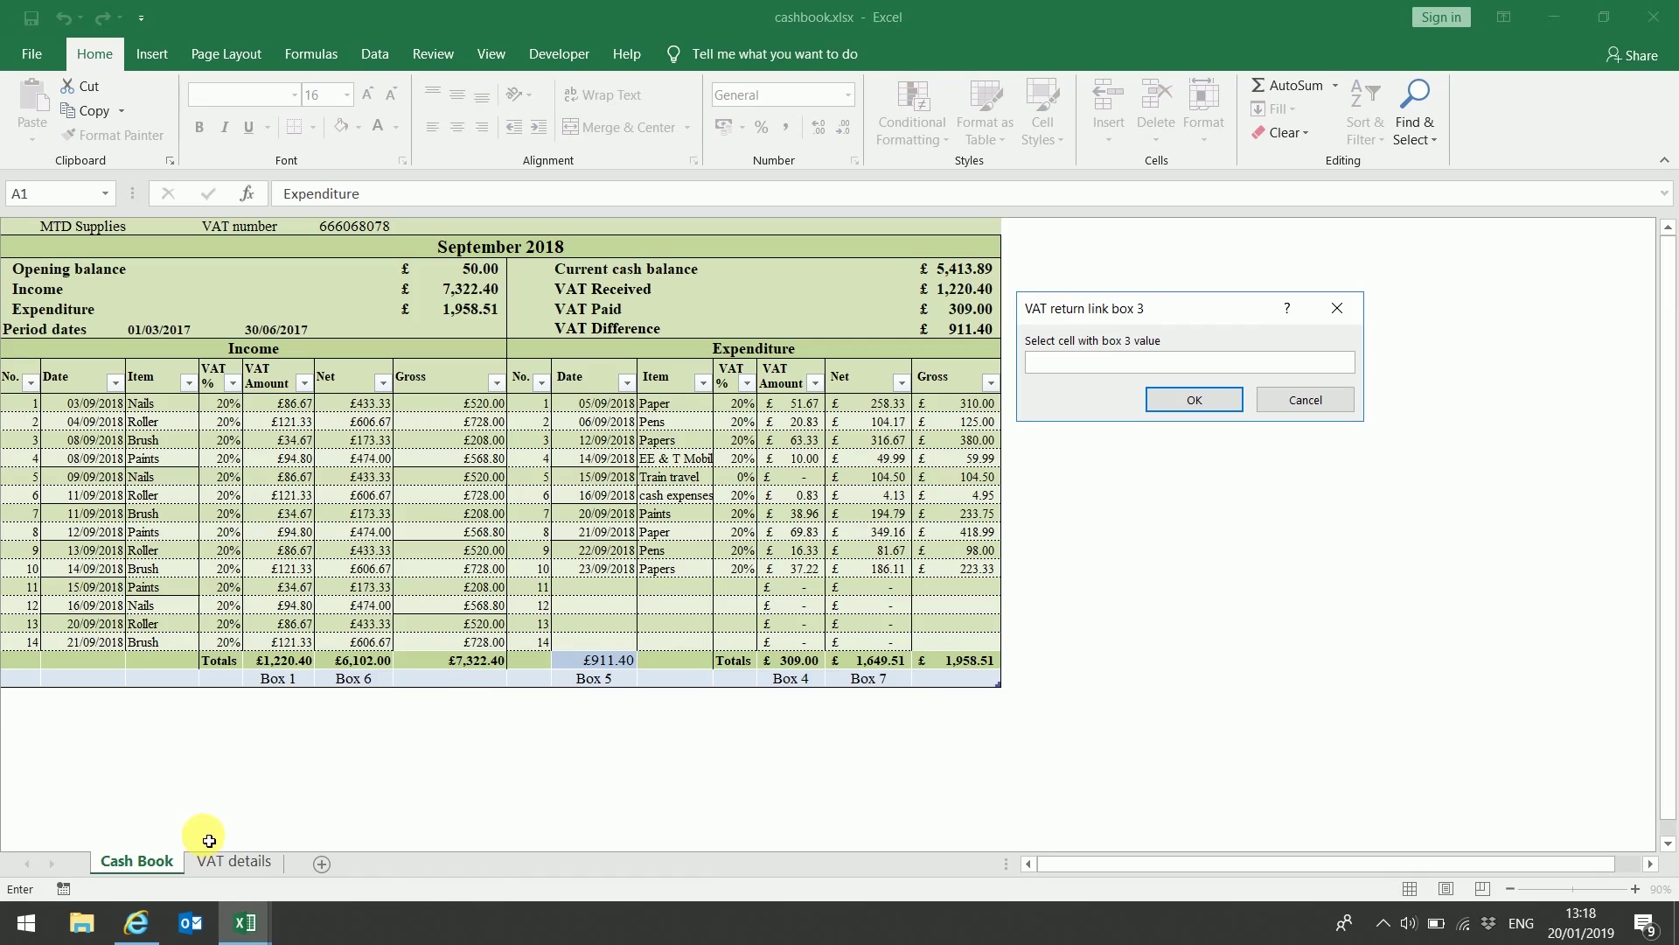
pyautogui.click(281, 660)
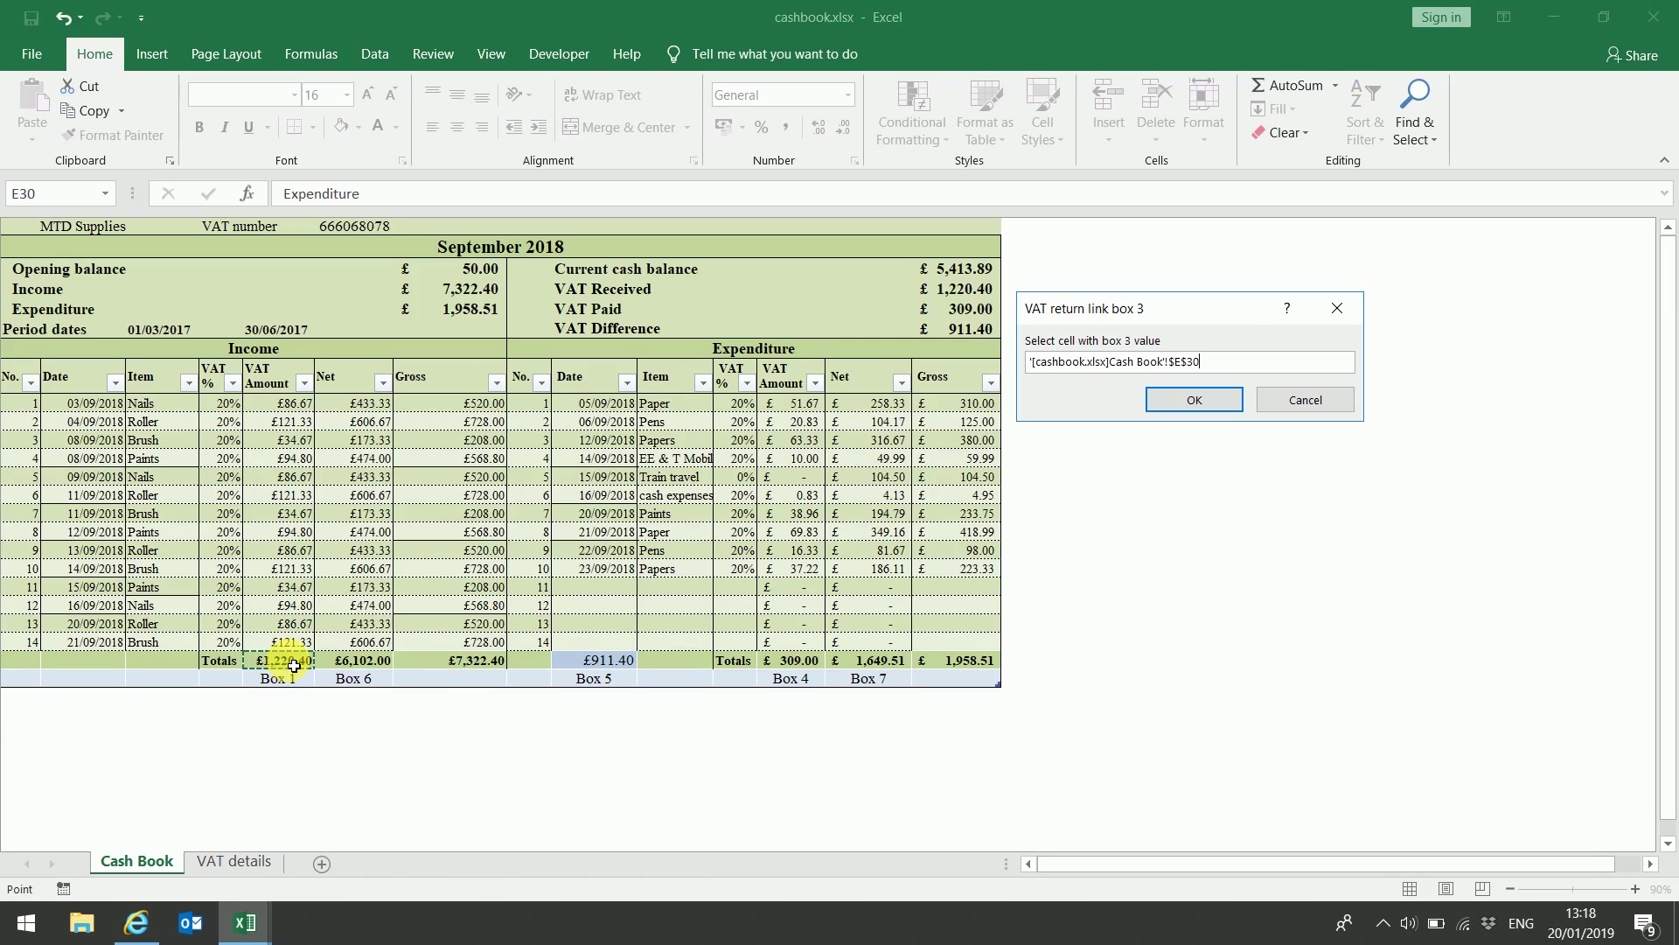
pyautogui.click(1207, 406)
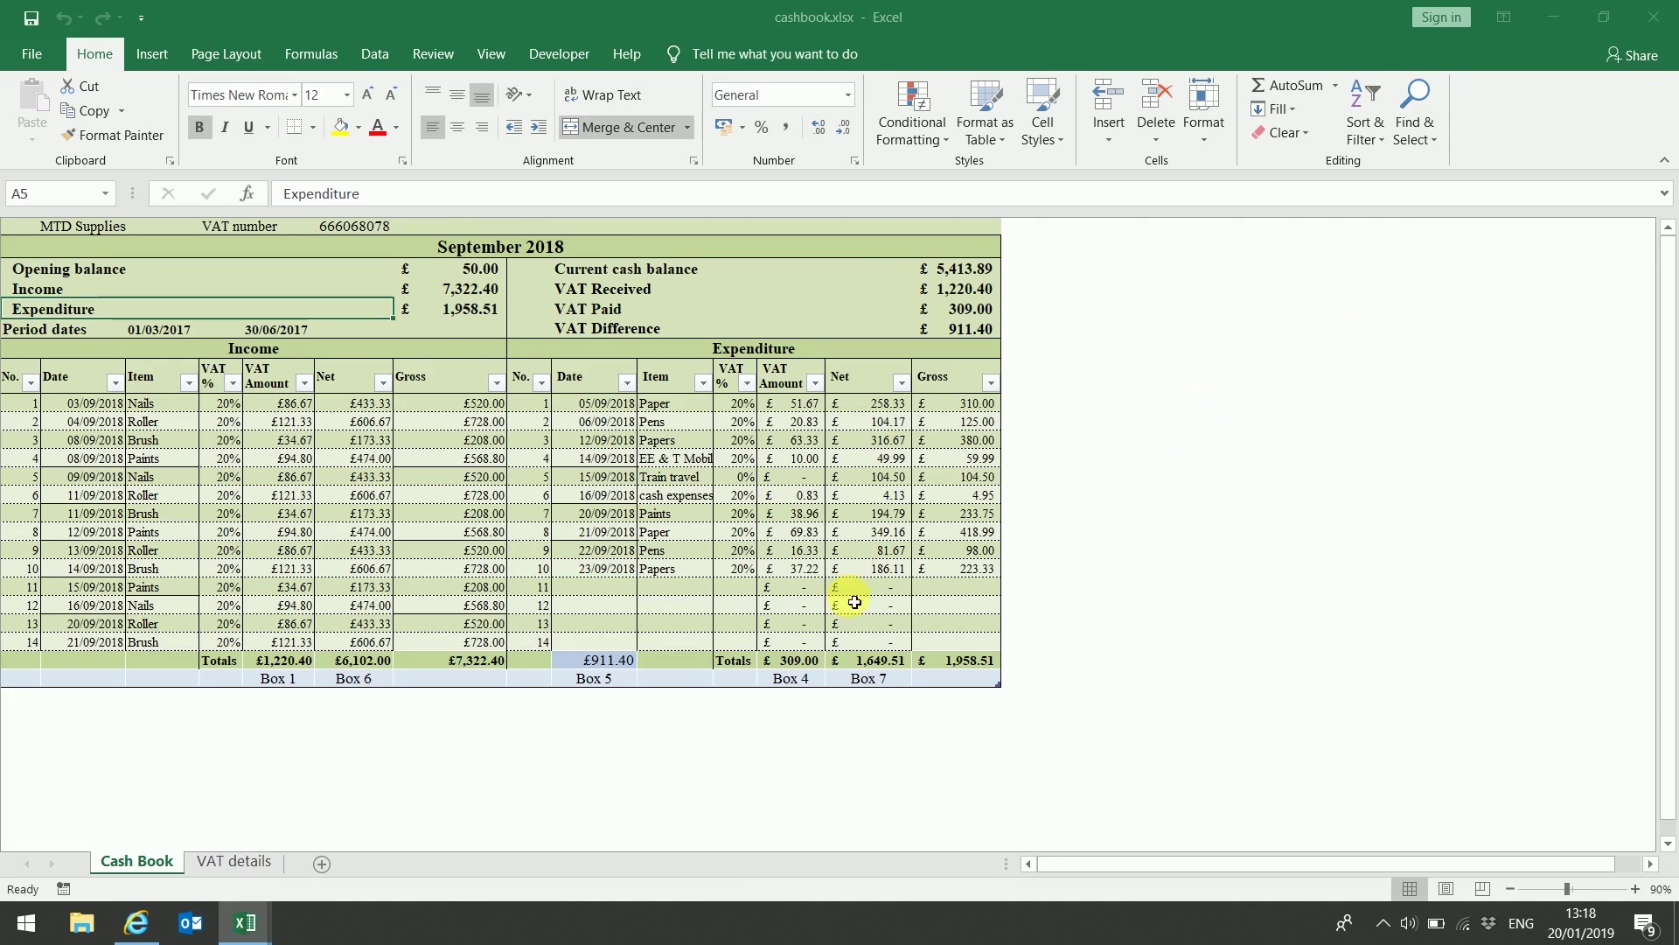
pyautogui.click(246, 926)
pyautogui.click(338, 858)
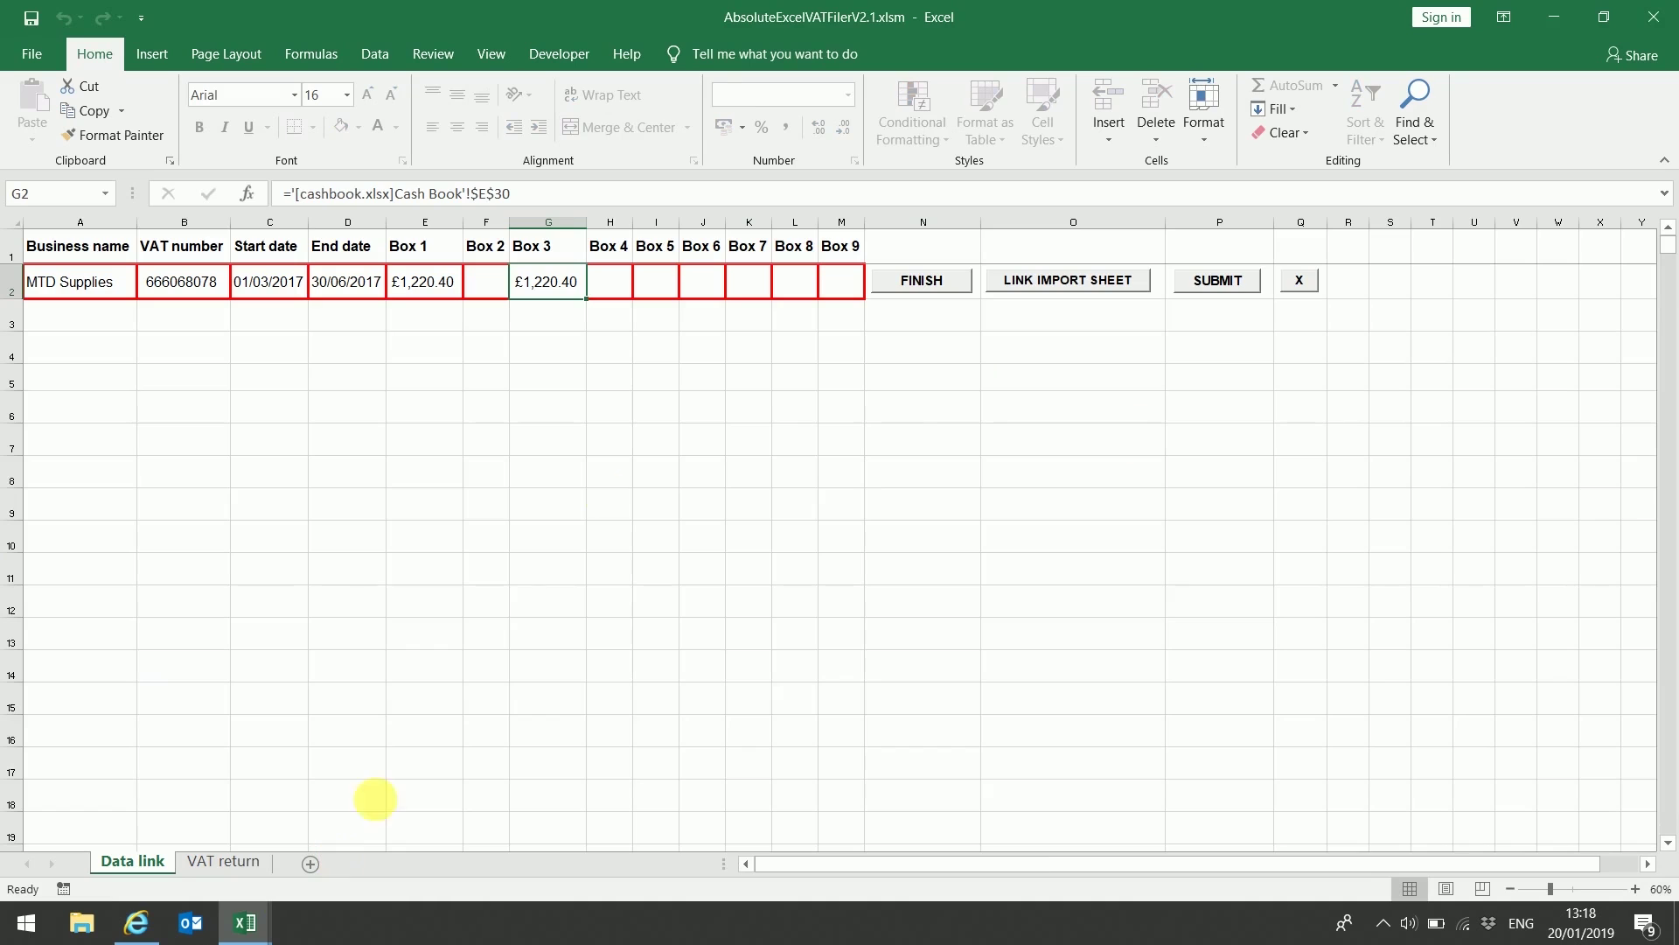
# Link the Box 4 cell to the expenditure VAT total, L30 on the Cash Book sheet, and return to the VAT filer workbook
pyautogui.click(610, 286)
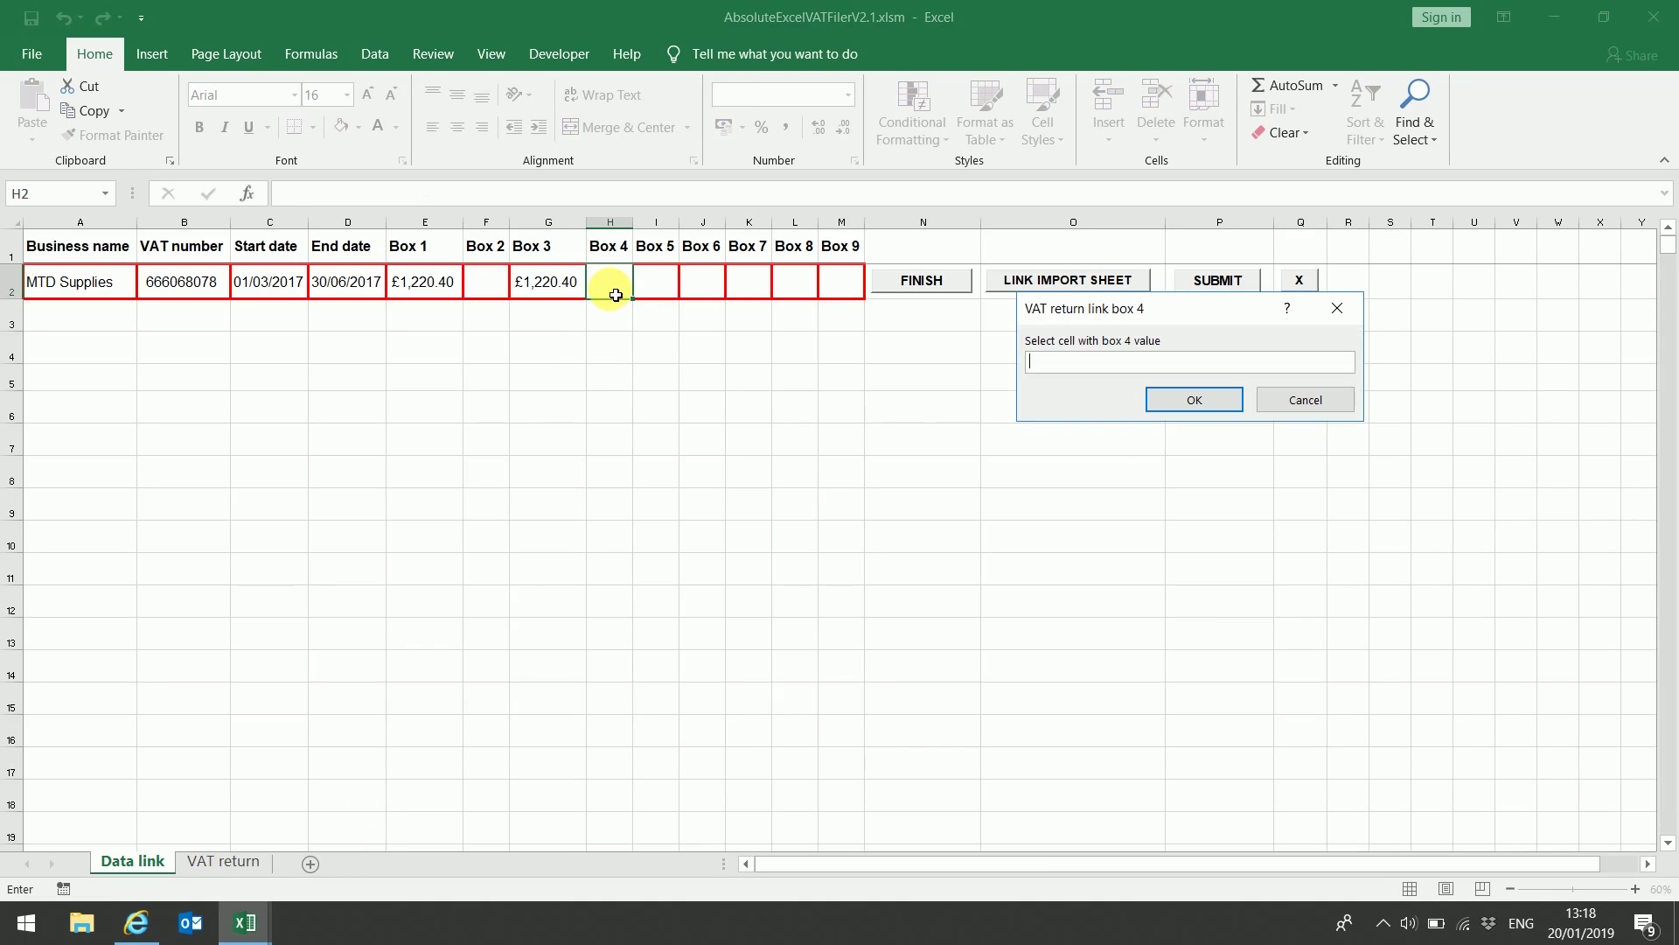
pyautogui.click(249, 920)
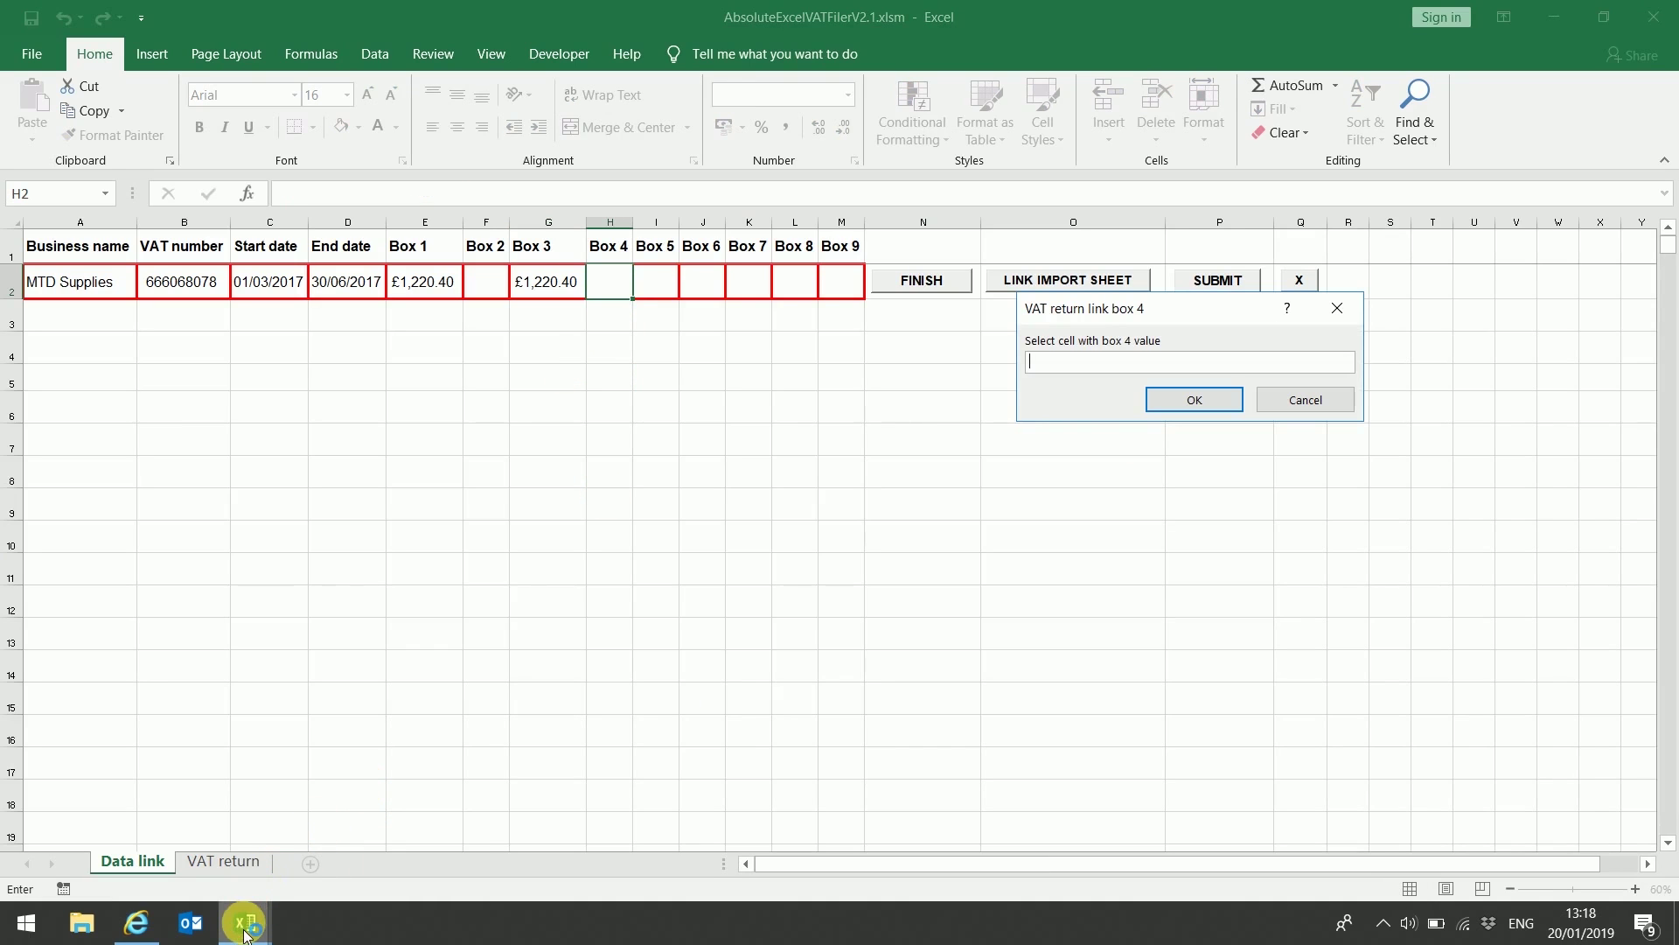
pyautogui.click(215, 868)
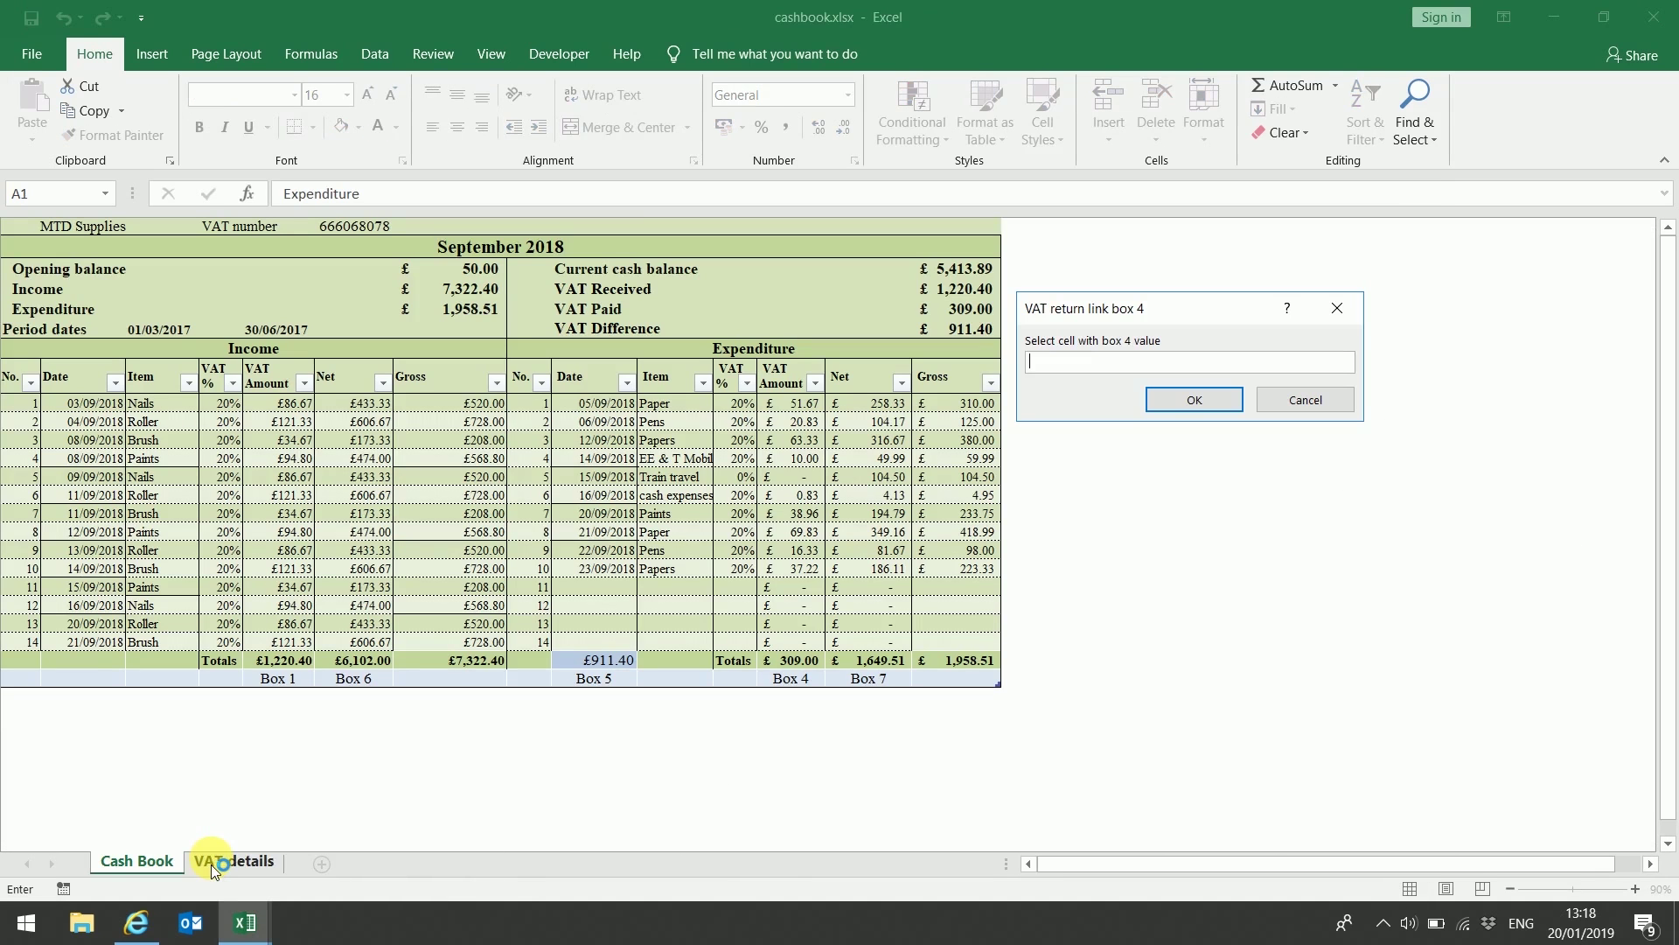
pyautogui.click(799, 659)
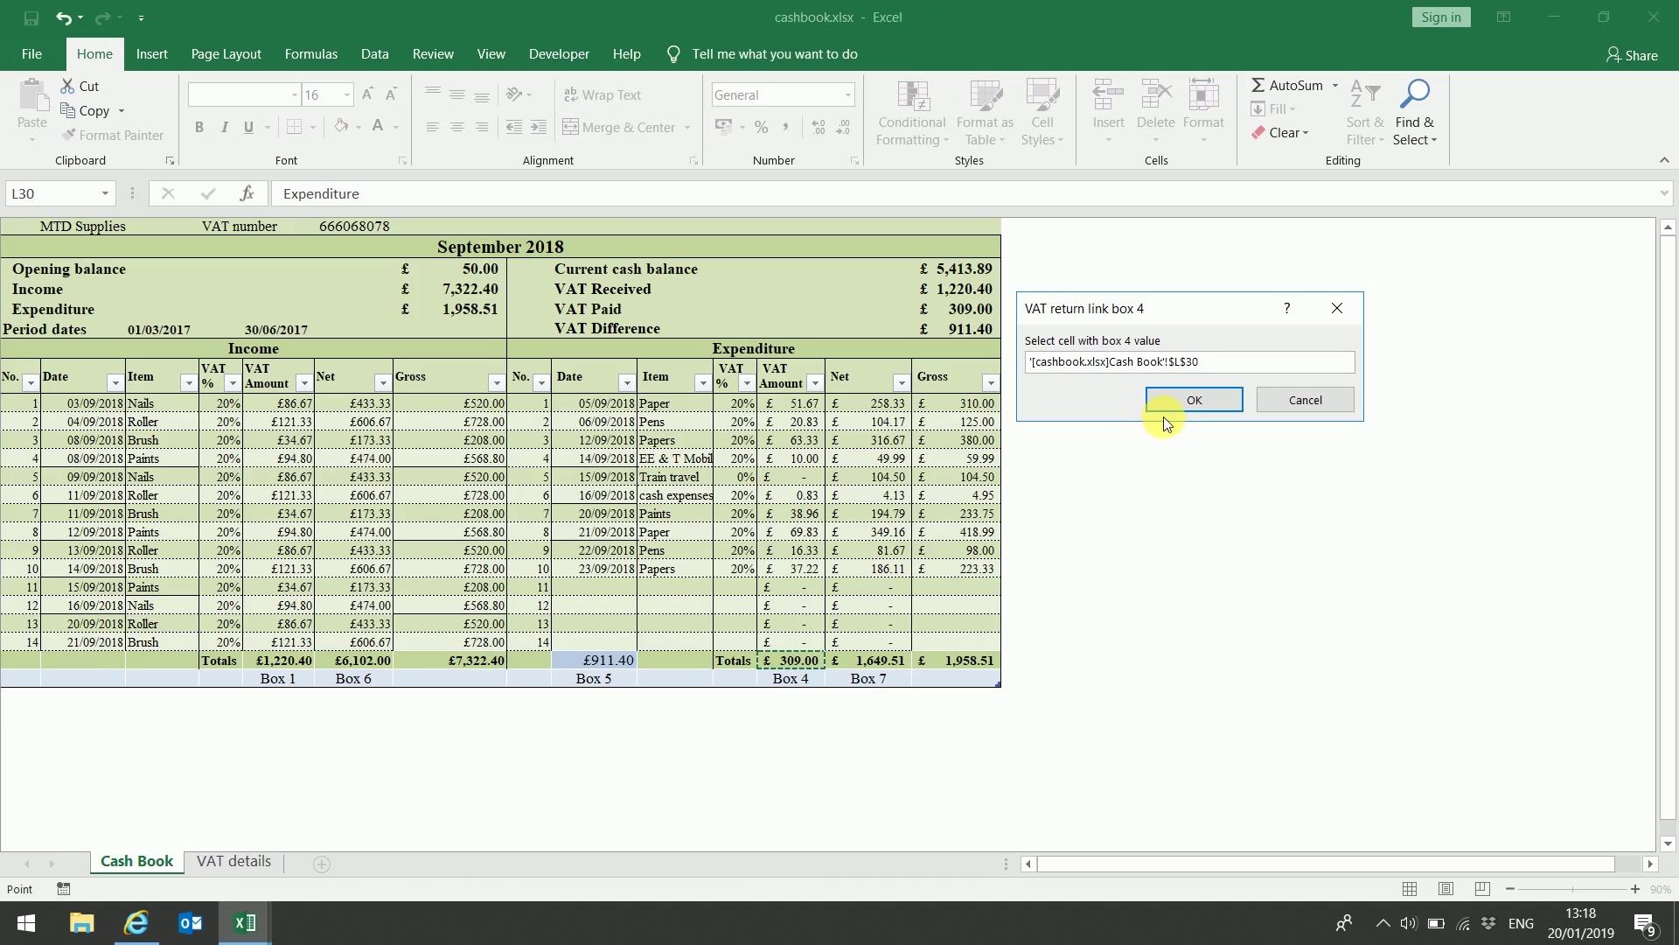
pyautogui.click(1191, 401)
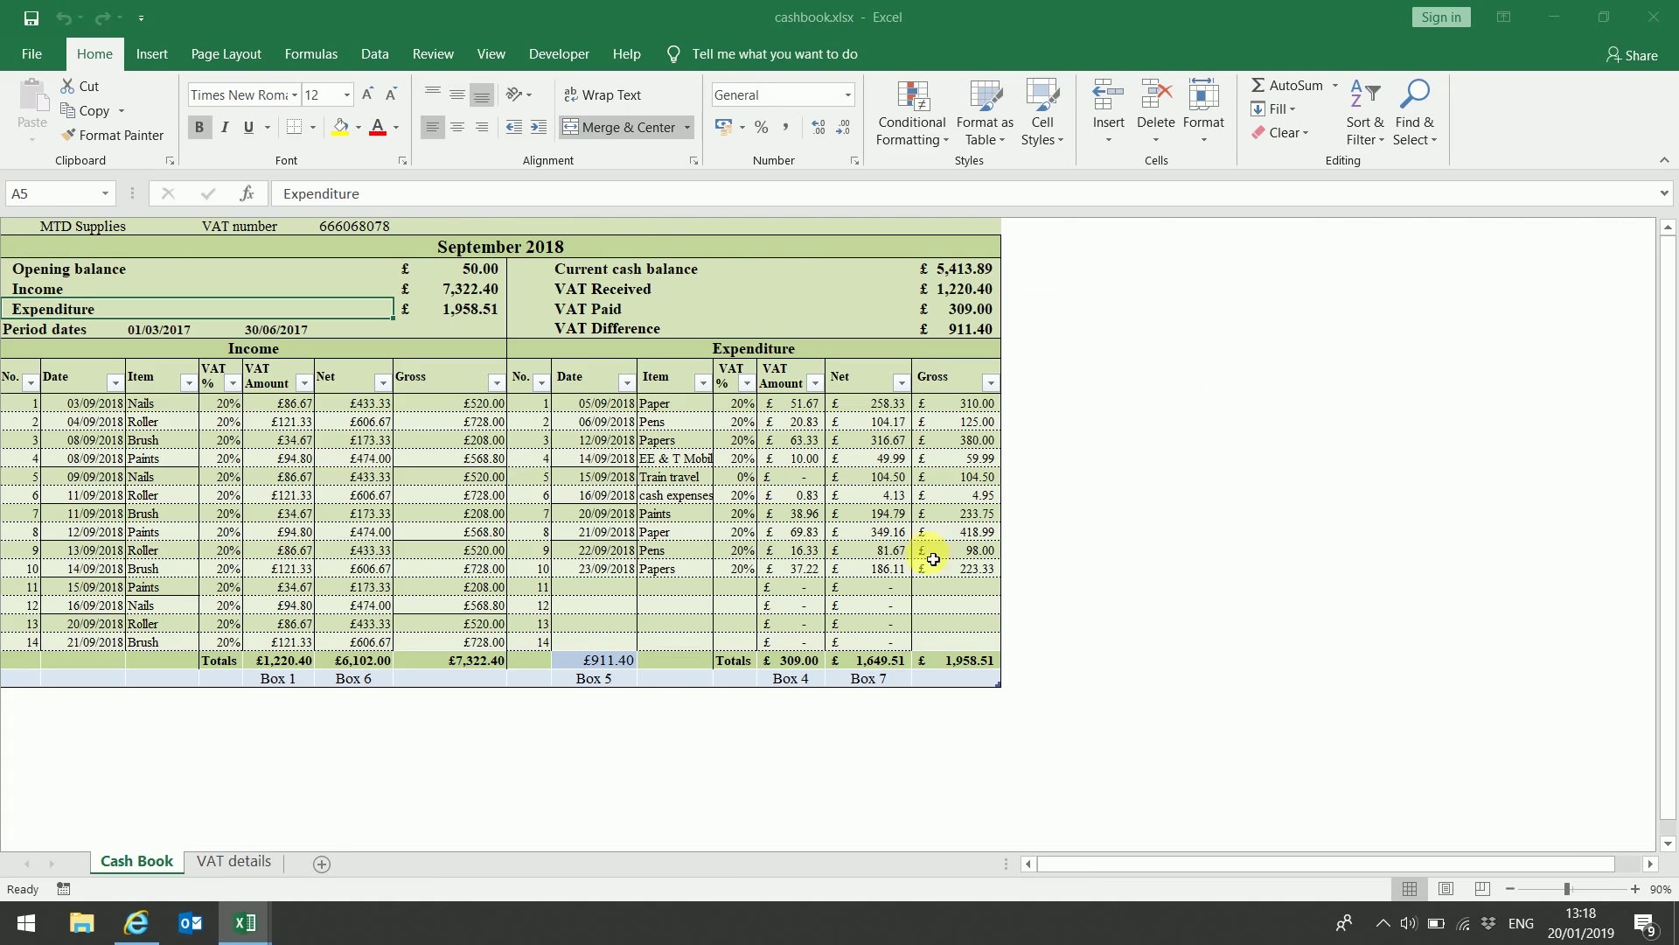
pyautogui.moveTo(243, 919)
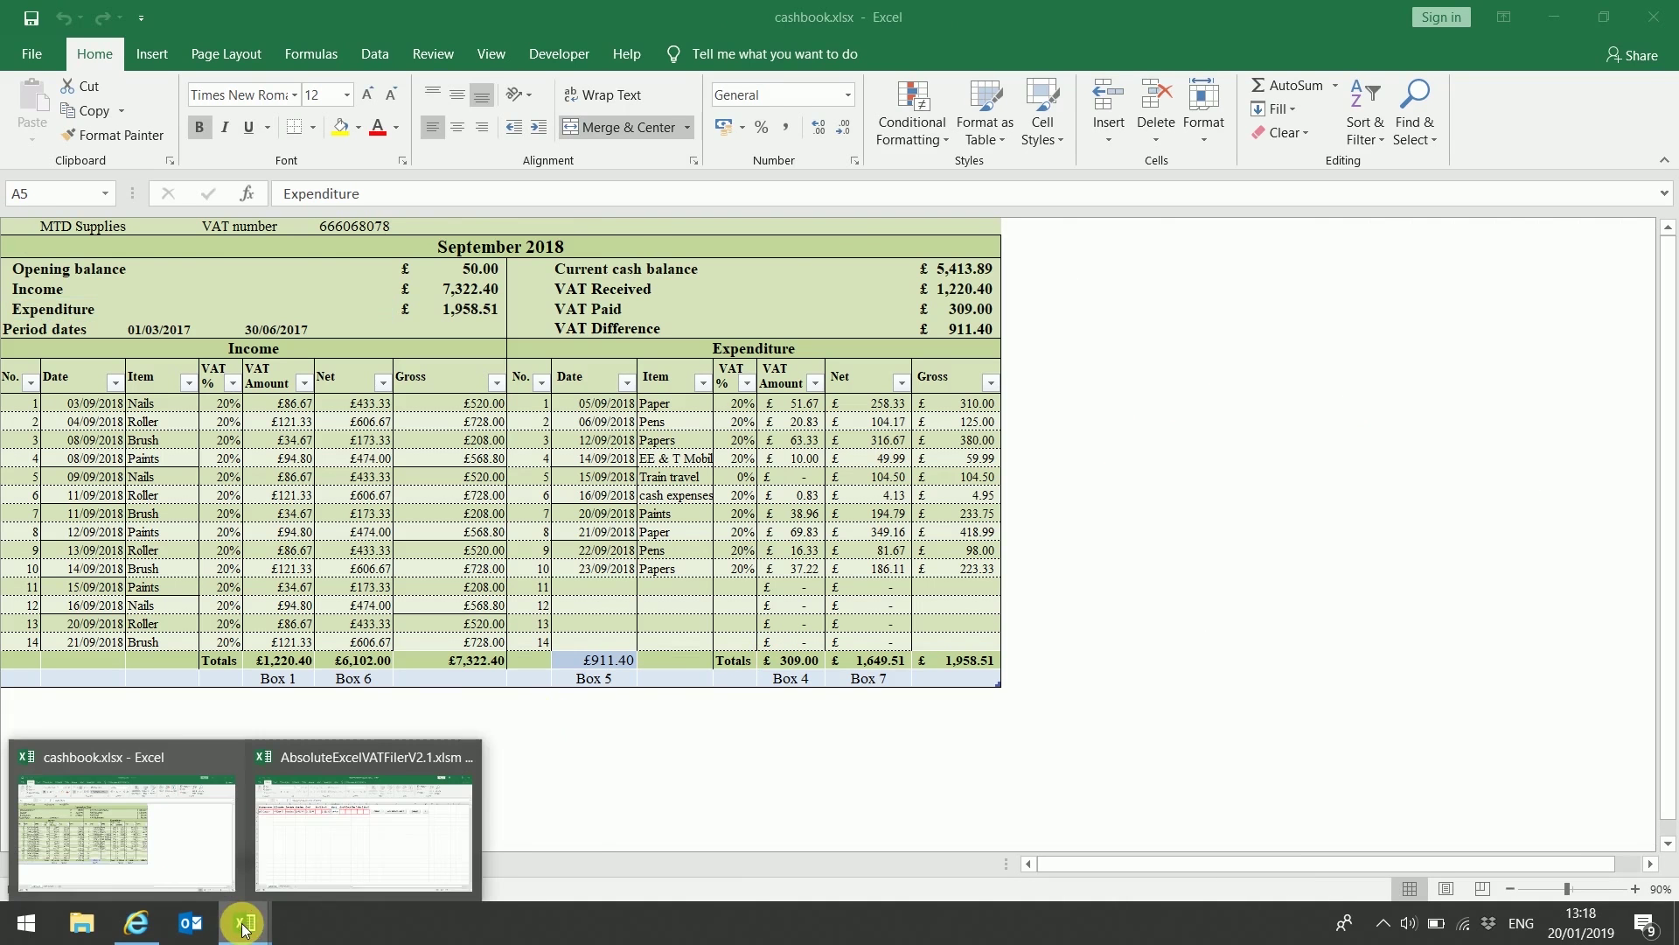
pyautogui.click(319, 853)
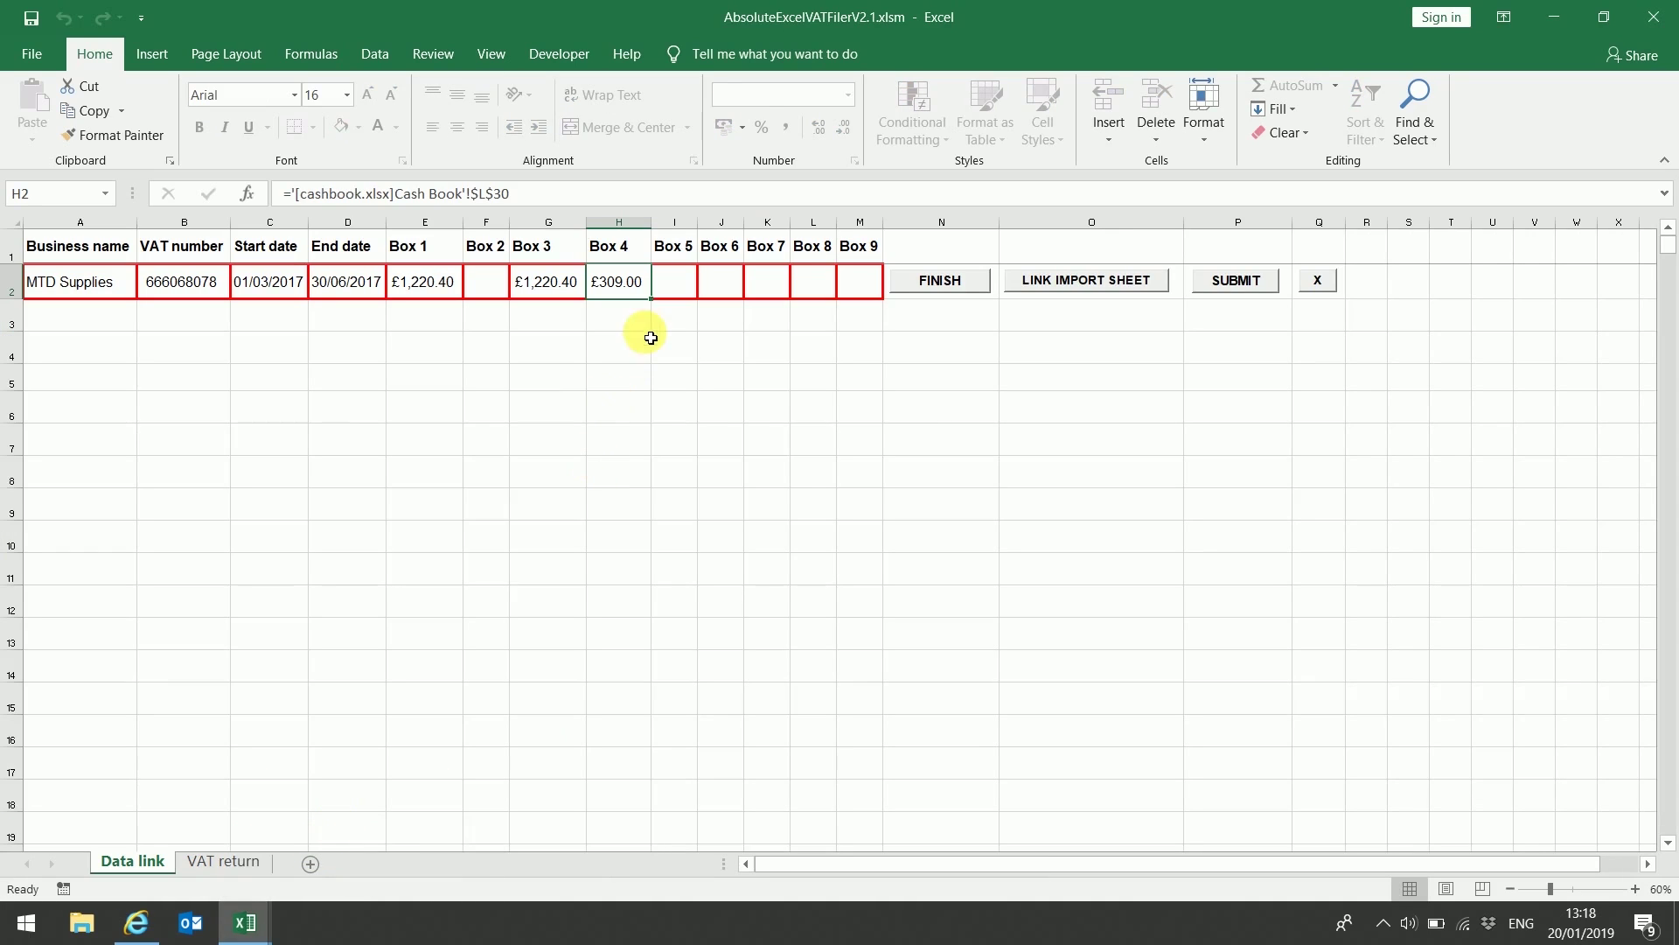
# Link the Box 5 cell to the VAT difference, I30 on the Cash Book sheet, and return to the VAT filer workbook
pyautogui.click(677, 293)
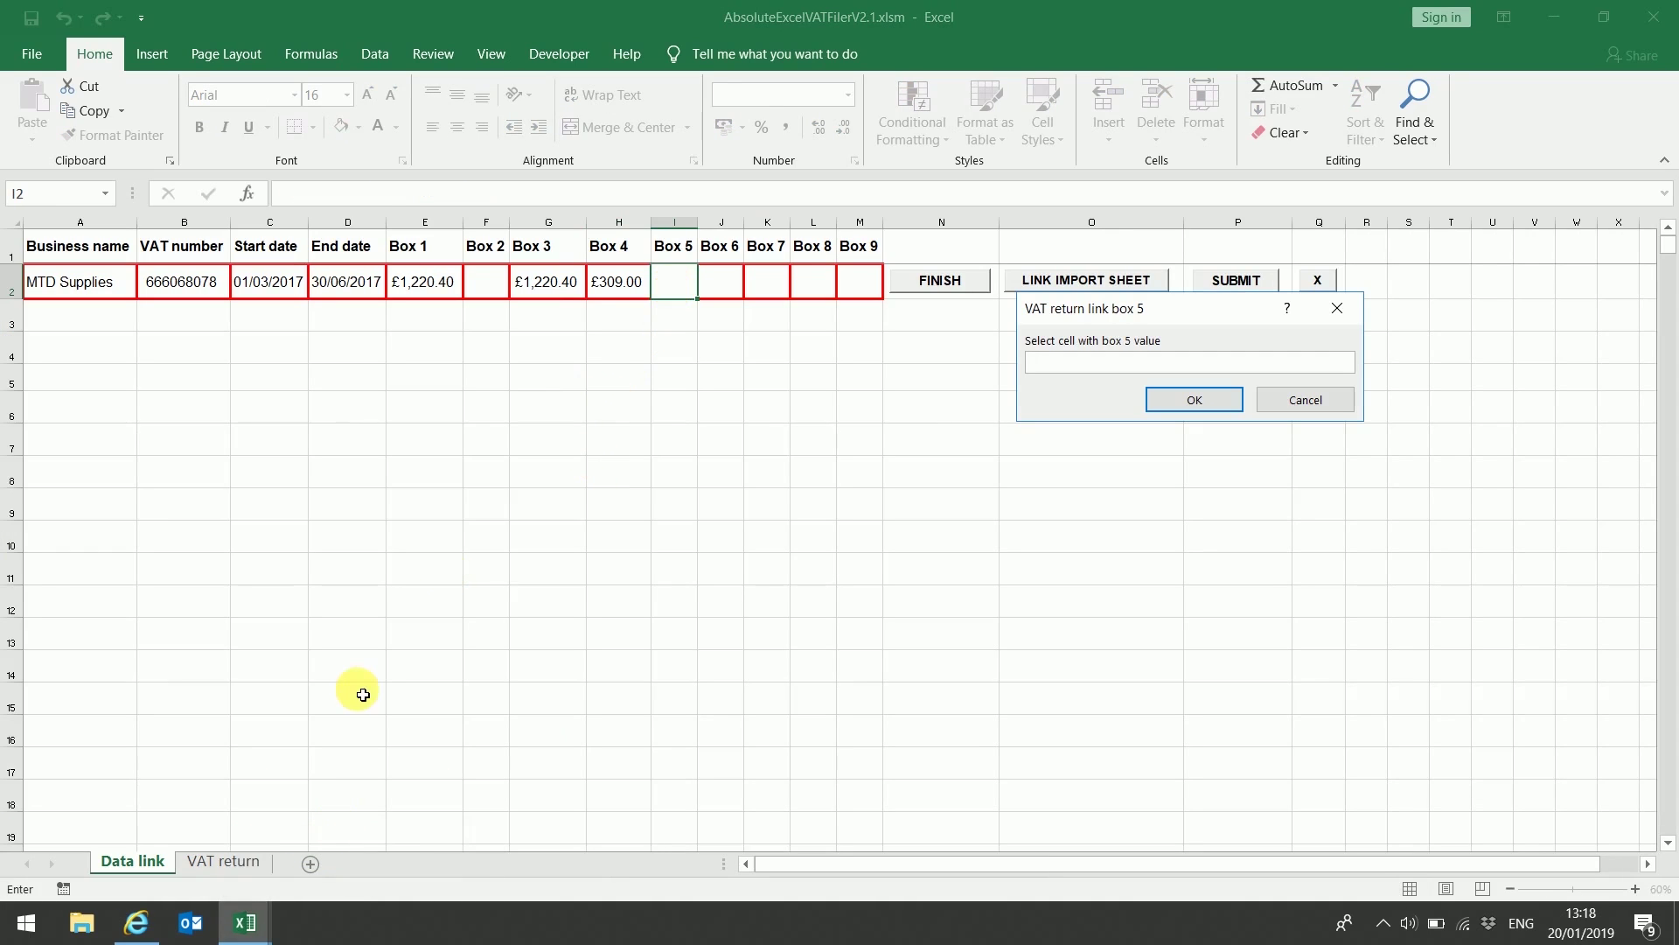
pyautogui.moveTo(247, 919)
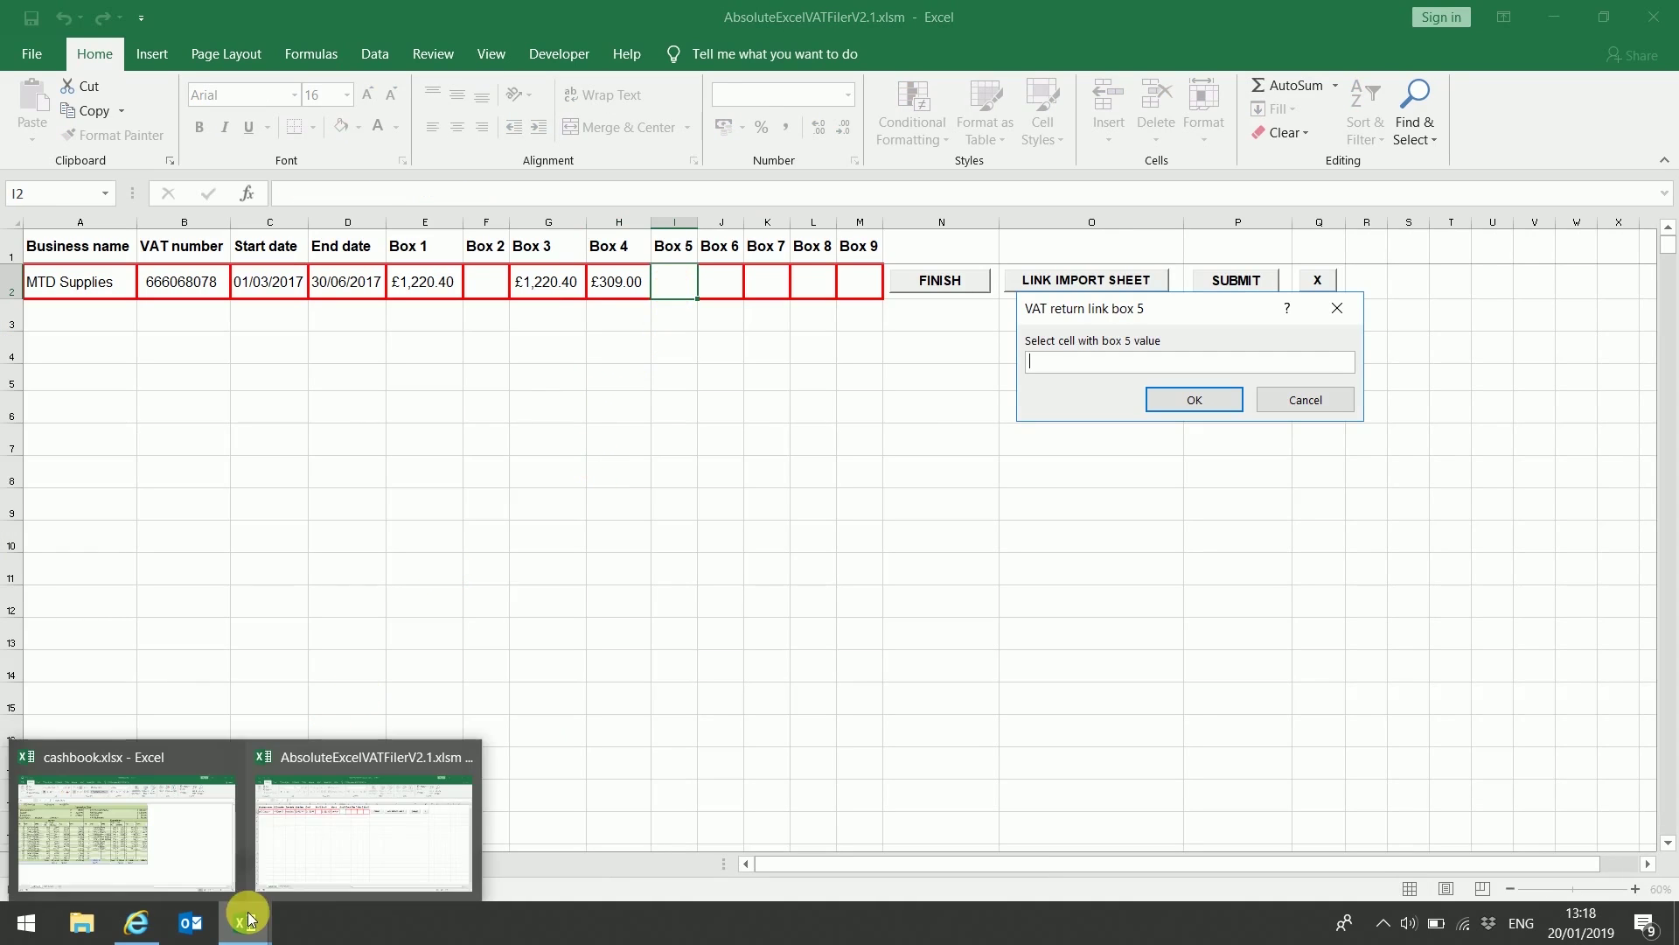
pyautogui.click(223, 835)
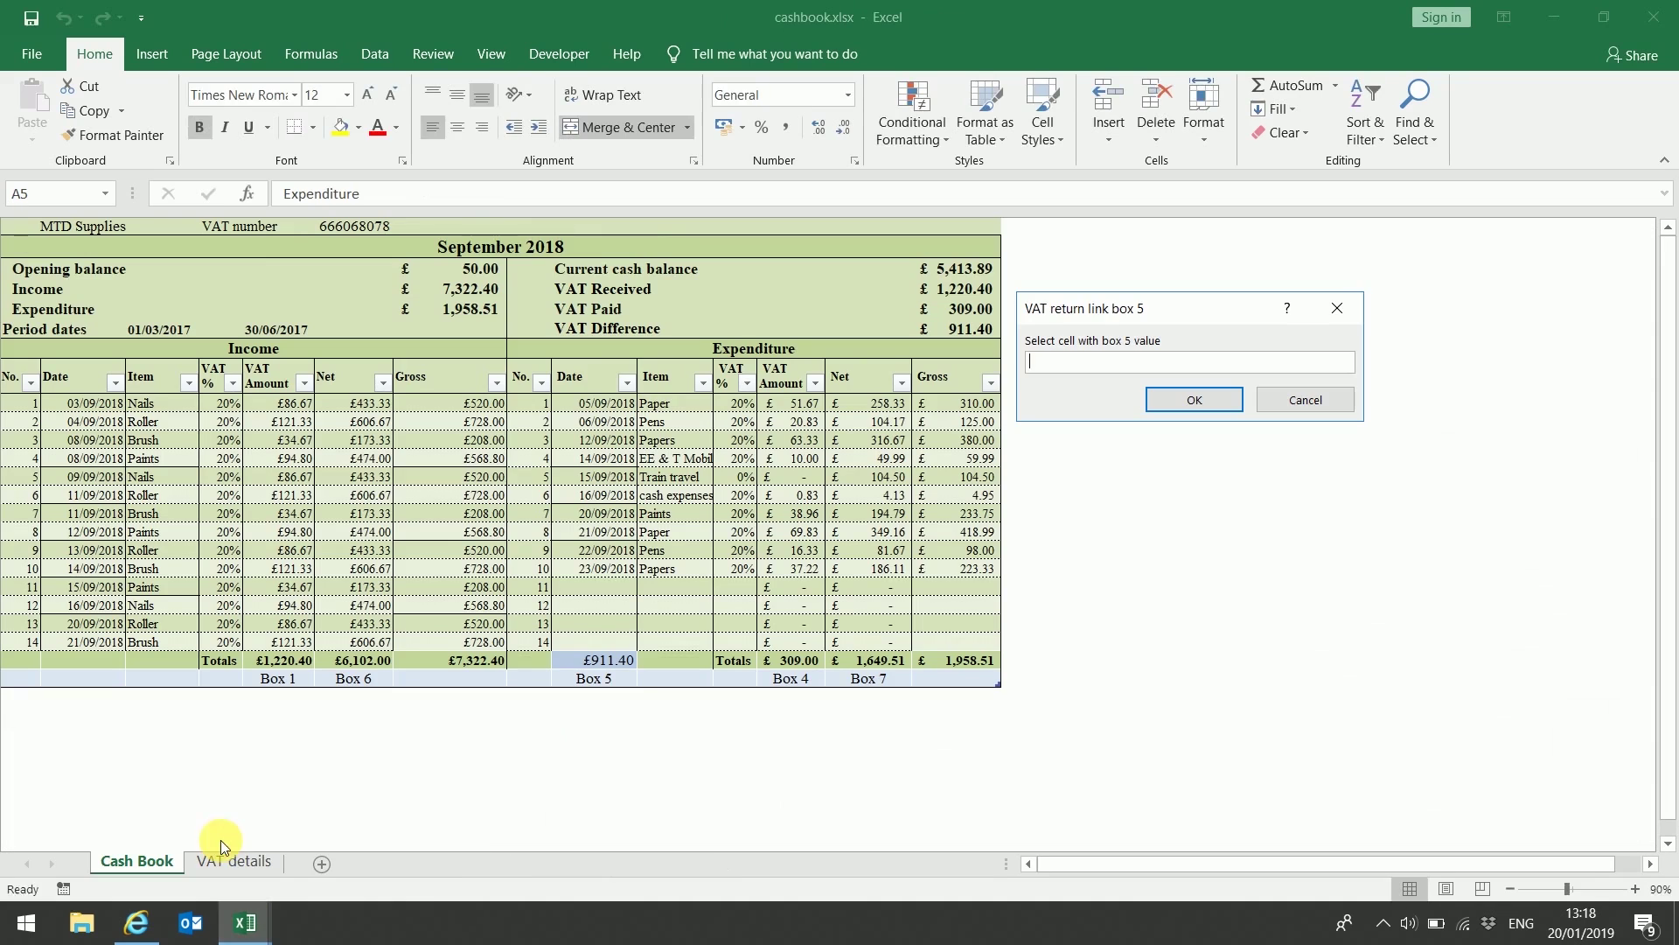
pyautogui.click(625, 663)
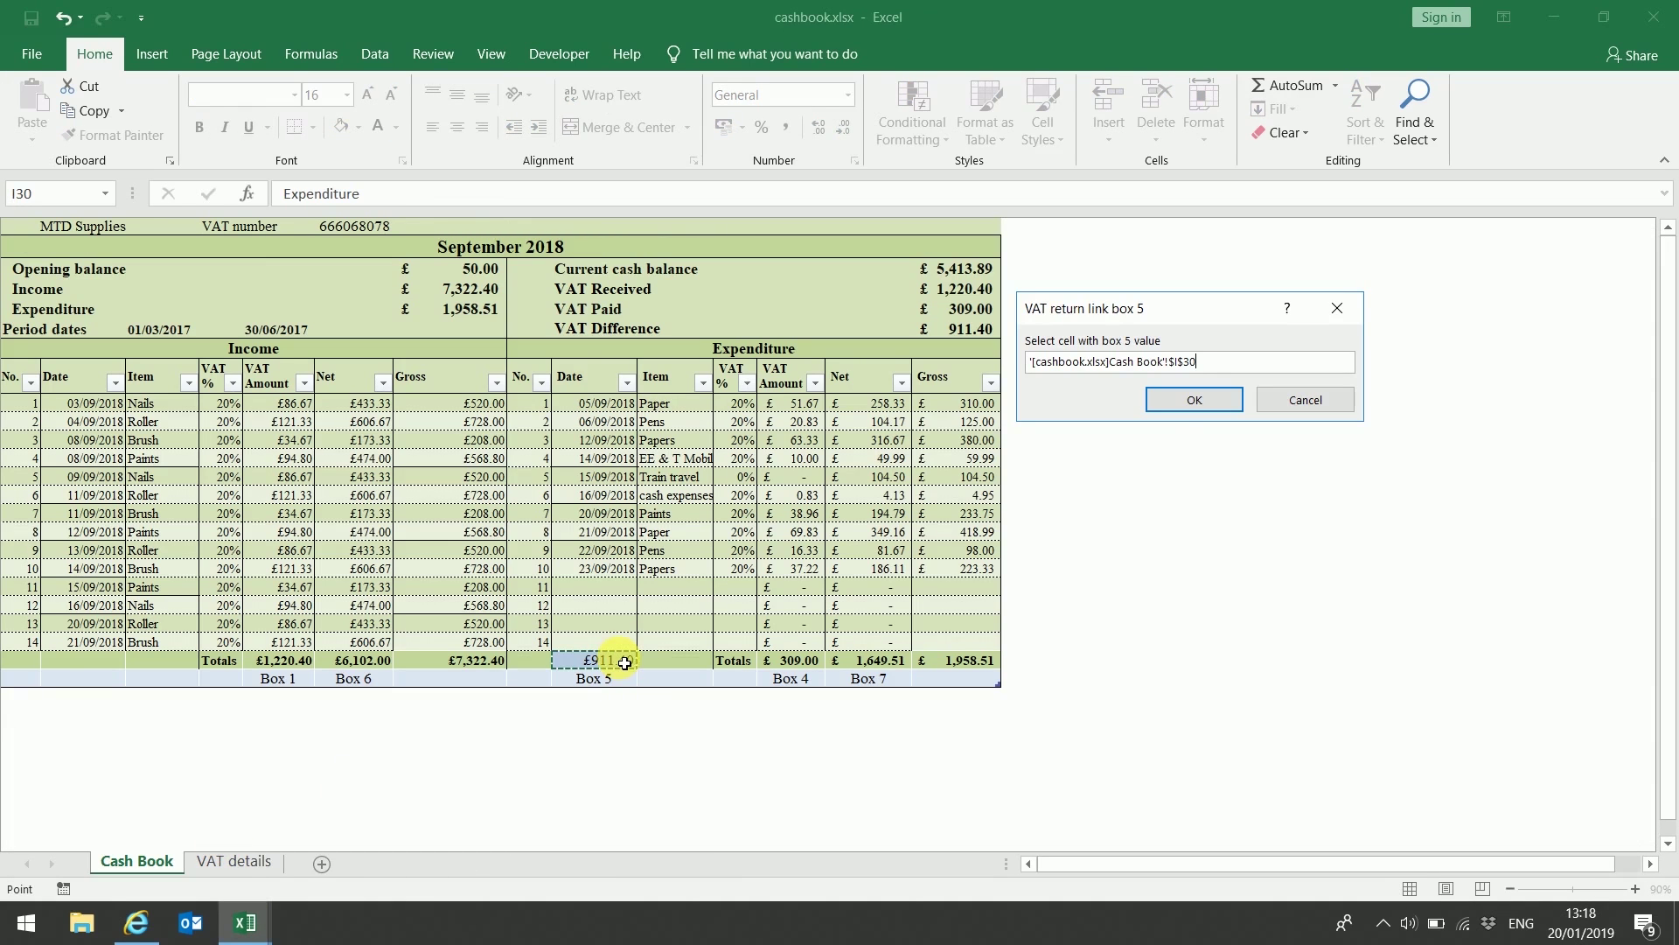
pyautogui.click(1177, 404)
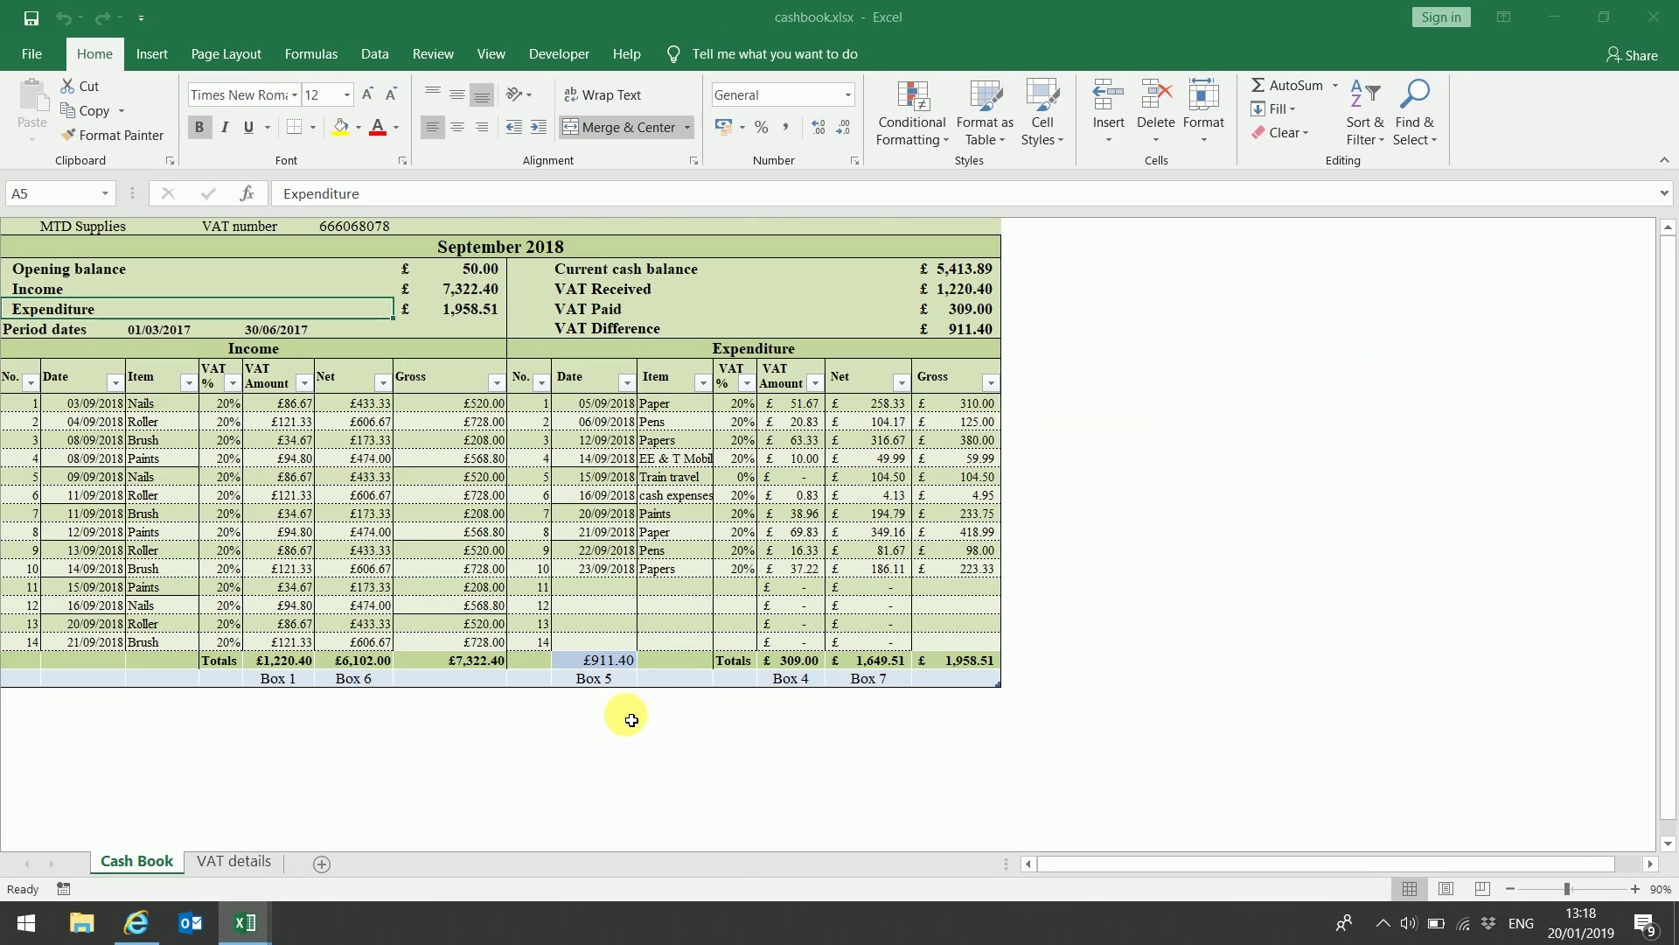
pyautogui.moveTo(256, 920)
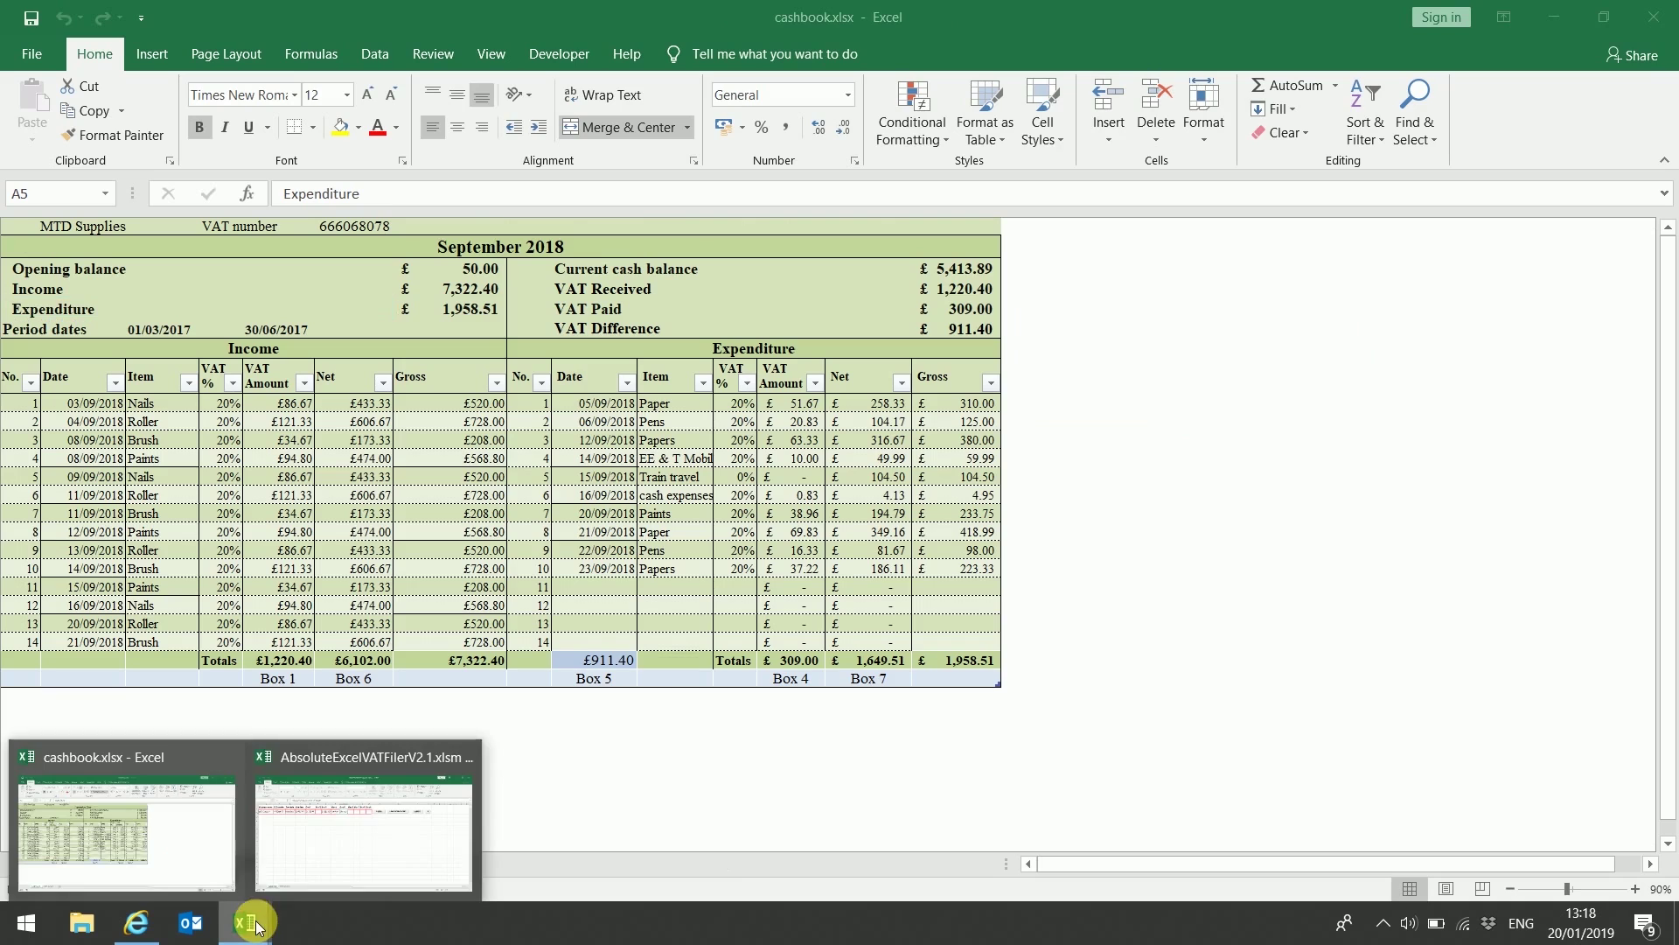
pyautogui.click(330, 854)
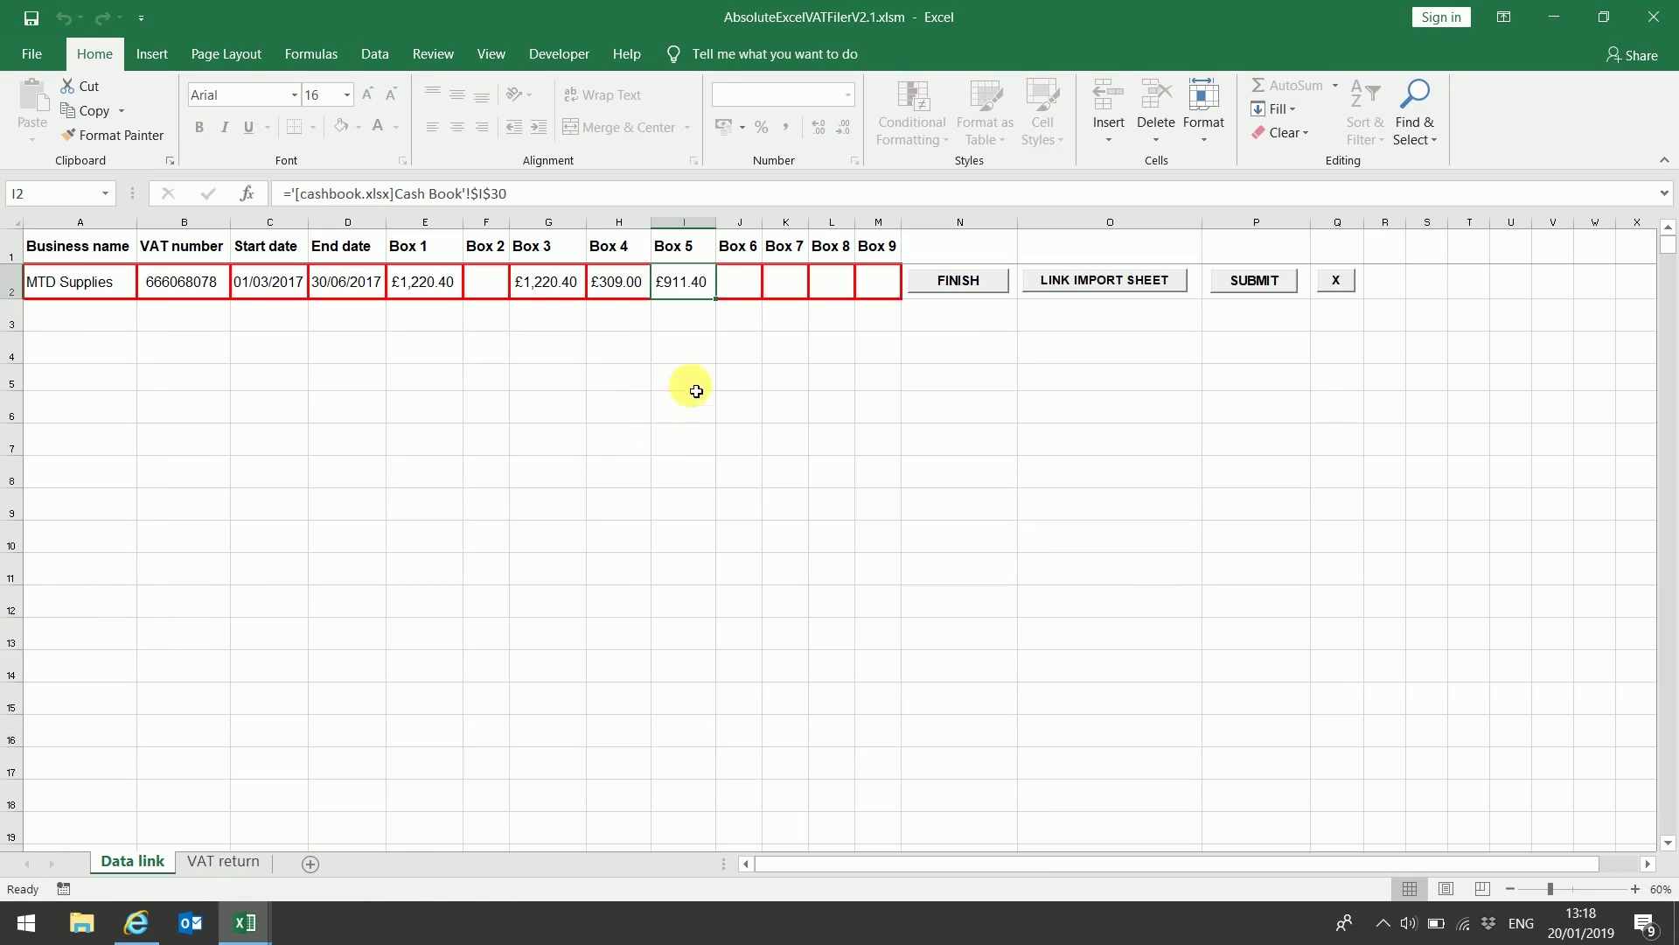
# Link the Box 6 cell to the income net total, F30 on the Cash Book sheet, and return to the VAT filer workbook
pyautogui.click(751, 294)
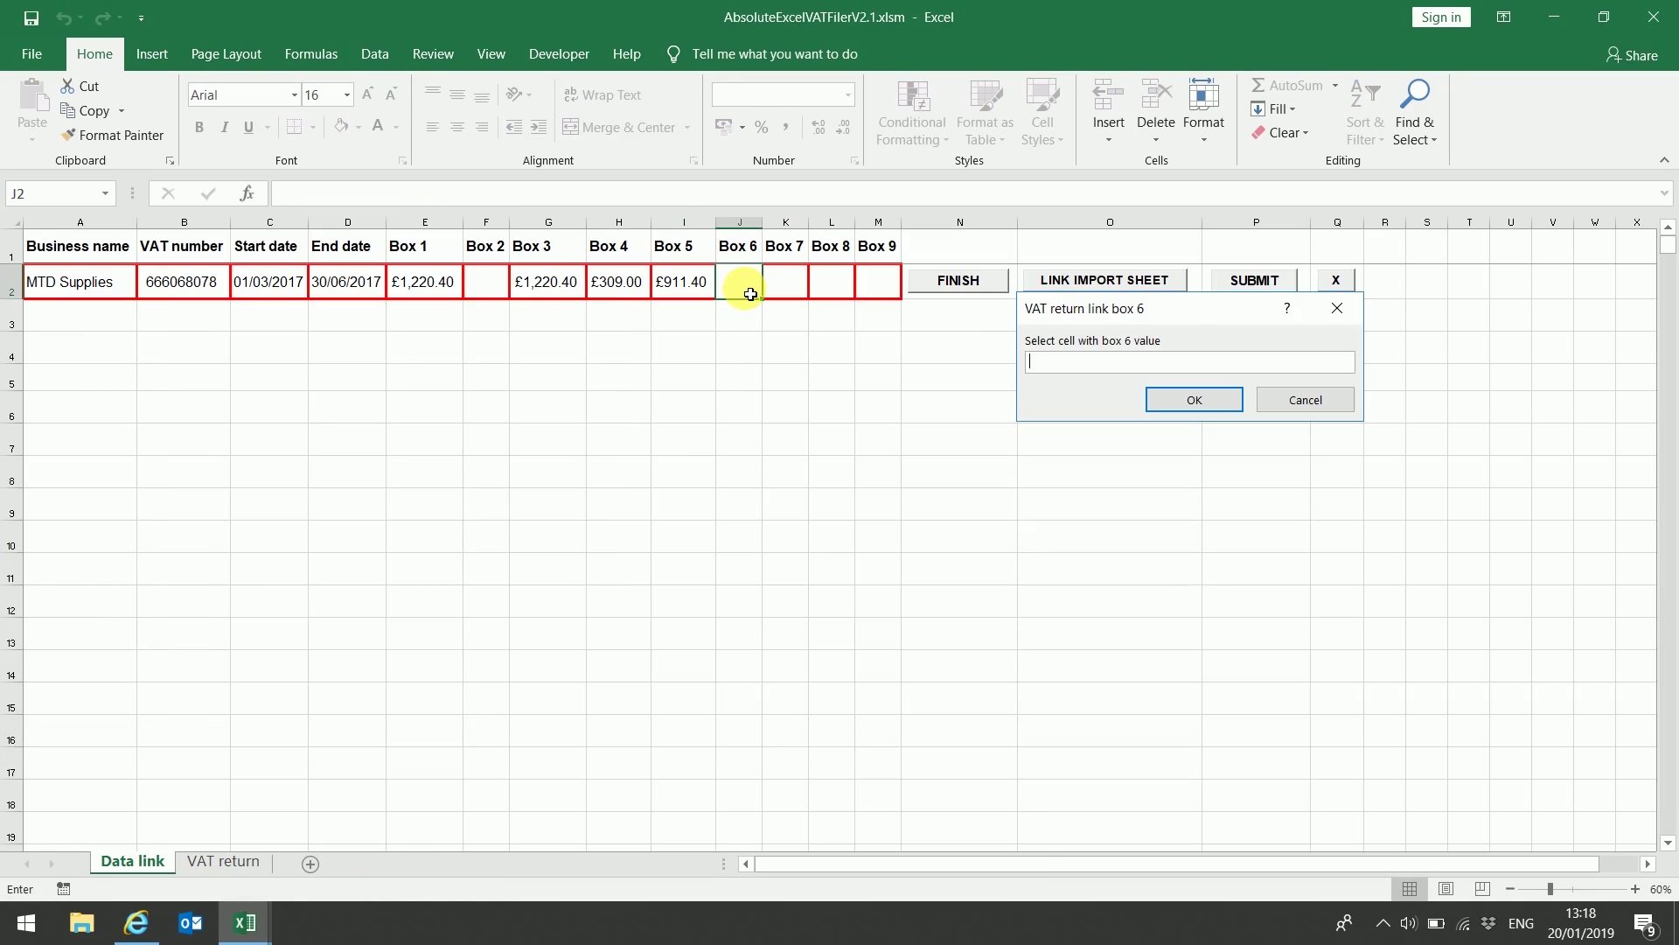
pyautogui.click(251, 929)
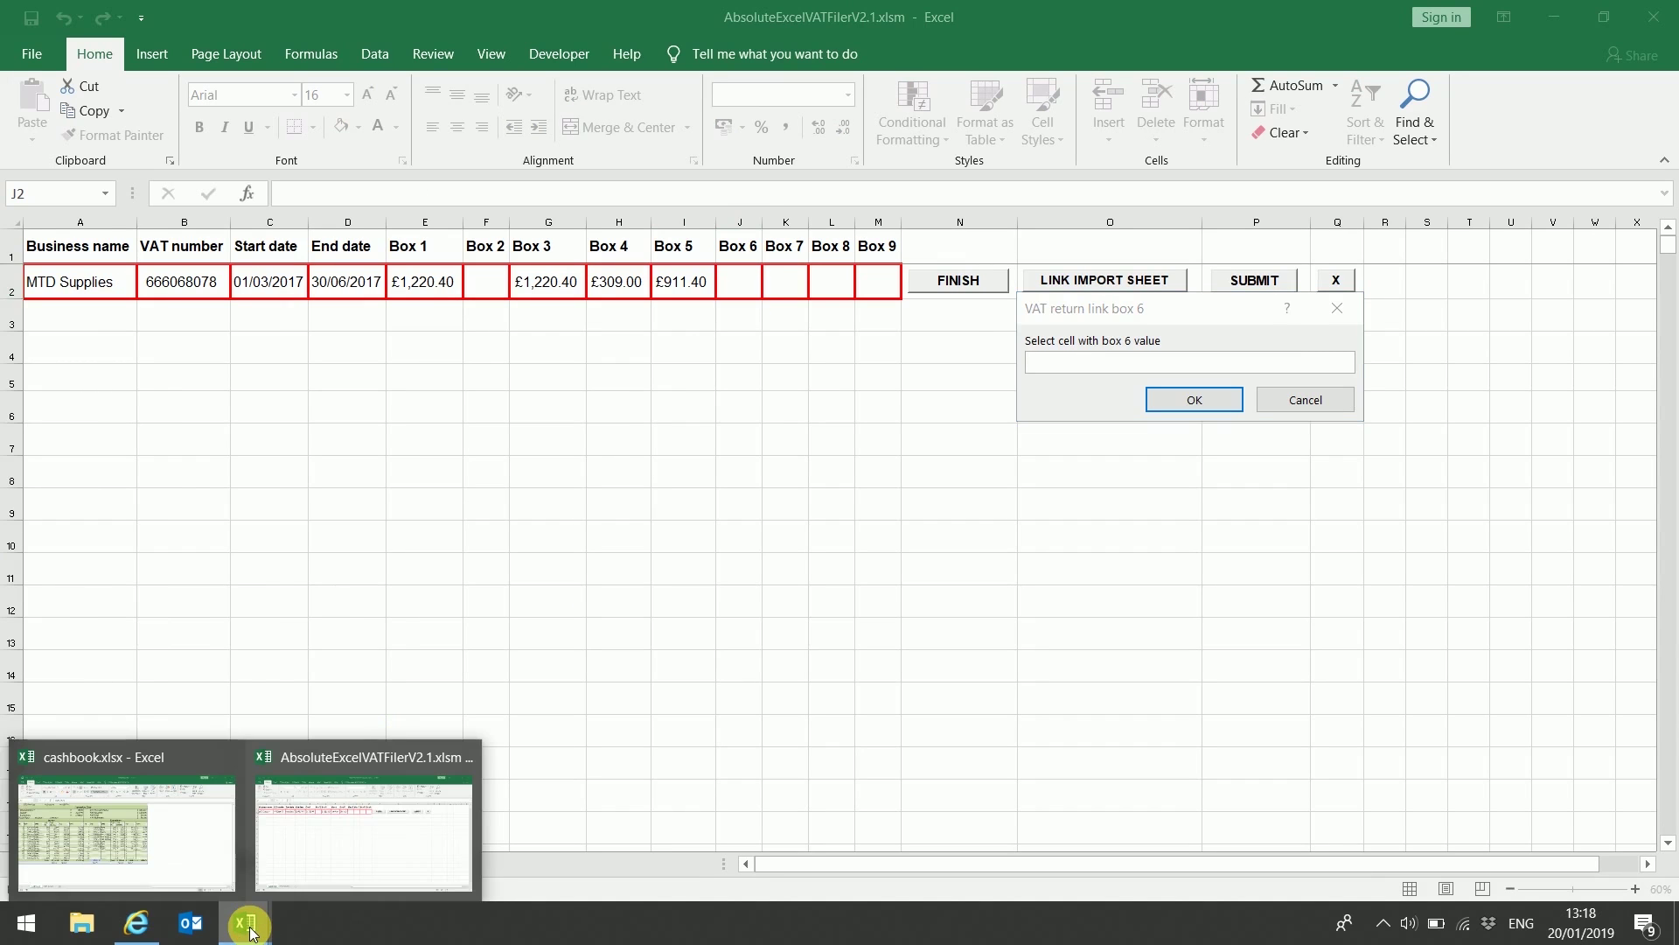
pyautogui.click(208, 859)
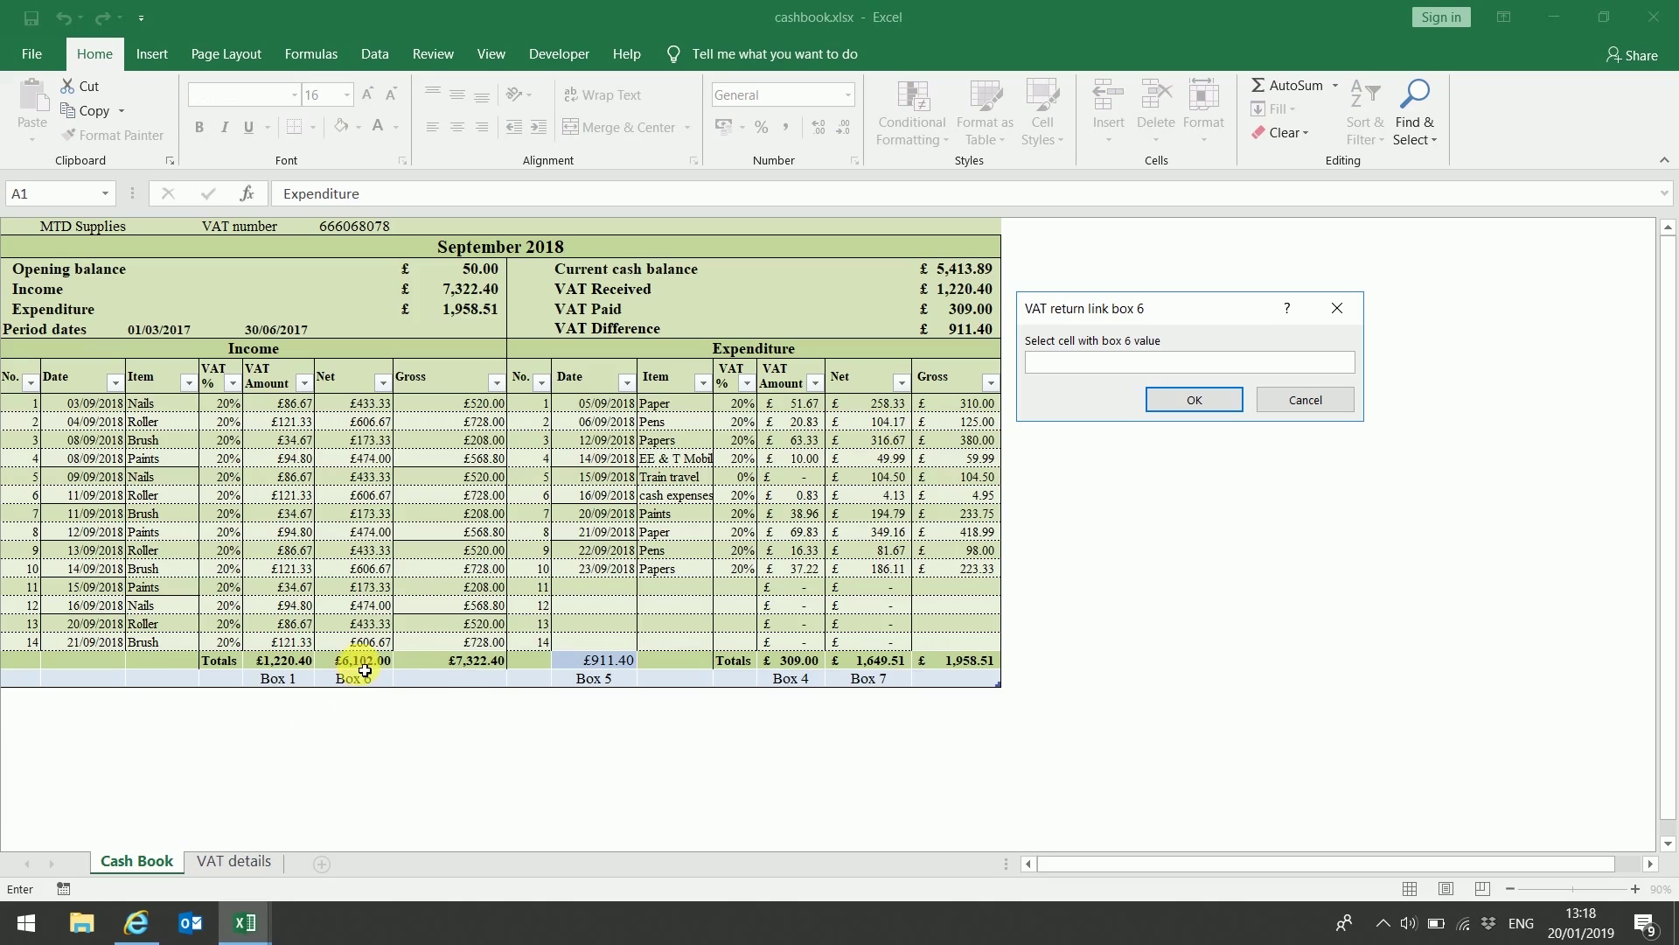
pyautogui.click(364, 669)
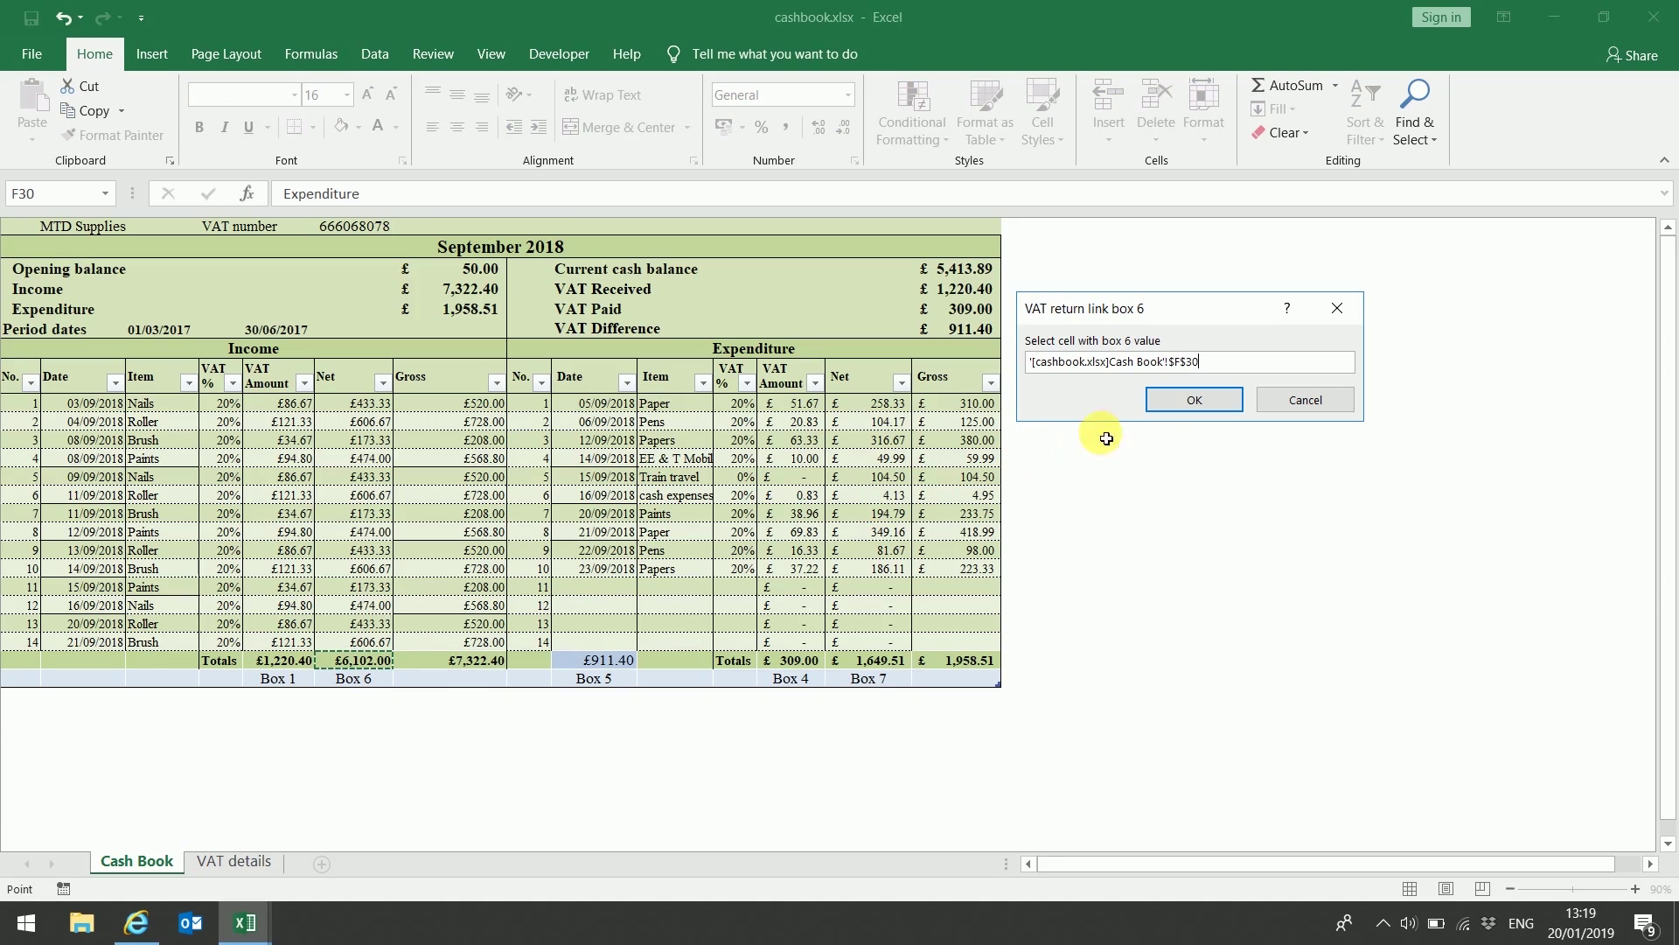
pyautogui.click(1192, 399)
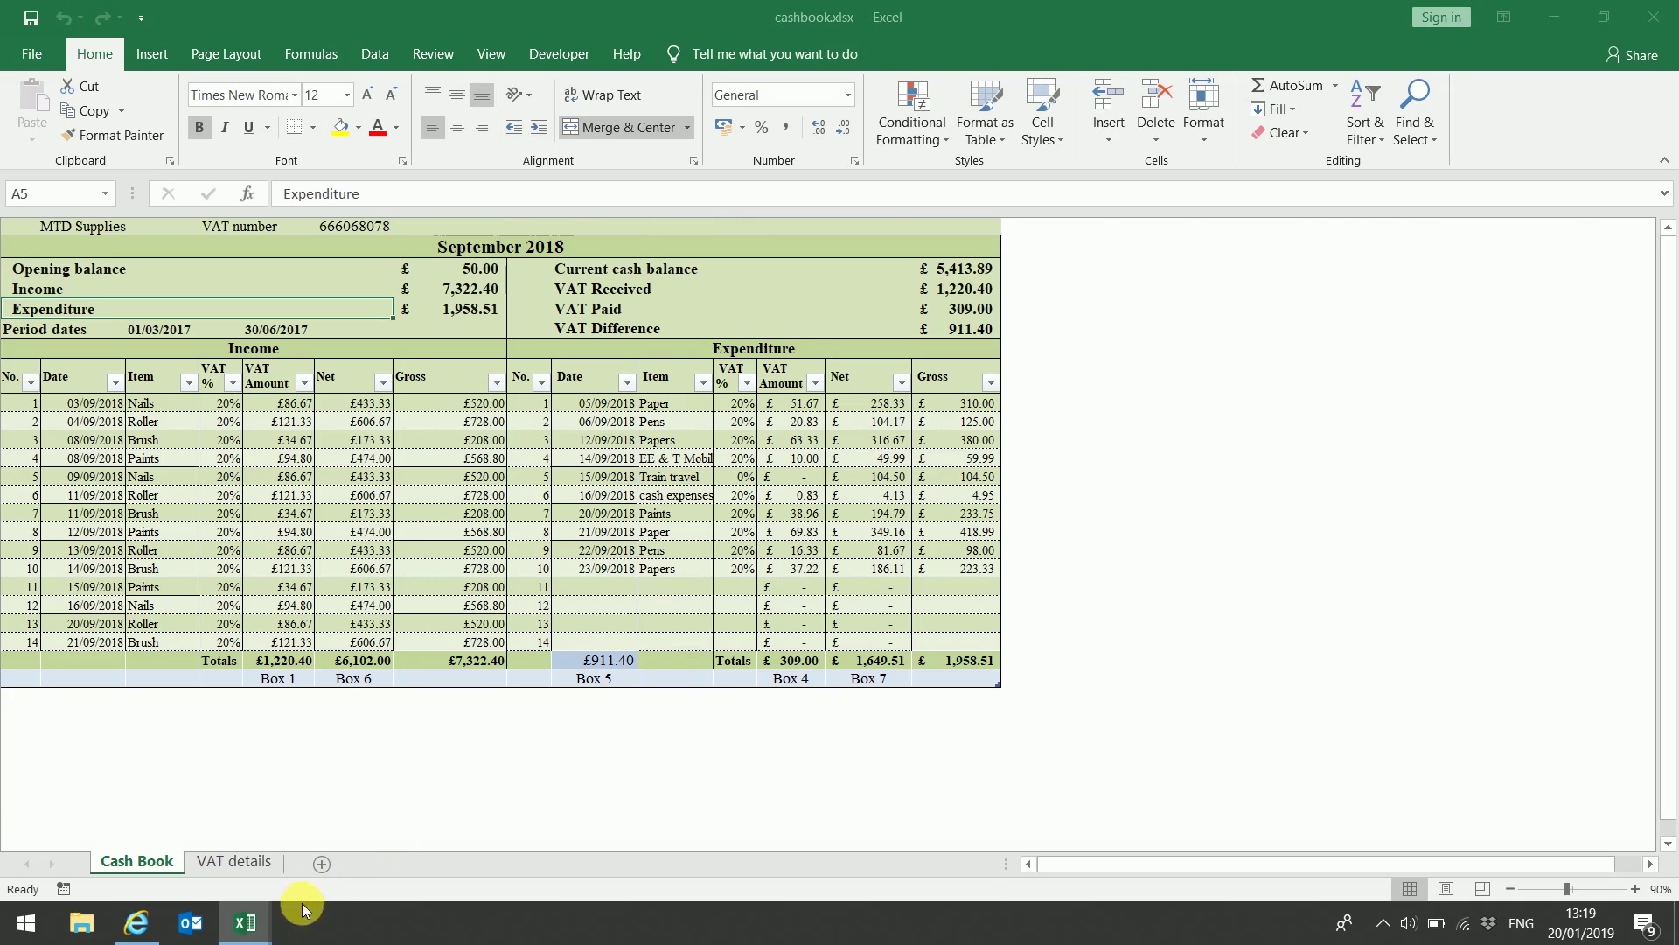
pyautogui.moveTo(252, 935)
pyautogui.click(336, 824)
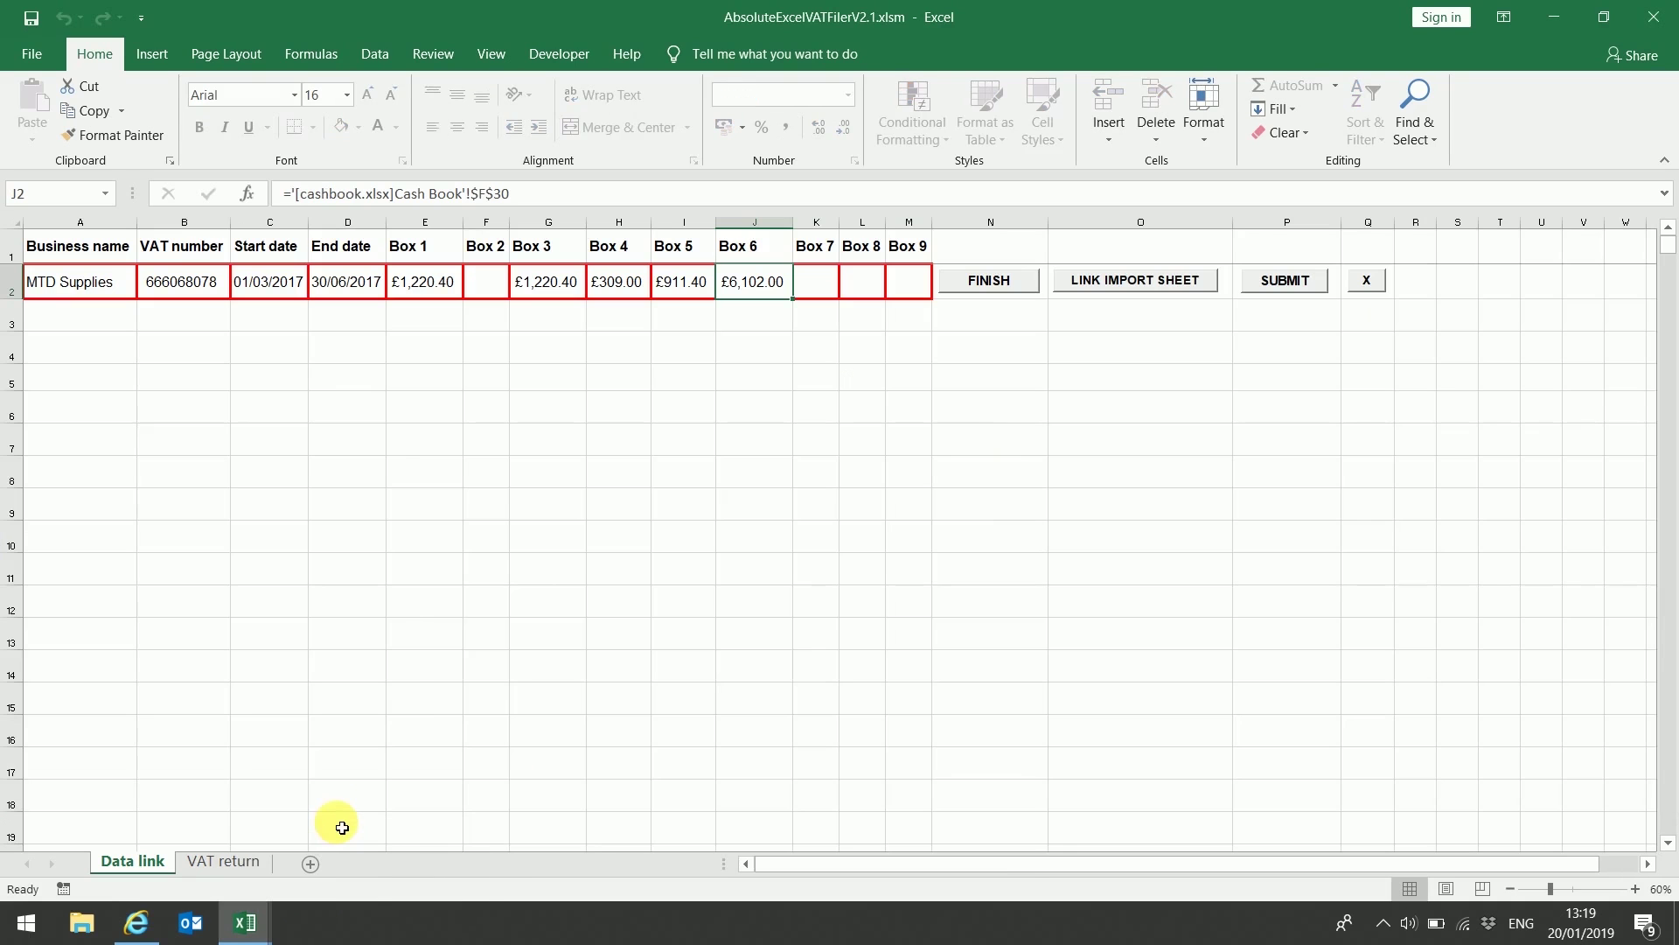
# Link the Box 7 cell to the expenditure net total, Cash Book cell M30, and finish the cell linking in the VAT filer workbook
pyautogui.click(827, 287)
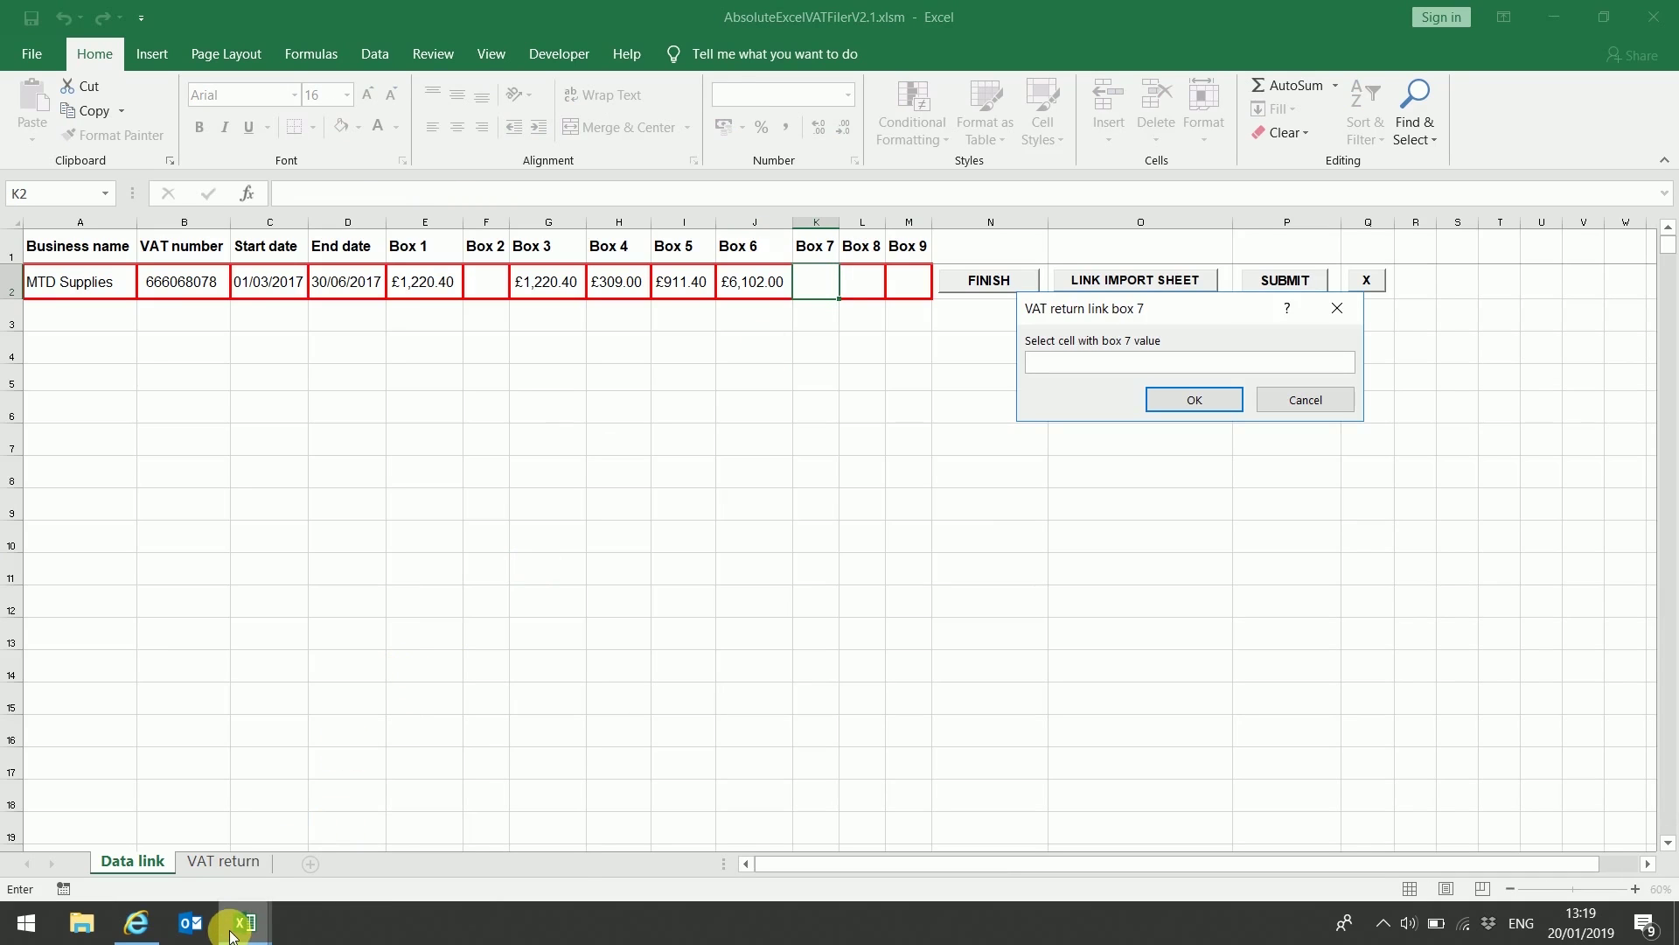
pyautogui.moveTo(232, 934)
pyautogui.click(210, 862)
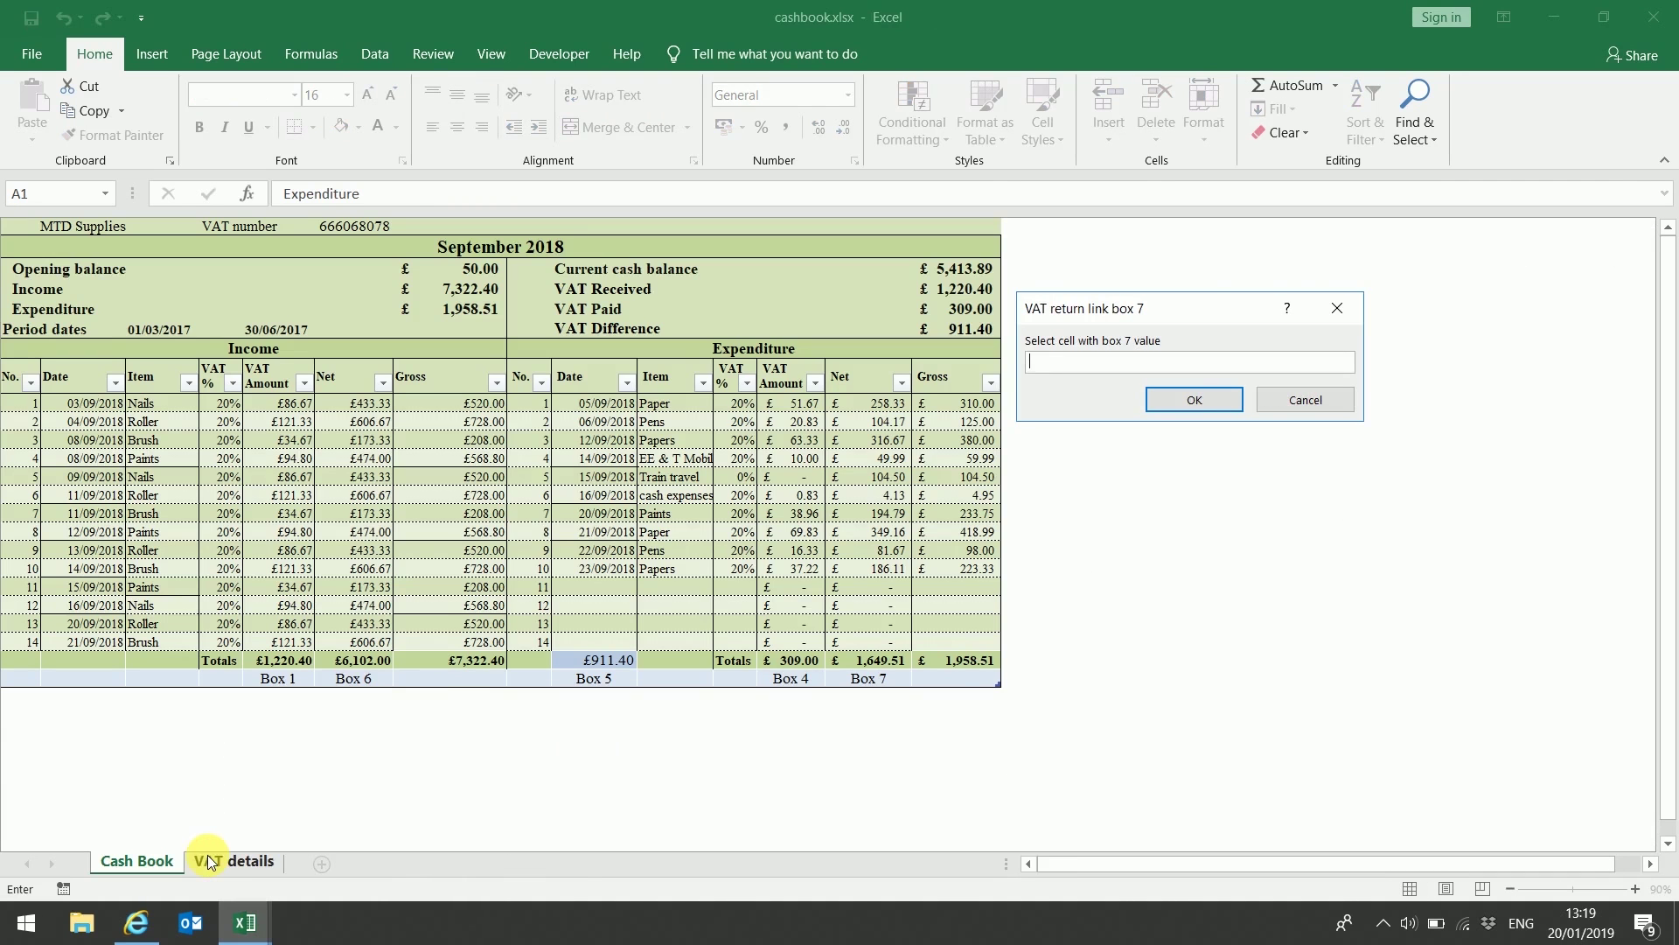
pyautogui.click(856, 668)
pyautogui.click(1191, 398)
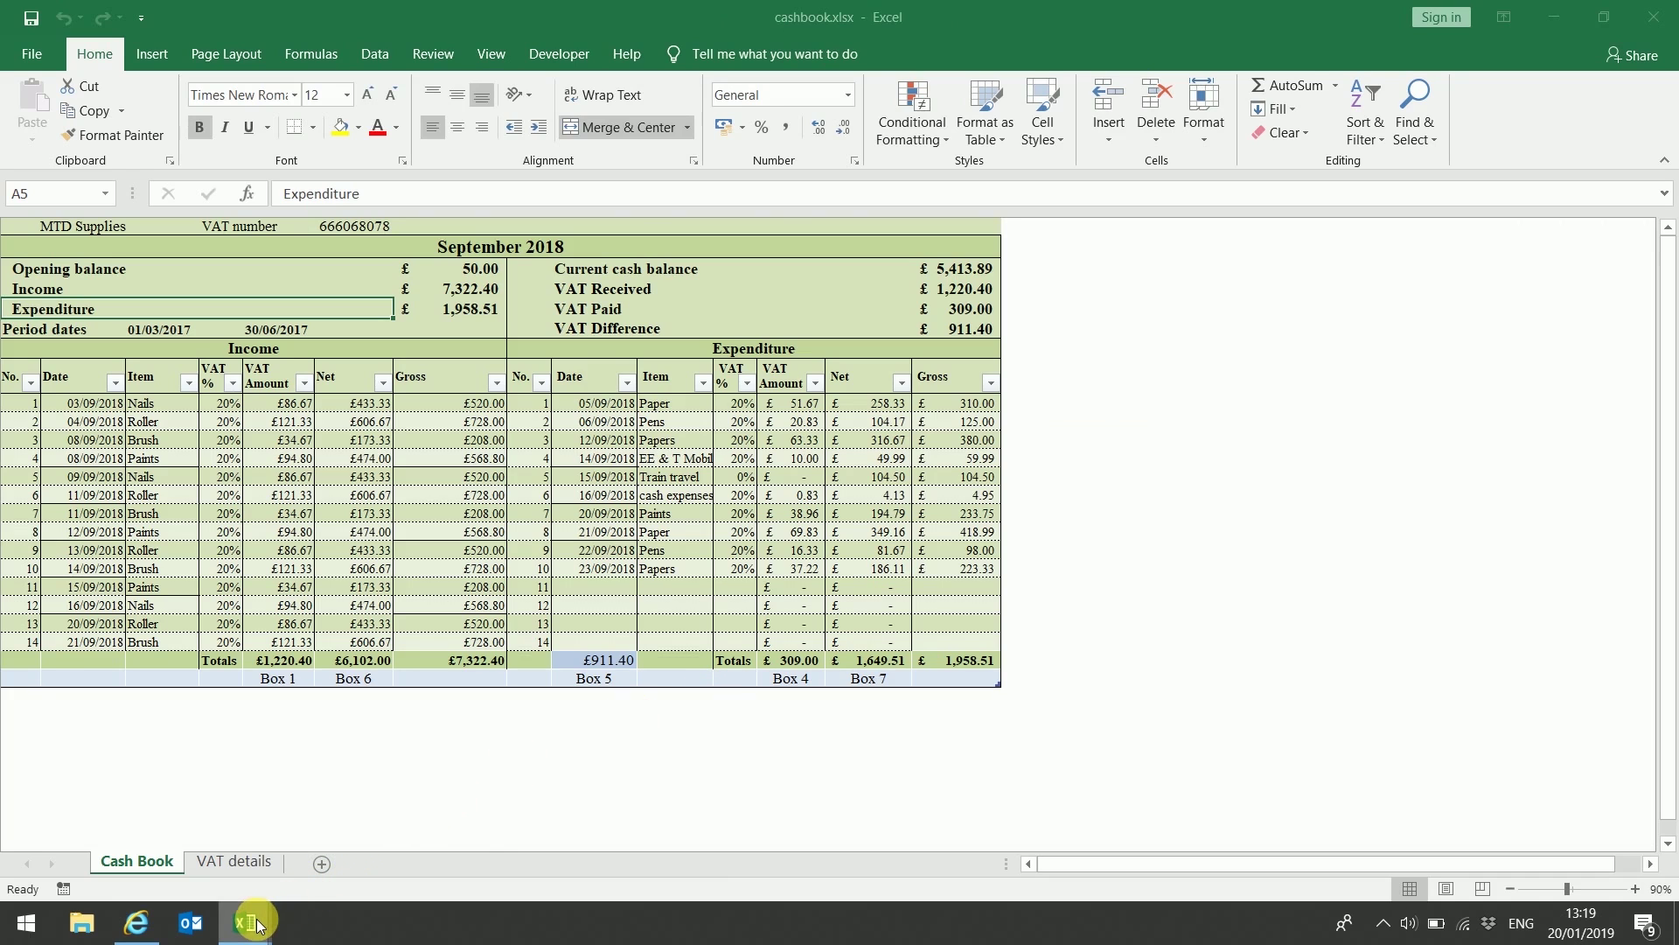
pyautogui.moveTo(250, 918)
pyautogui.click(318, 854)
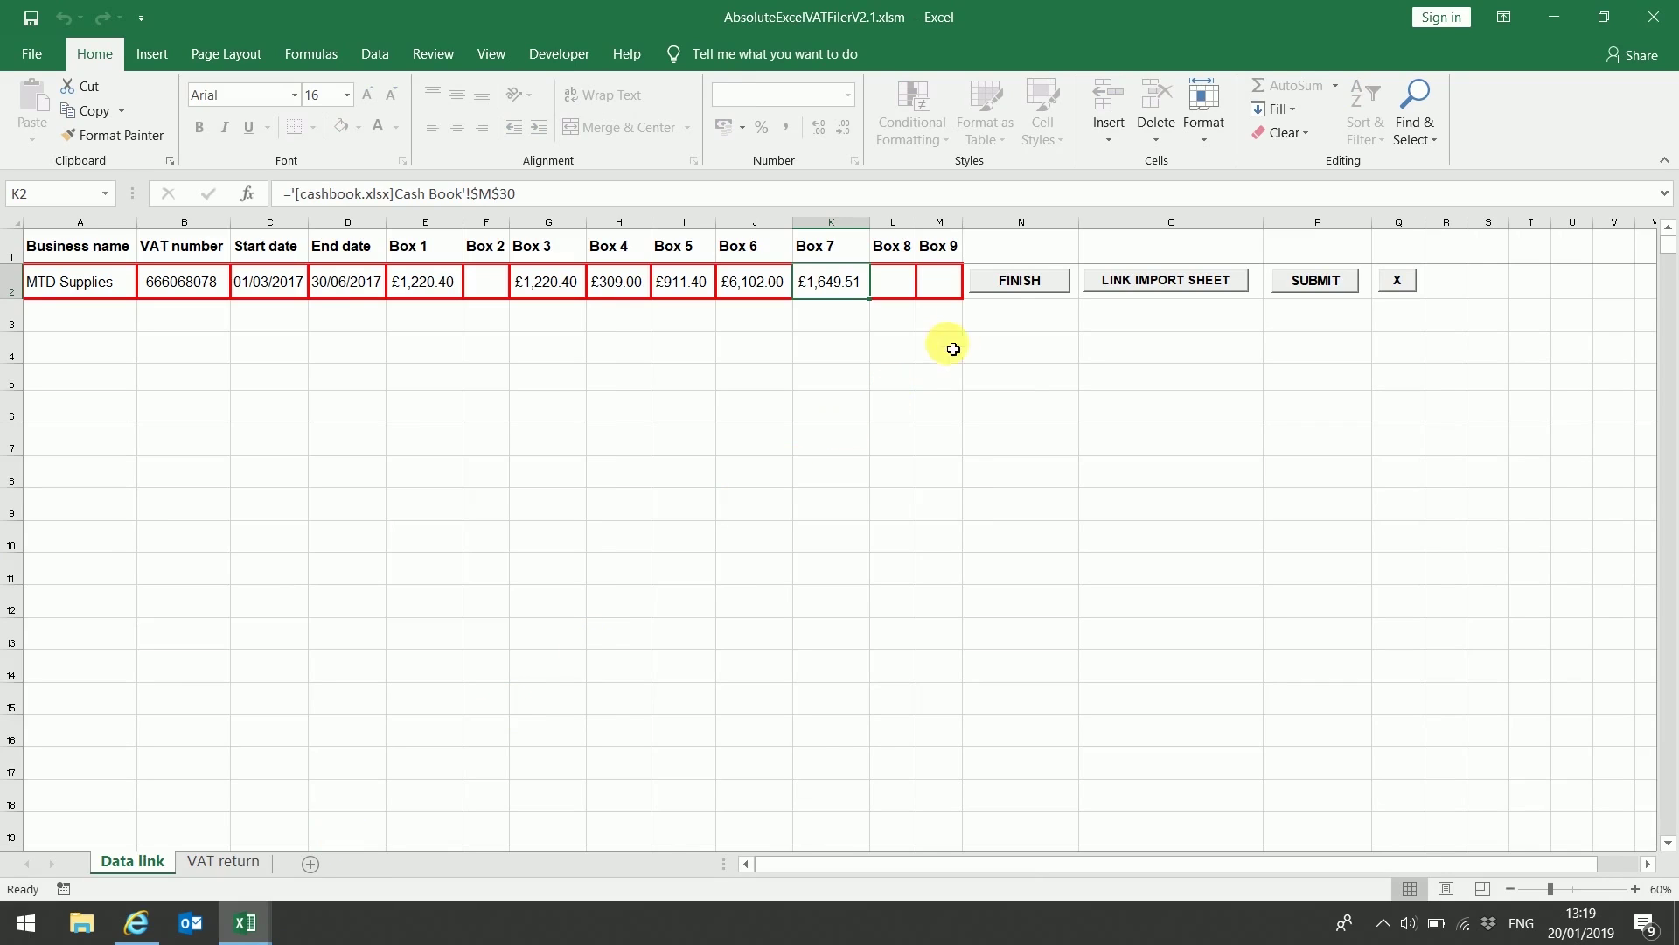
pyautogui.click(1014, 282)
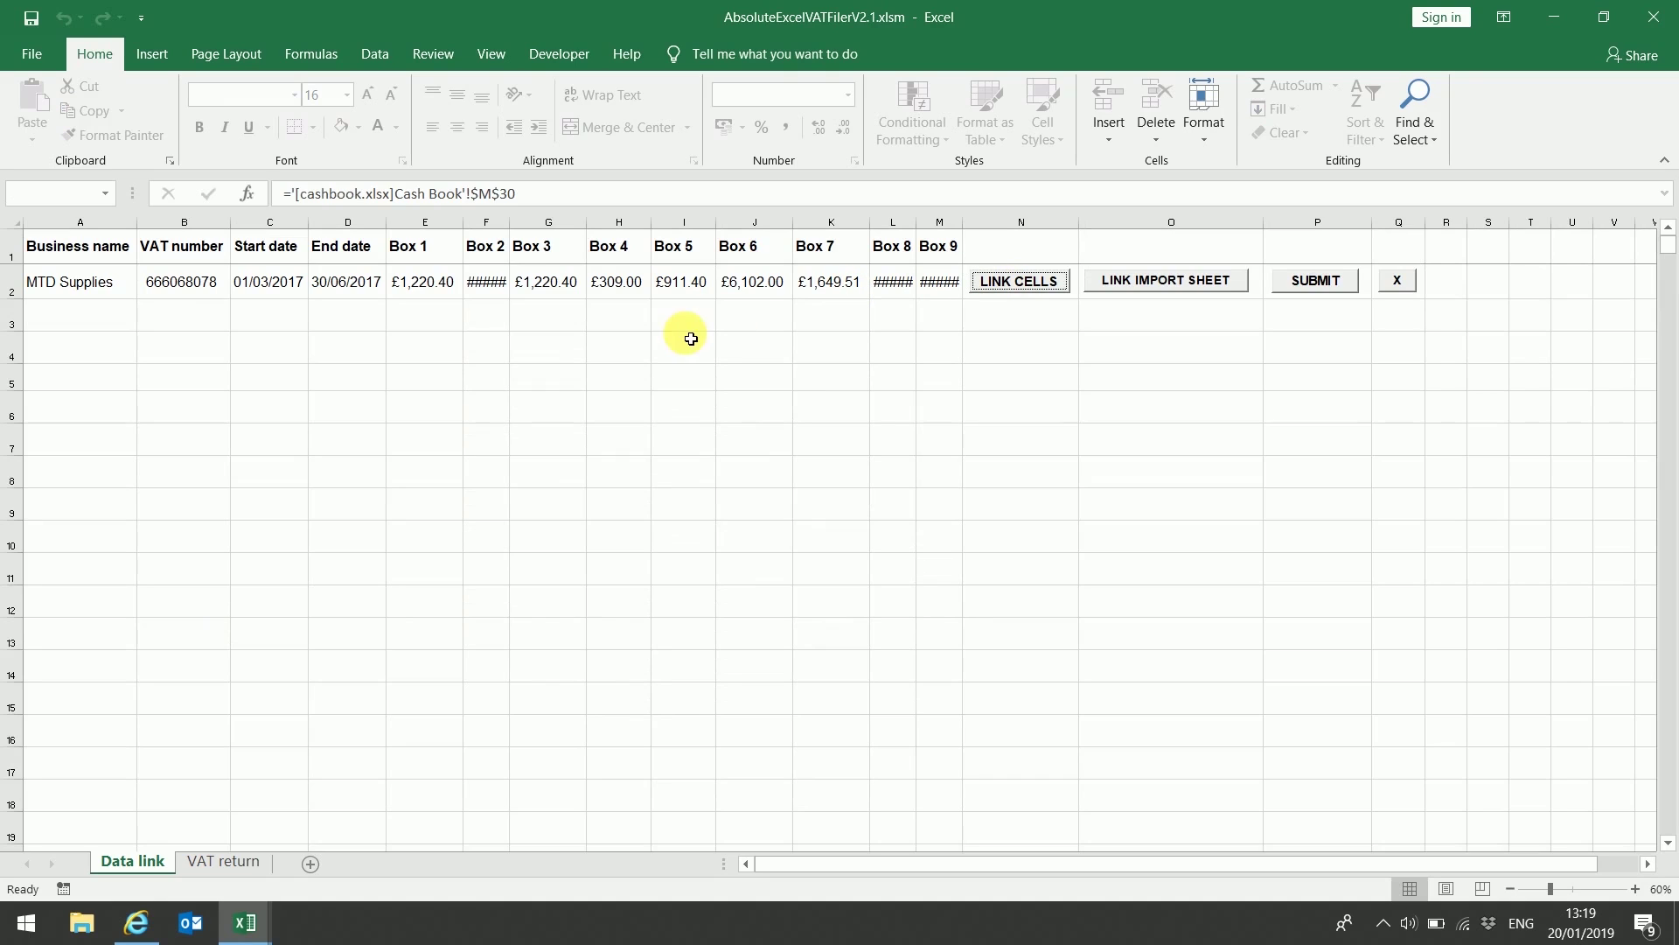
pyautogui.click(508, 289)
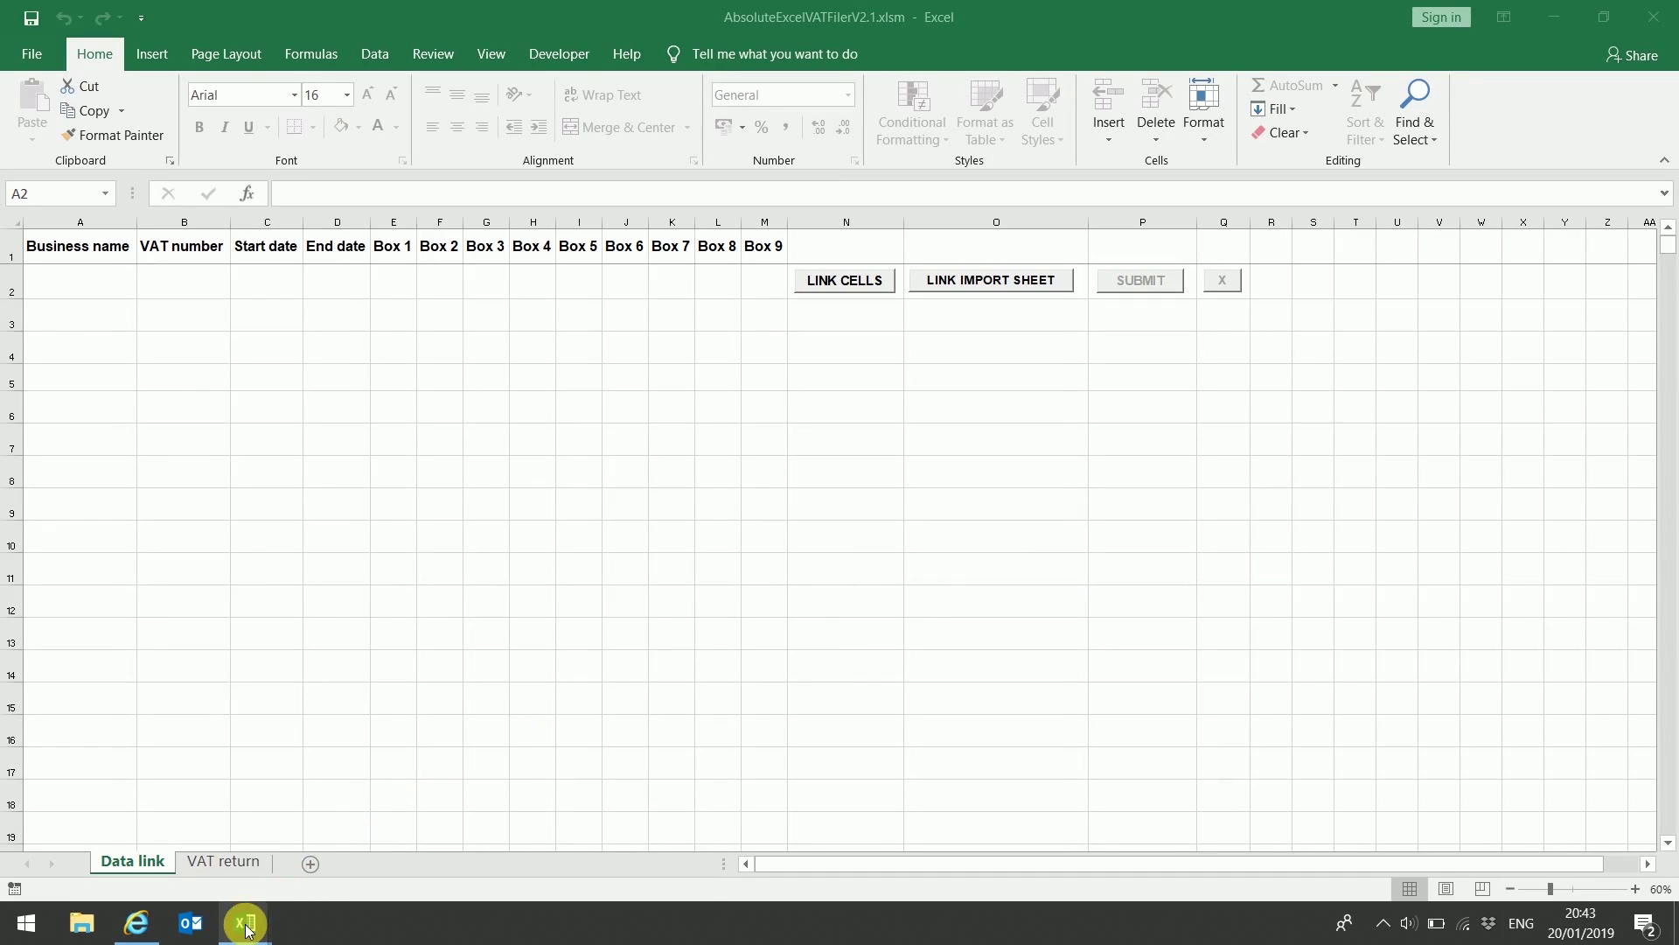
# Copy the Import worksheet from Import sheet.xlsx to the end of cashbook.xlsx, keeping the original
pyautogui.moveTo(241, 916)
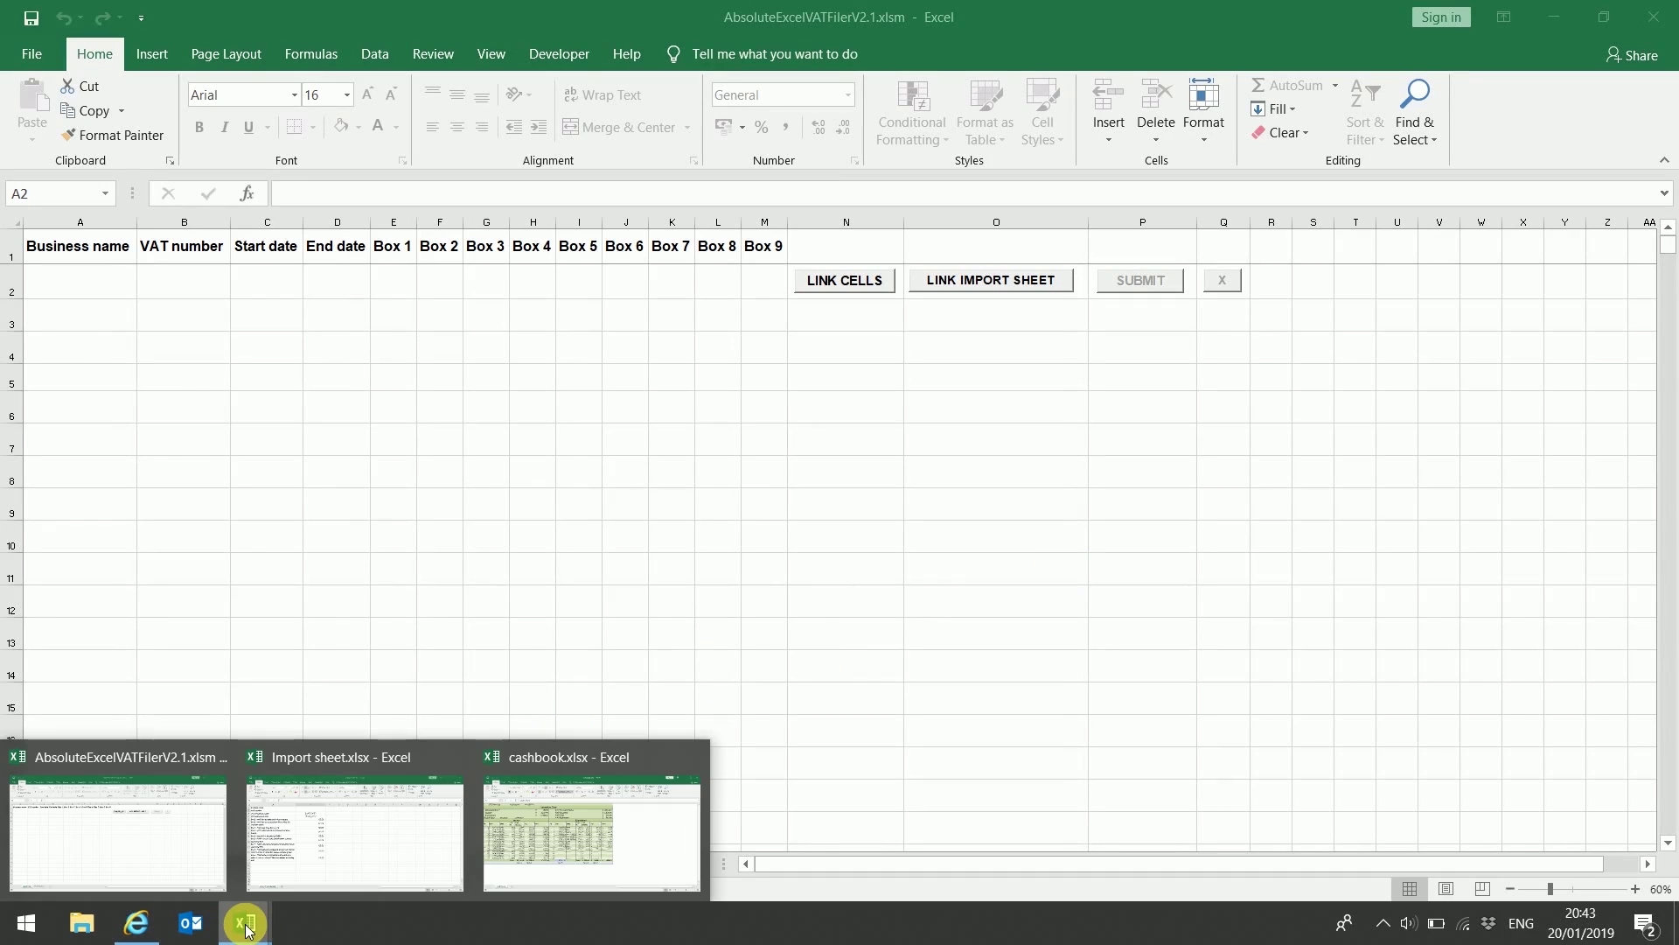
pyautogui.click(368, 853)
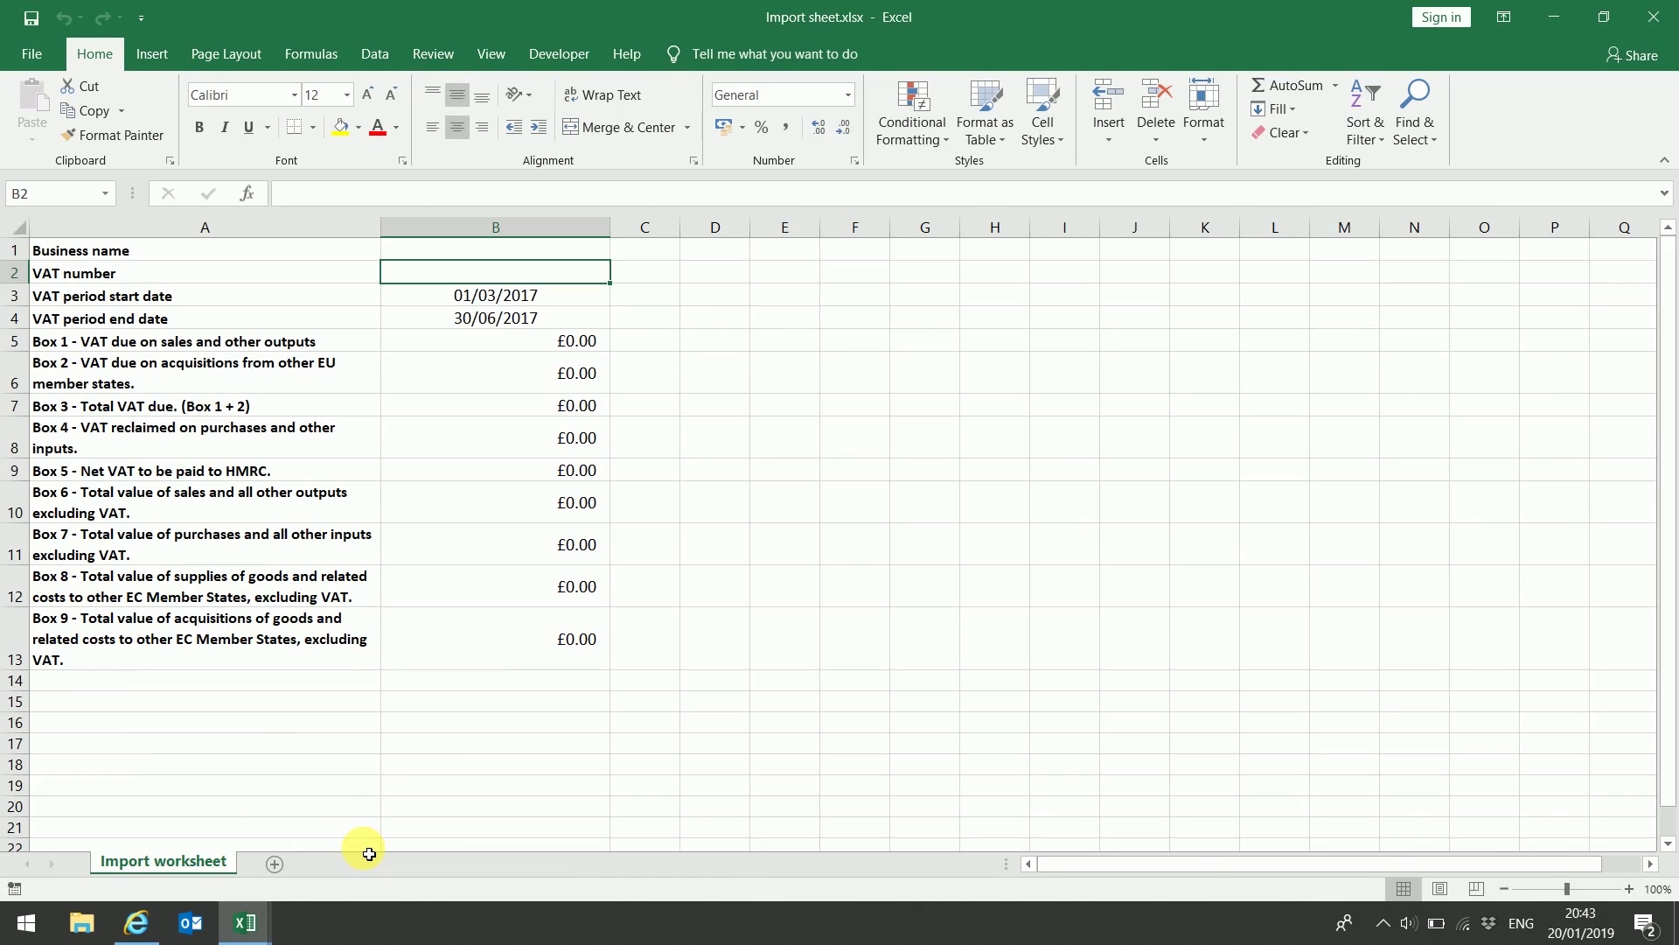
pyautogui.rightClick(196, 865)
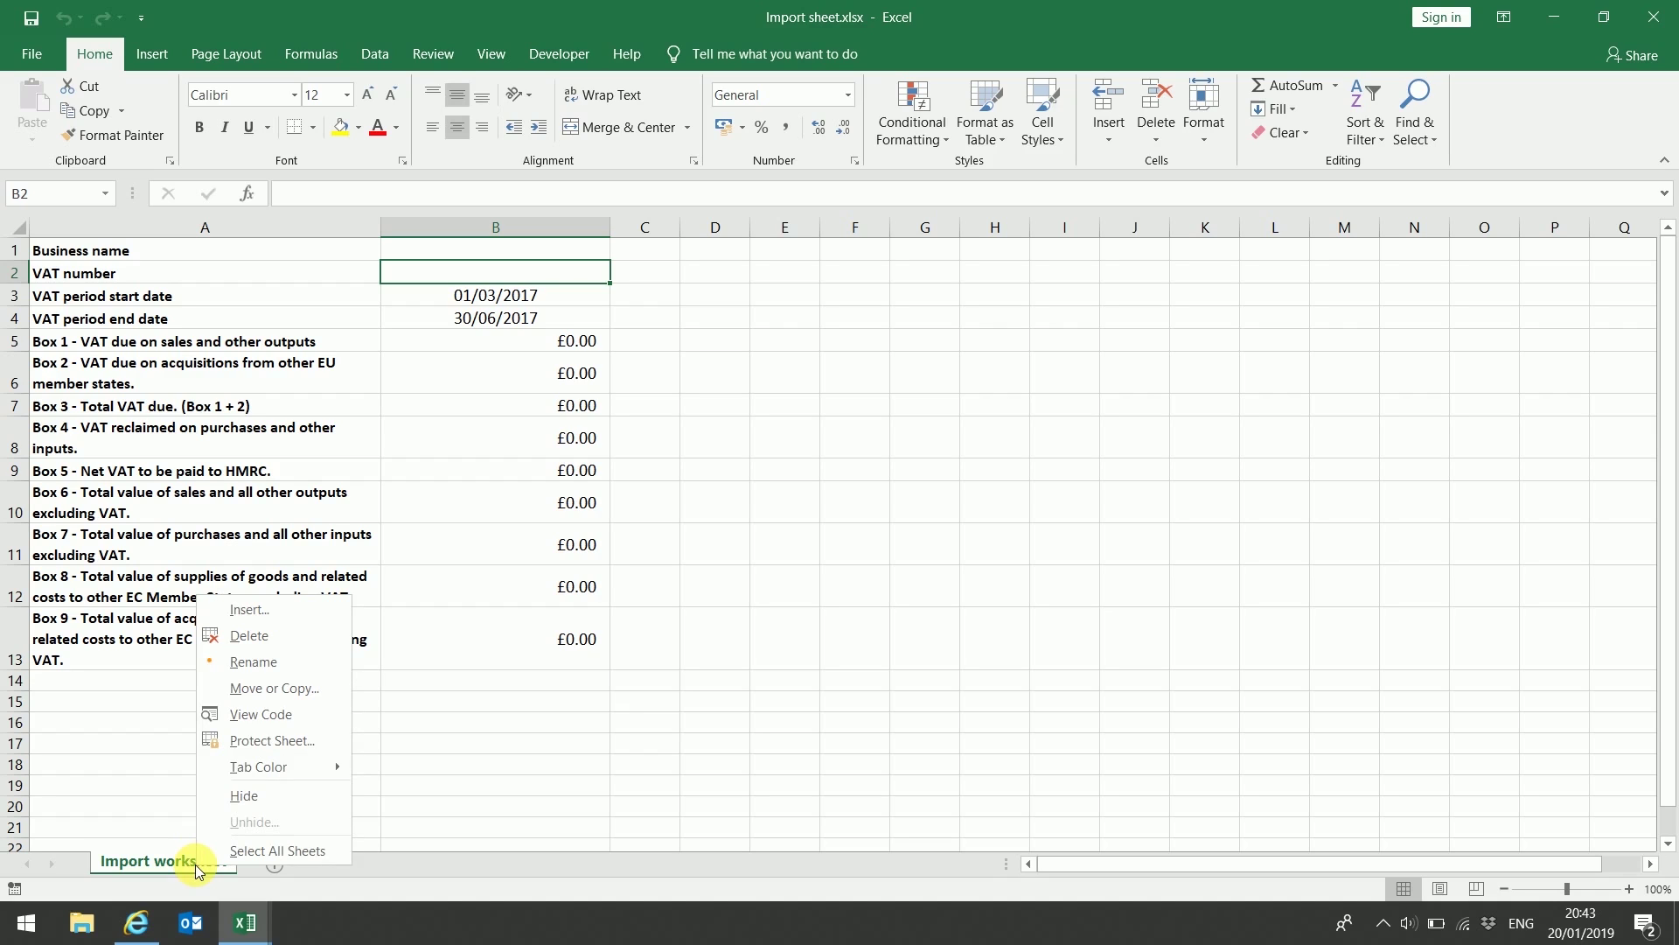
pyautogui.click(281, 689)
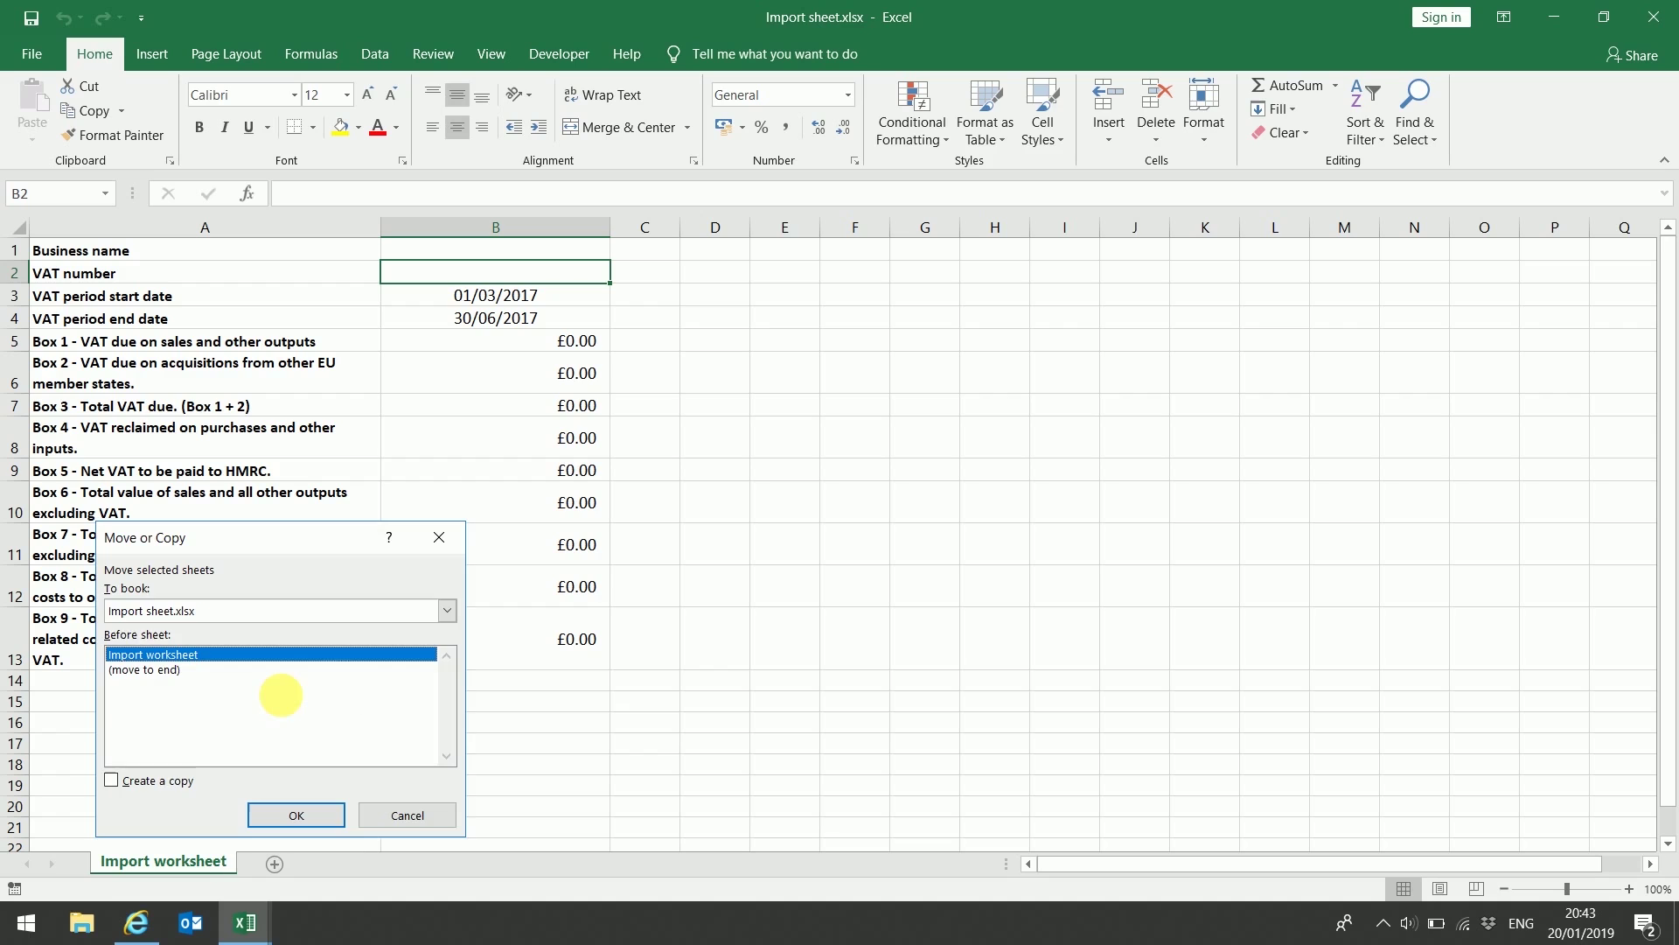
pyautogui.click(359, 610)
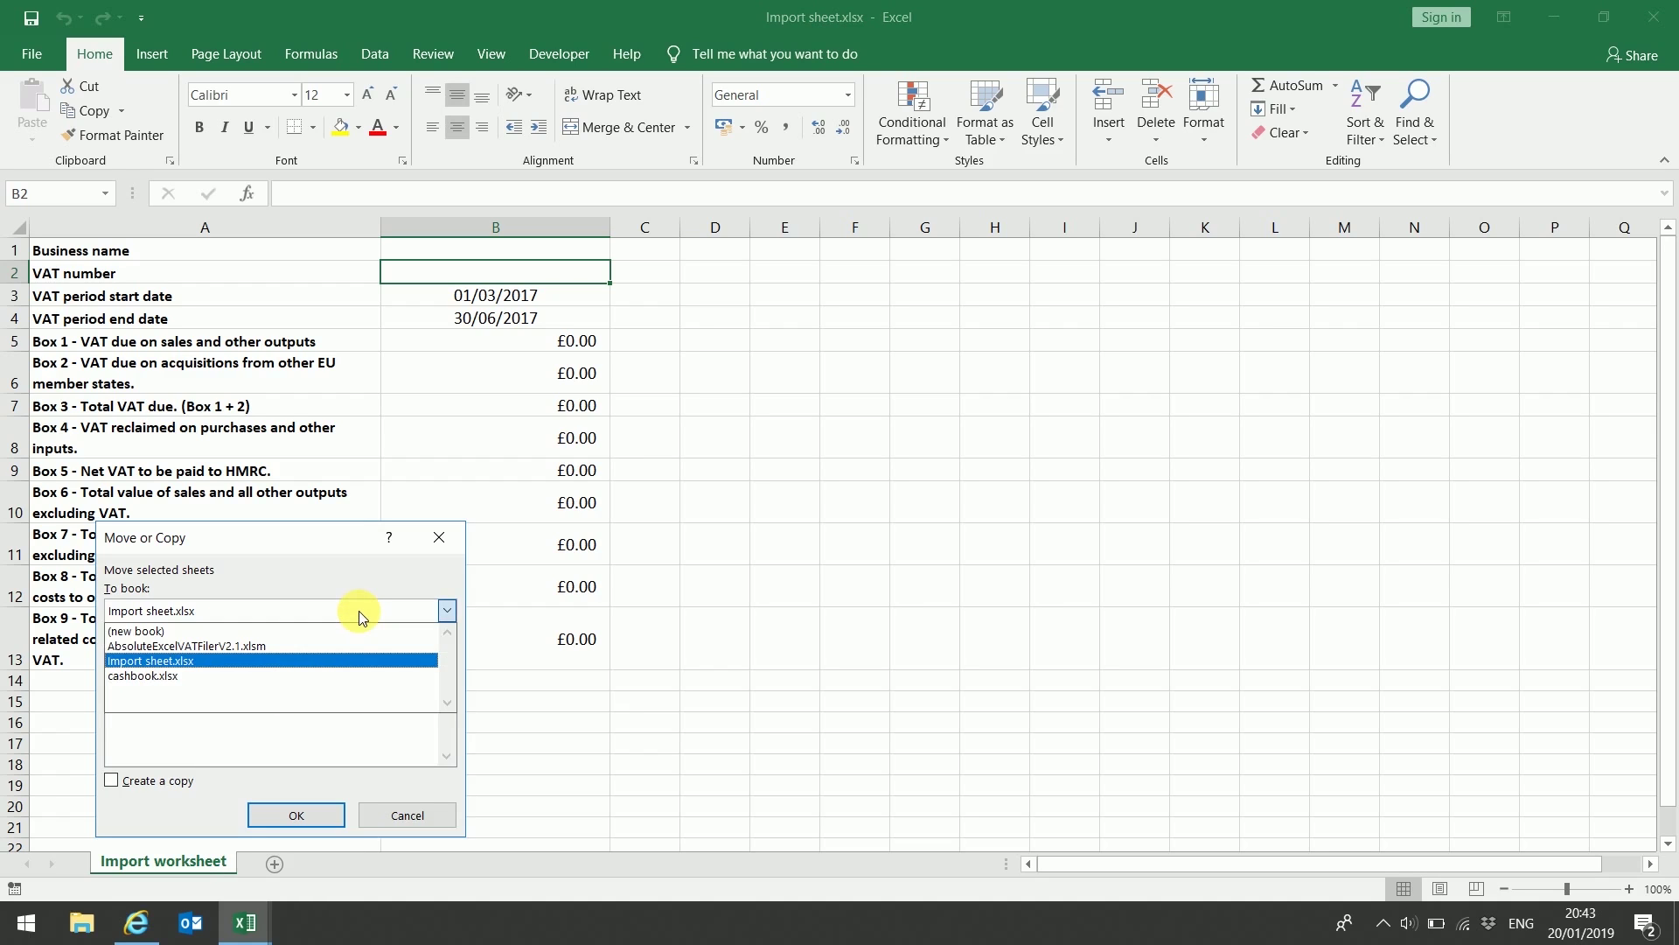
pyautogui.click(306, 676)
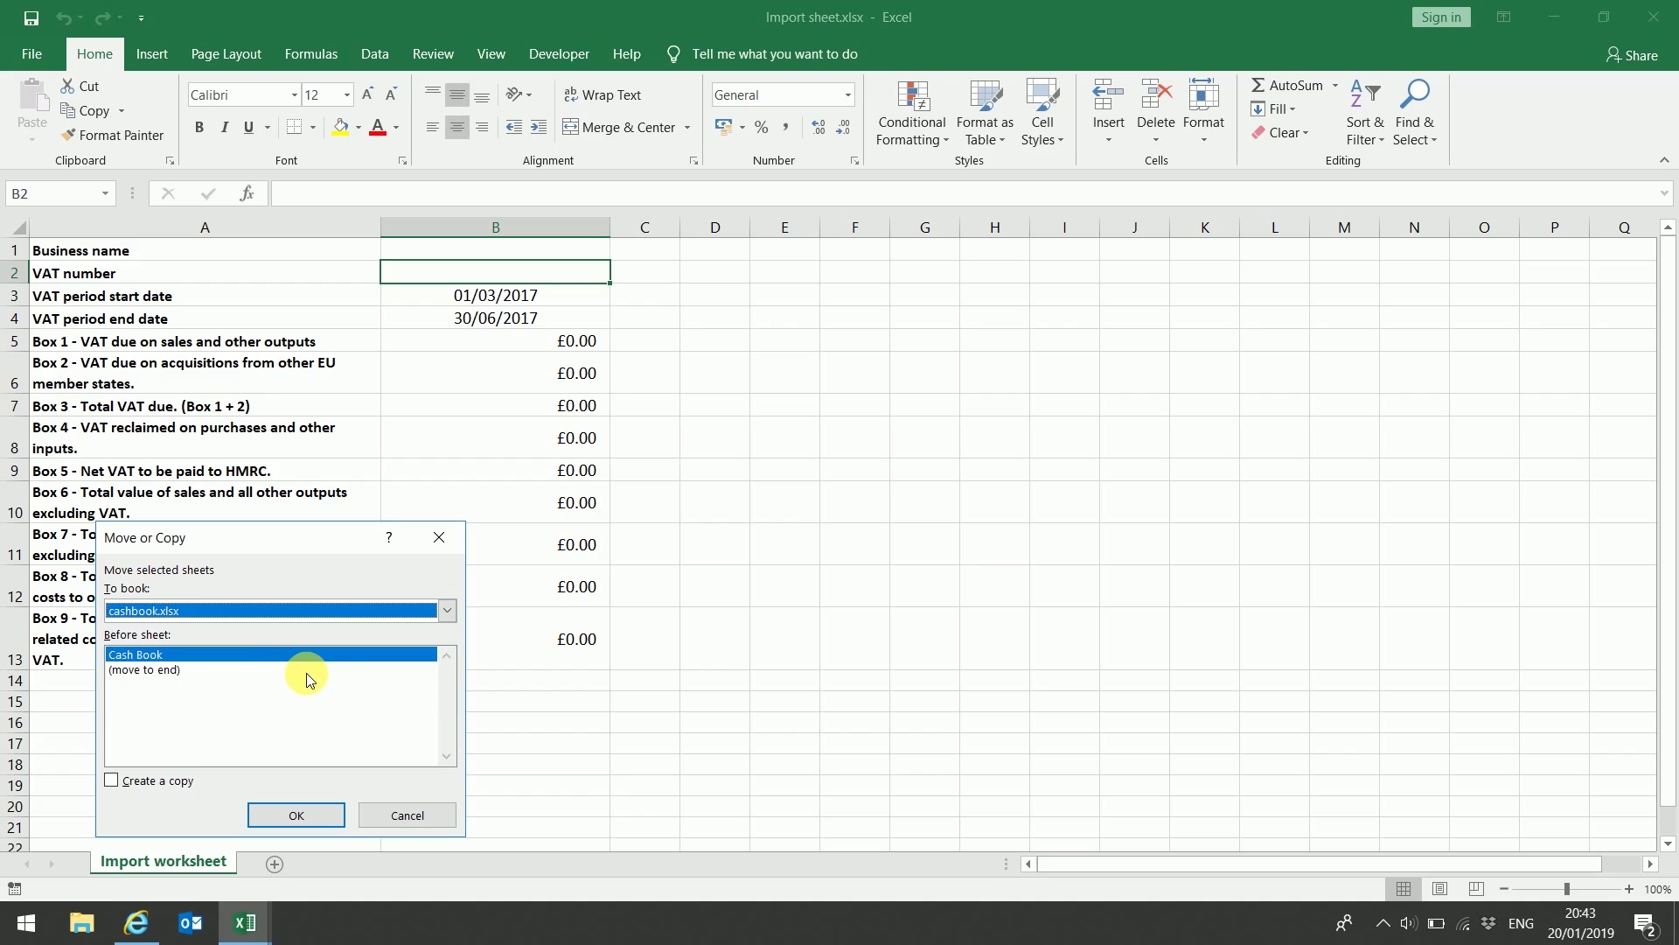
pyautogui.click(184, 670)
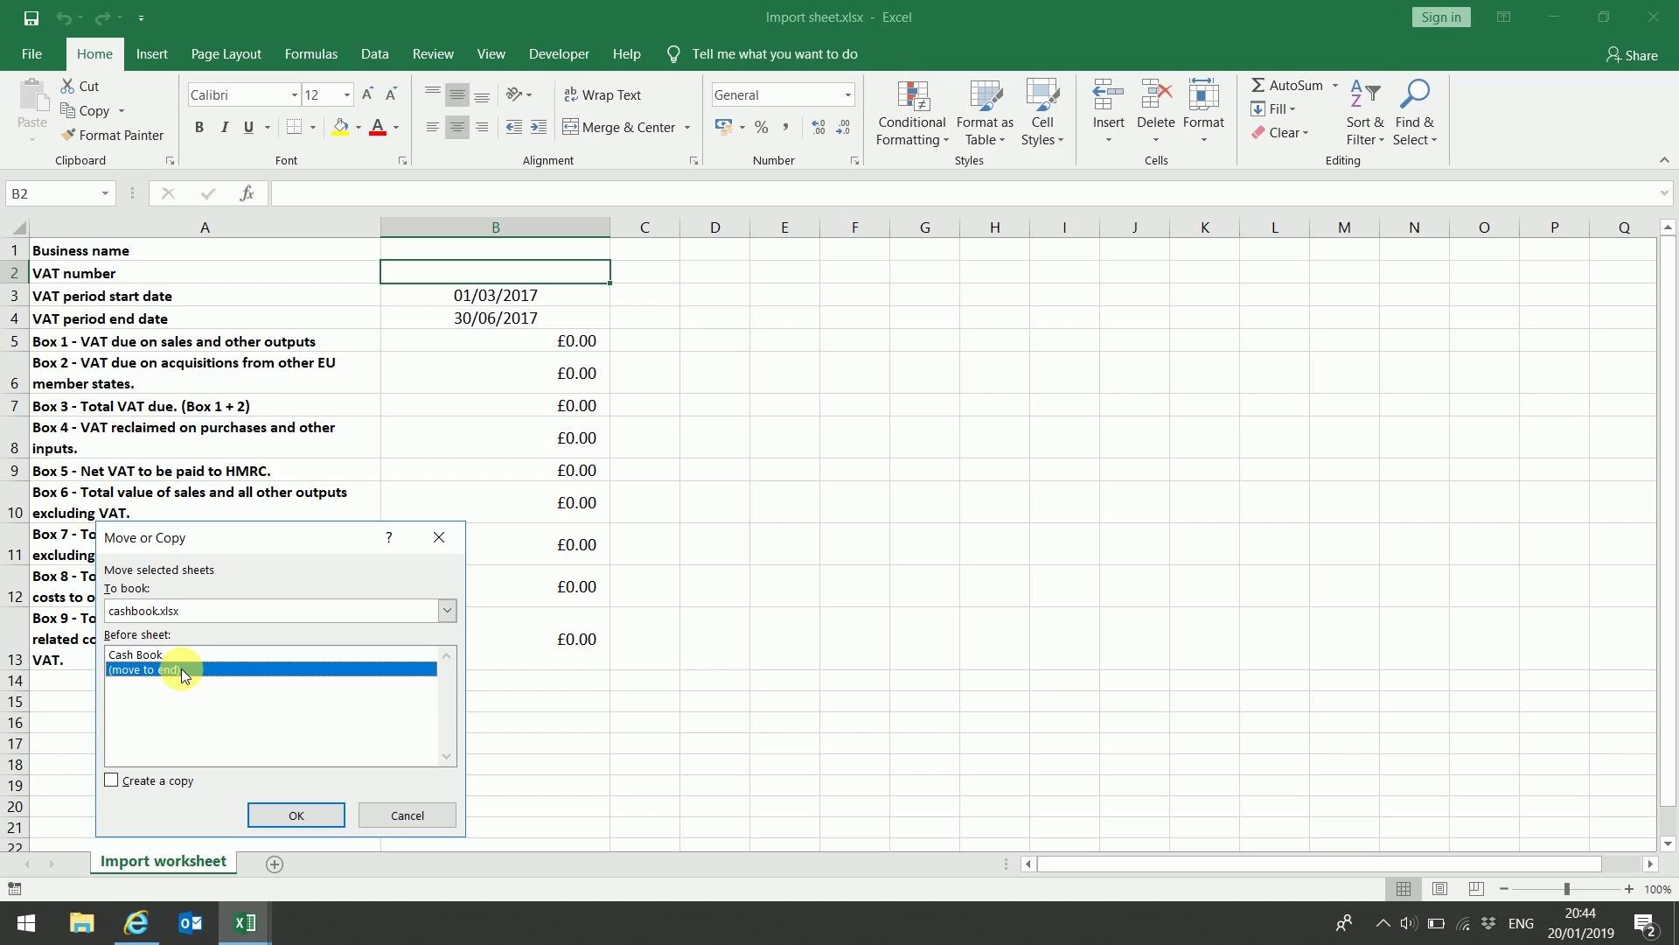
pyautogui.click(112, 782)
pyautogui.click(297, 815)
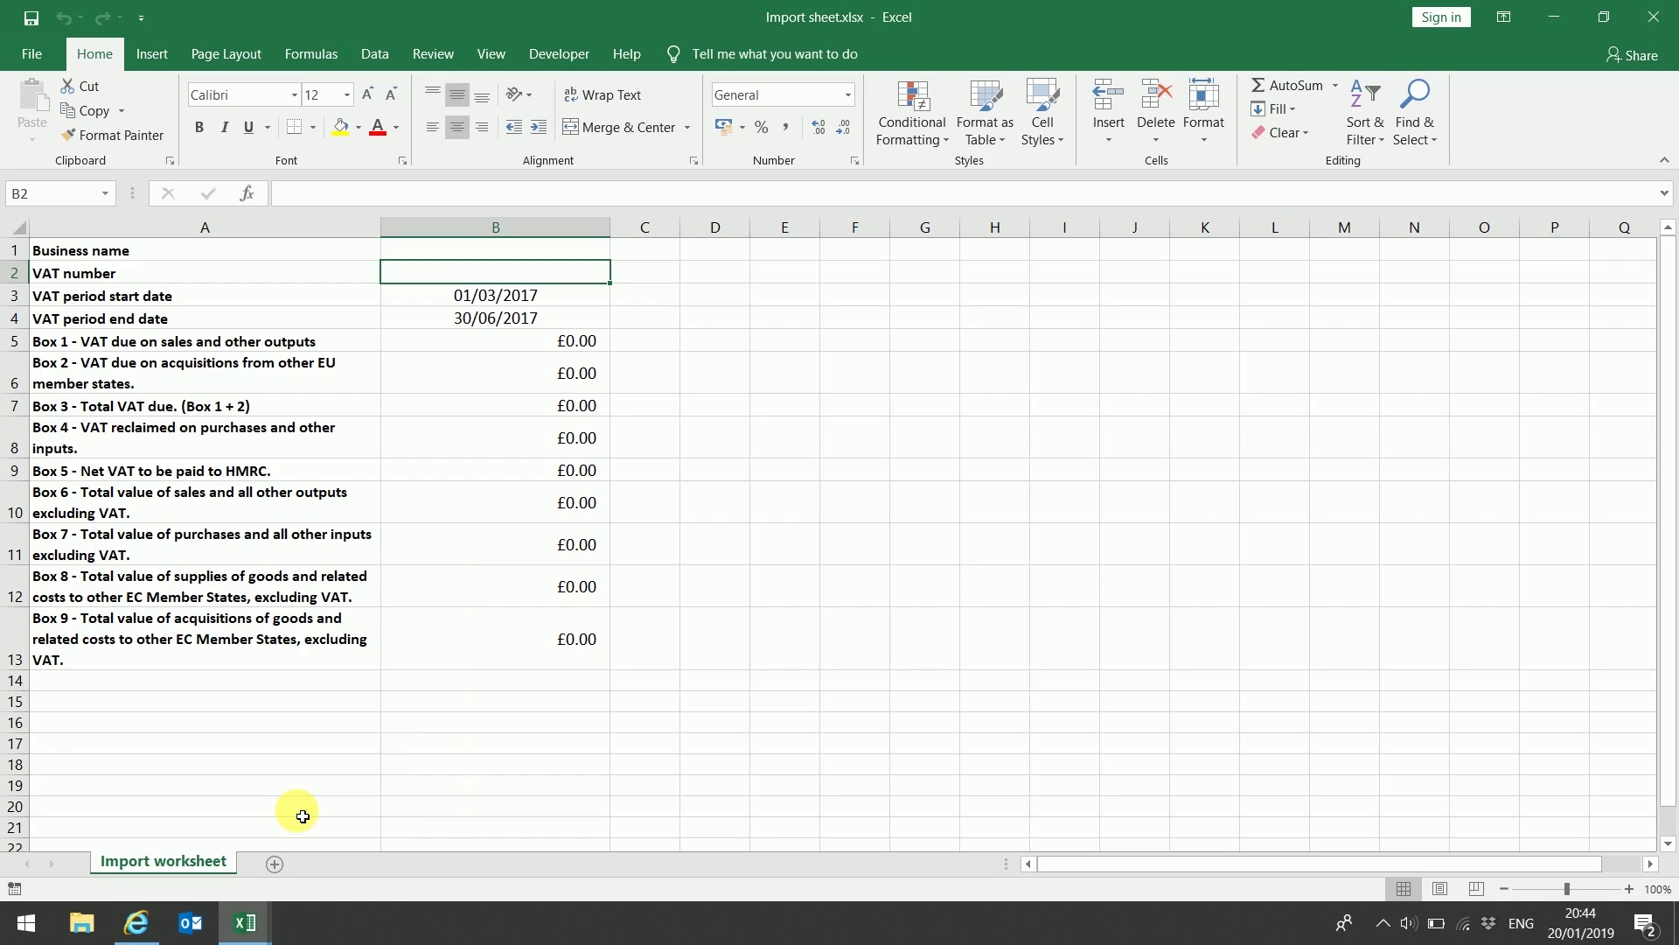
# Switch to cashbook.xlsx and link the business name, cell B1 of the Import worksheet, to cell B1 on the Cash Book sheet
pyautogui.click(249, 918)
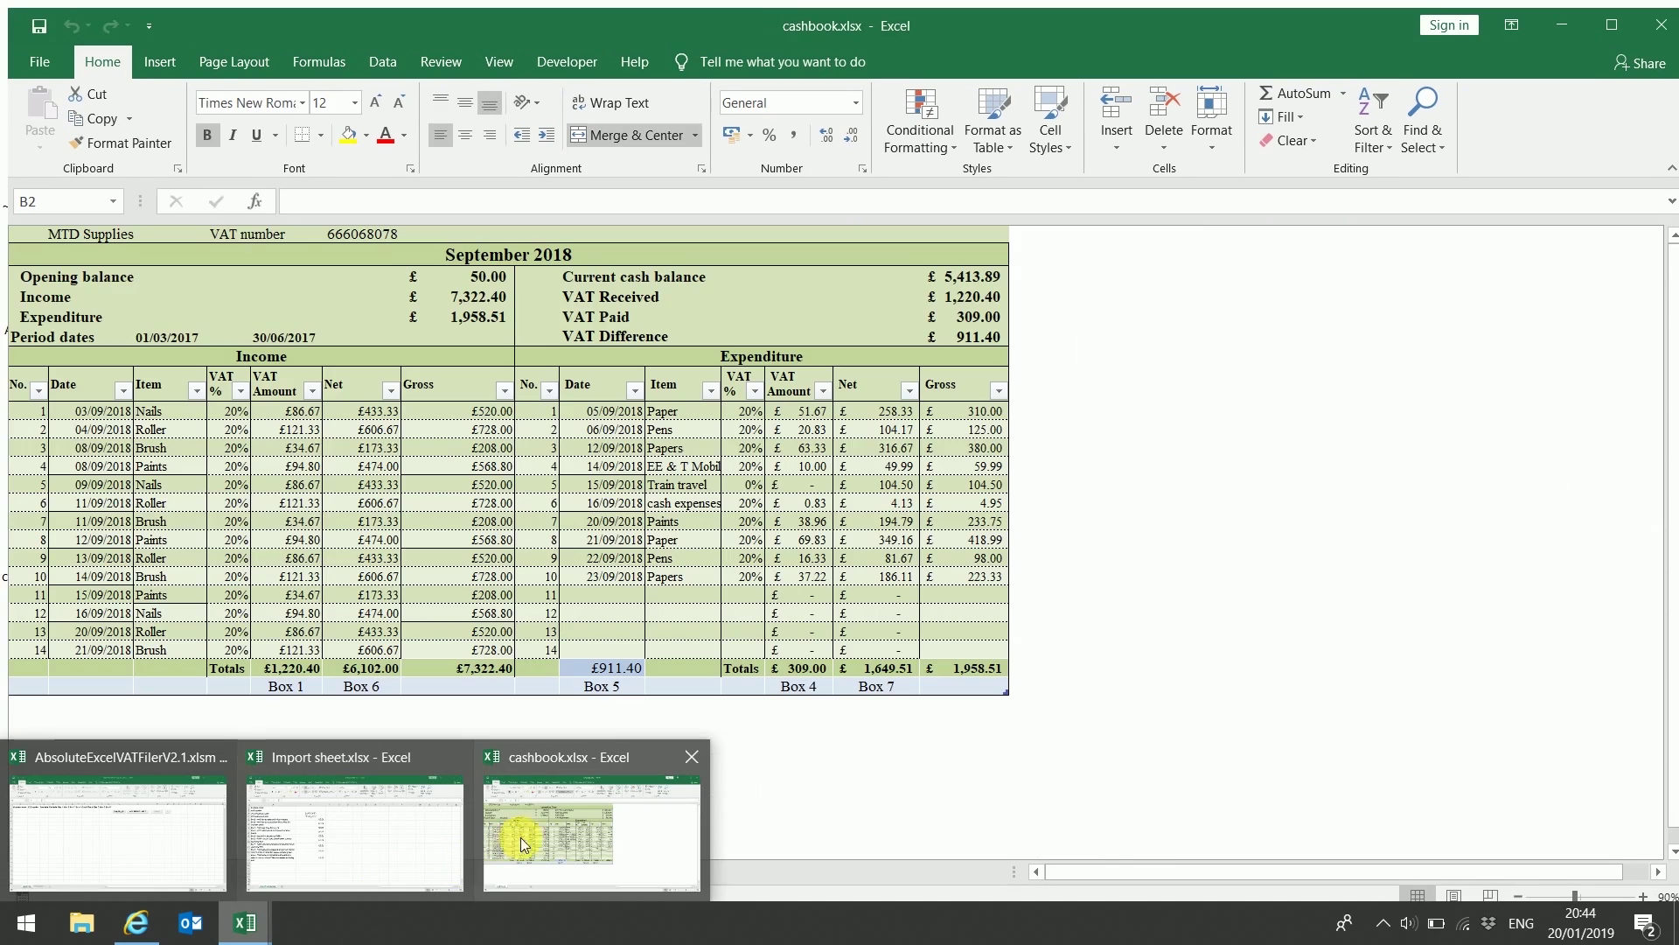
pyautogui.click(538, 831)
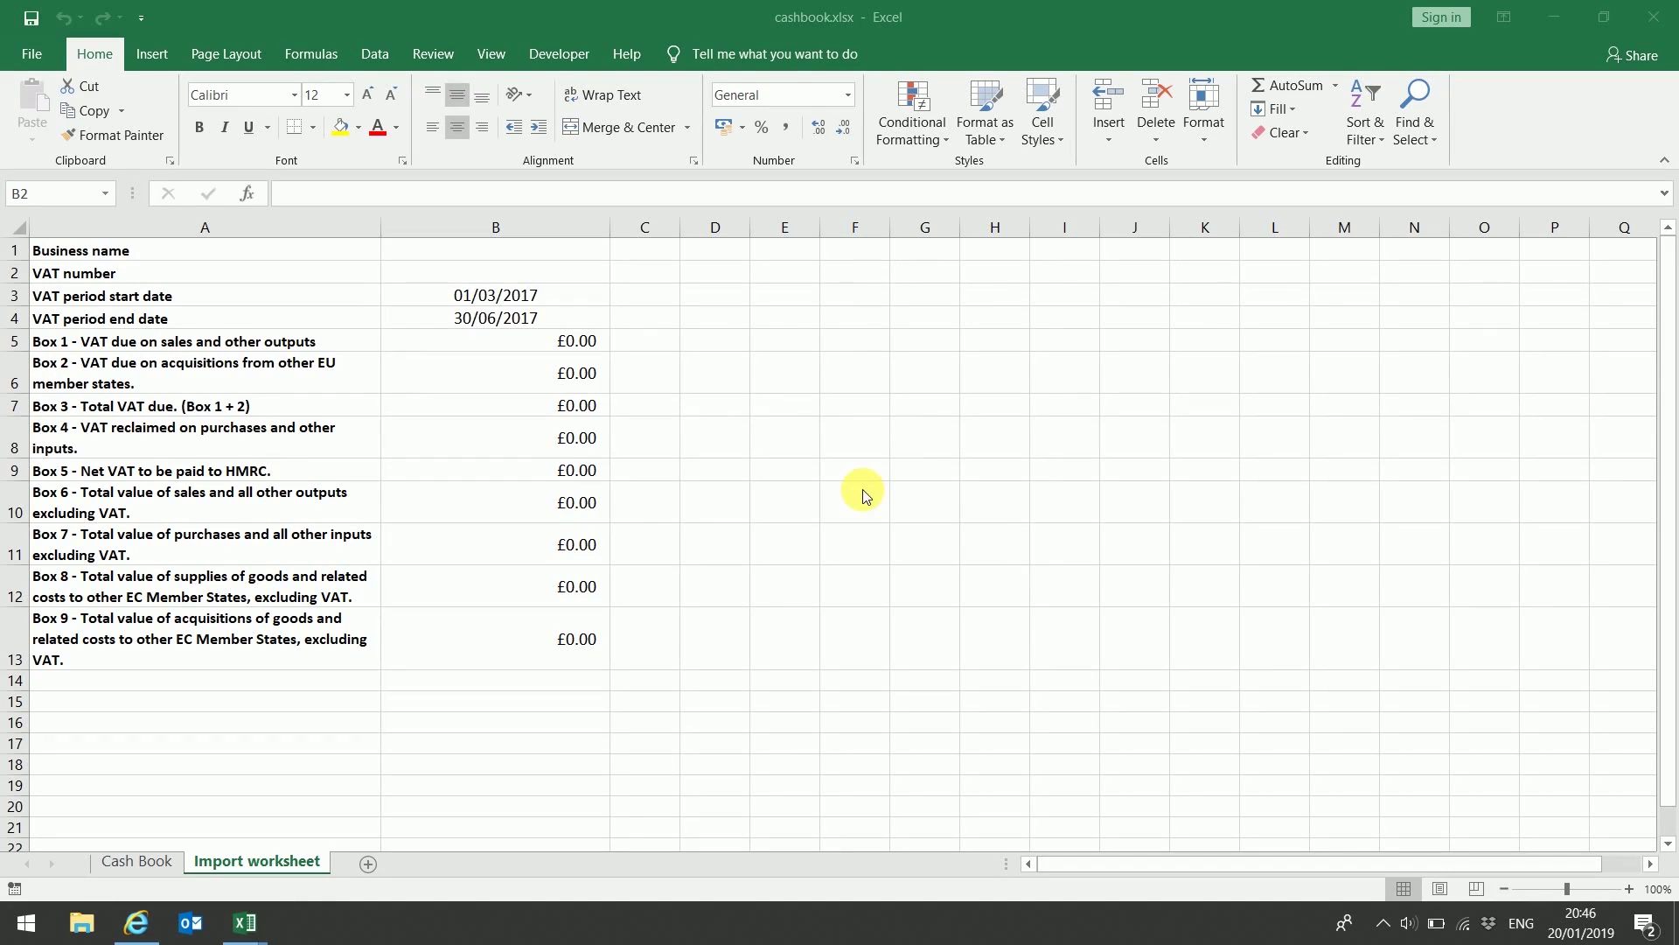
pyautogui.click(581, 252)
pyautogui.click(581, 249)
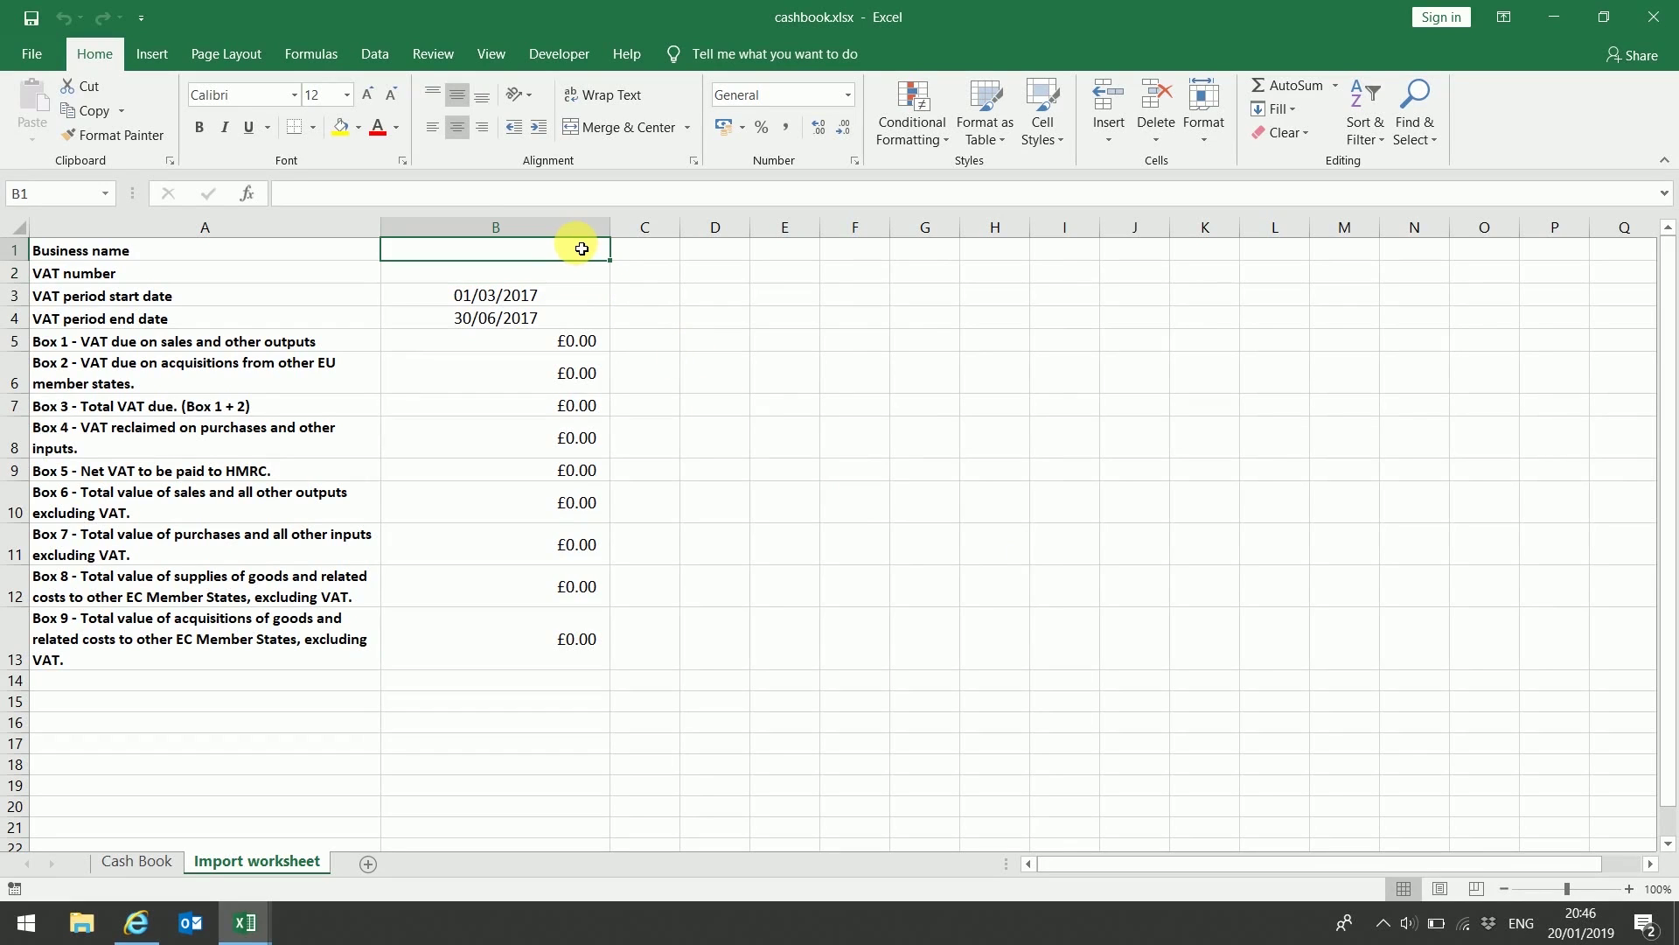
pyautogui.write('=')
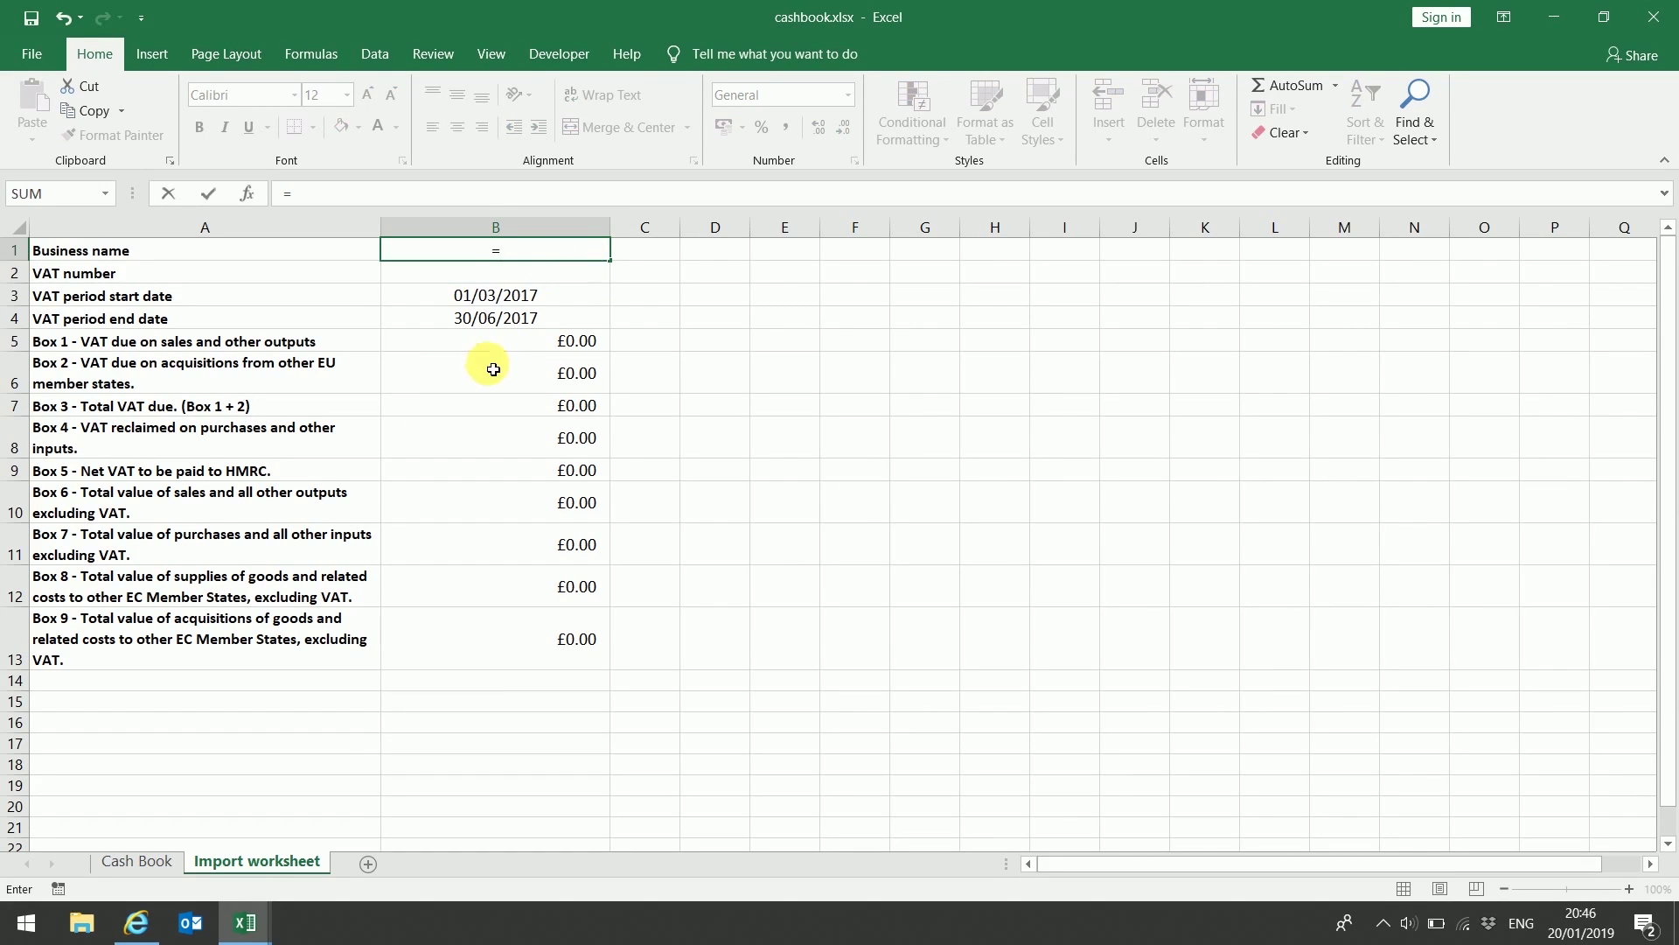
pyautogui.click(140, 862)
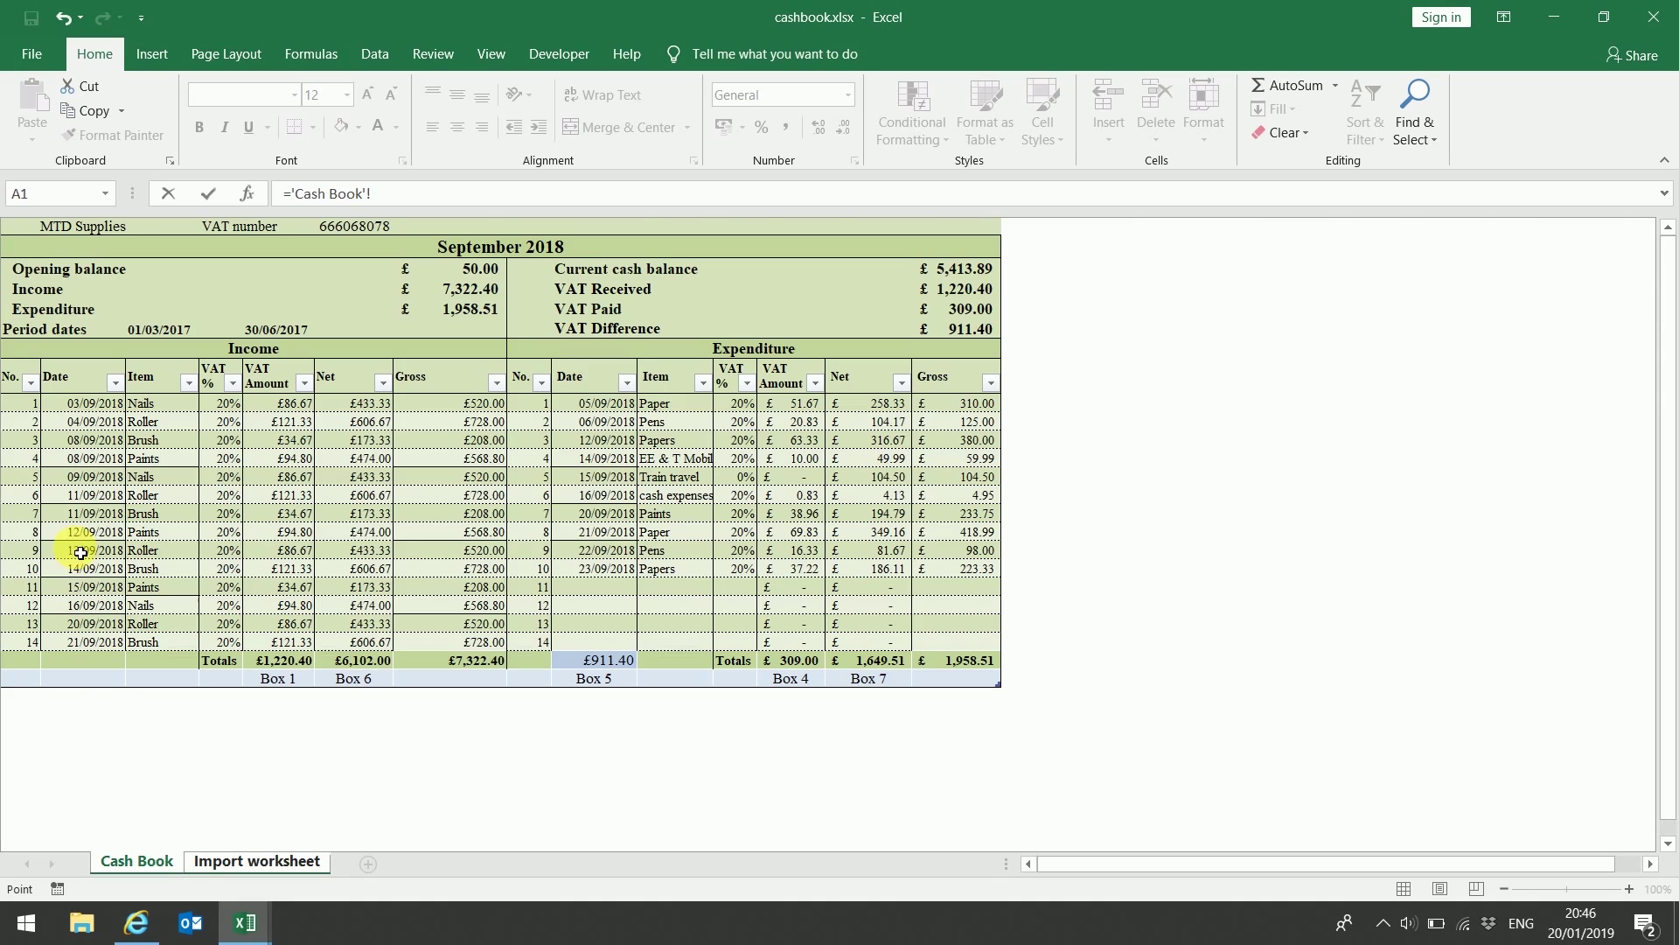
pyautogui.click(98, 229)
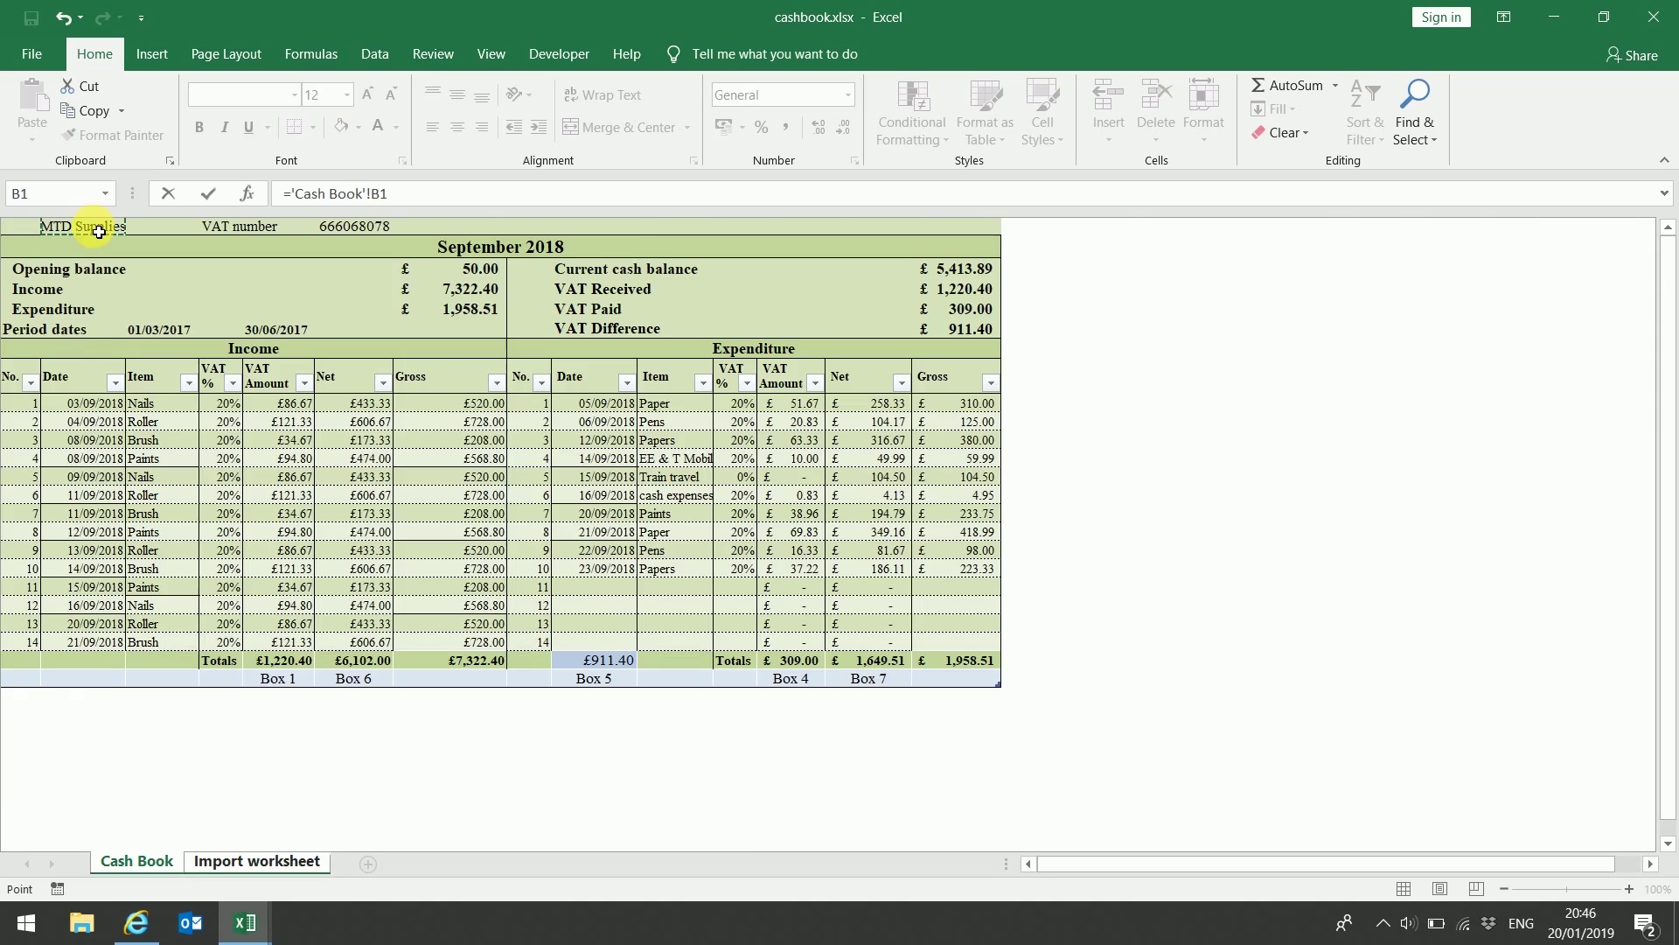
pyautogui.press('Return')
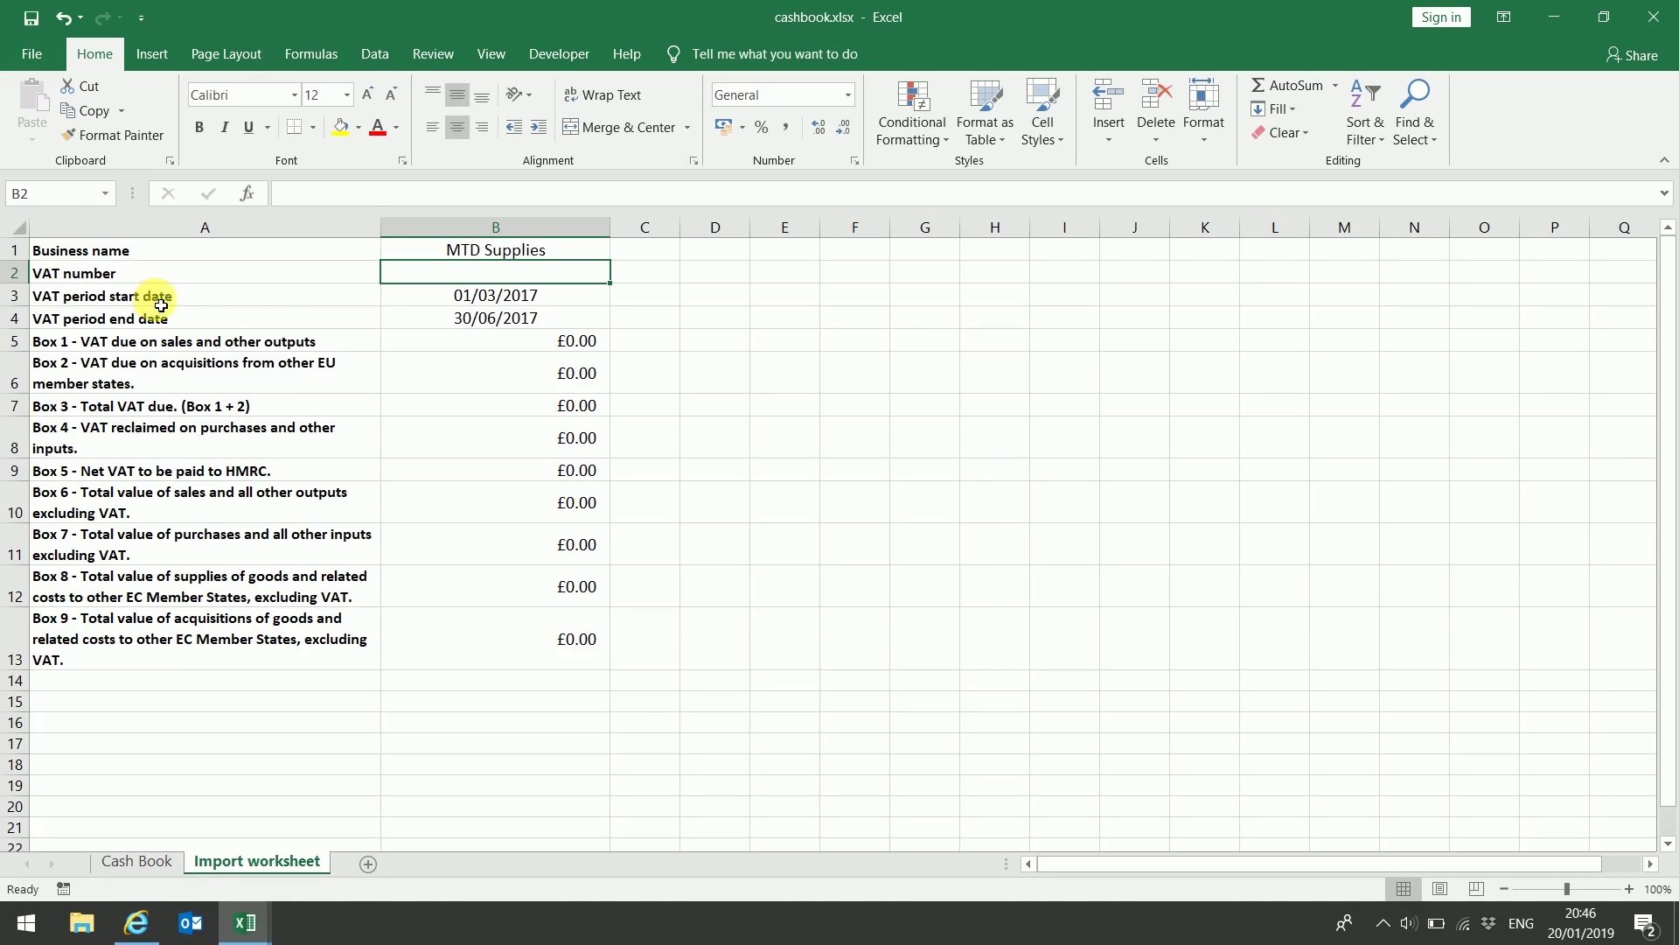
# Link the VAT number, cell B2 of the Import worksheet, to cell F1 on the Cash Book sheet
pyautogui.click(414, 281)
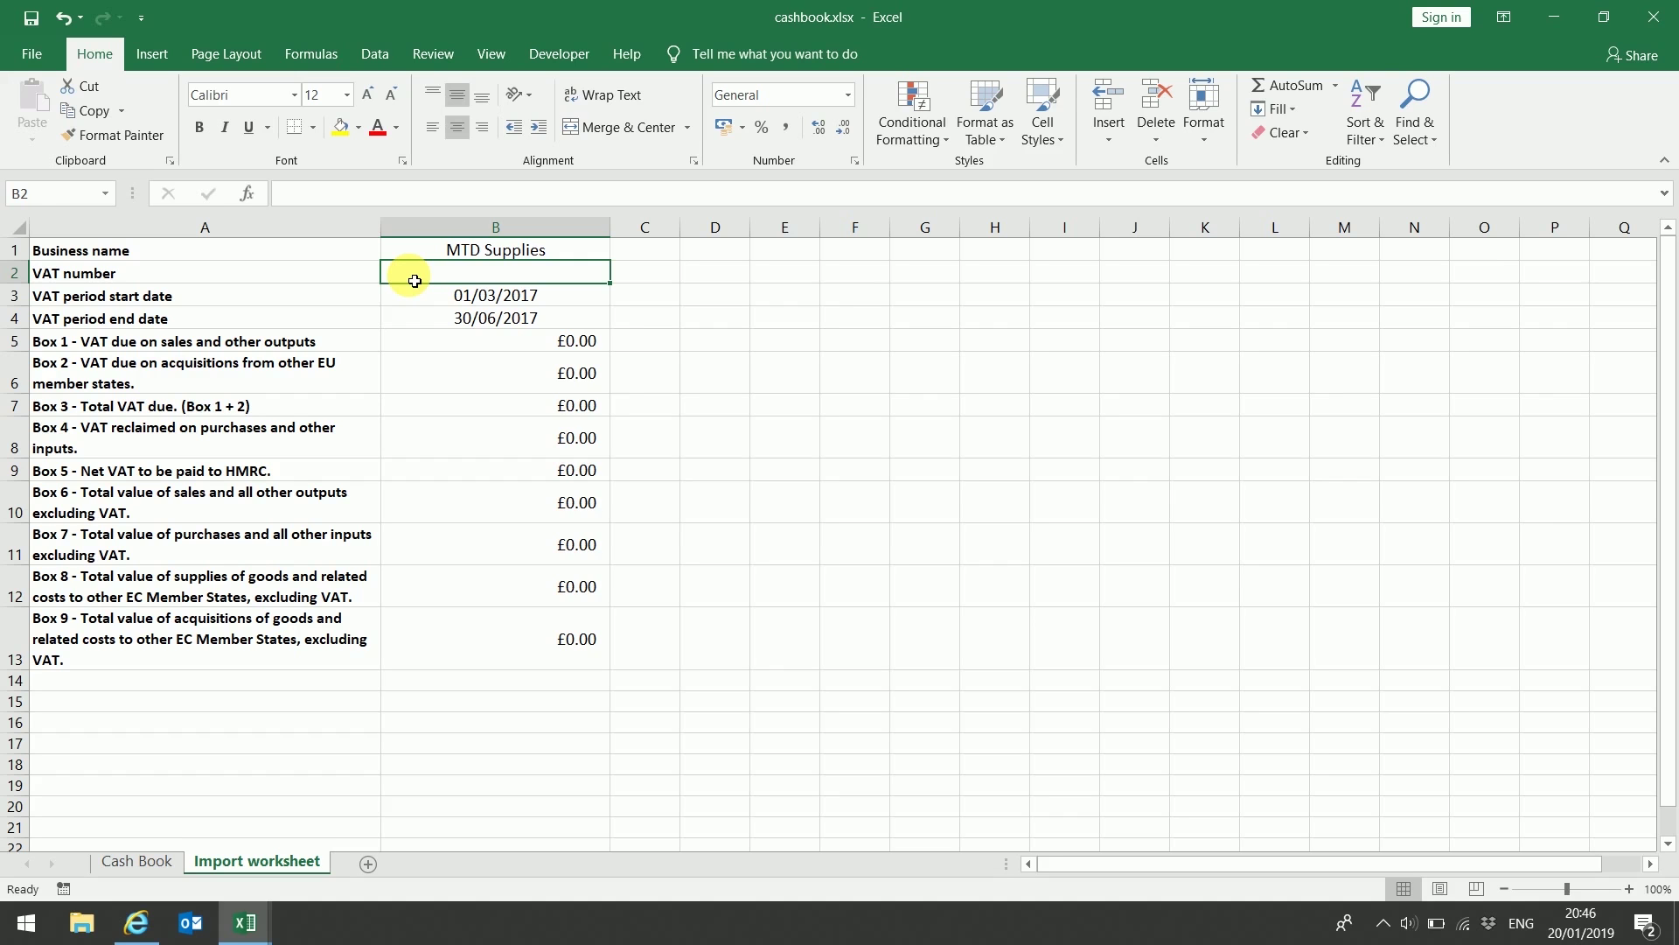
pyautogui.write('=')
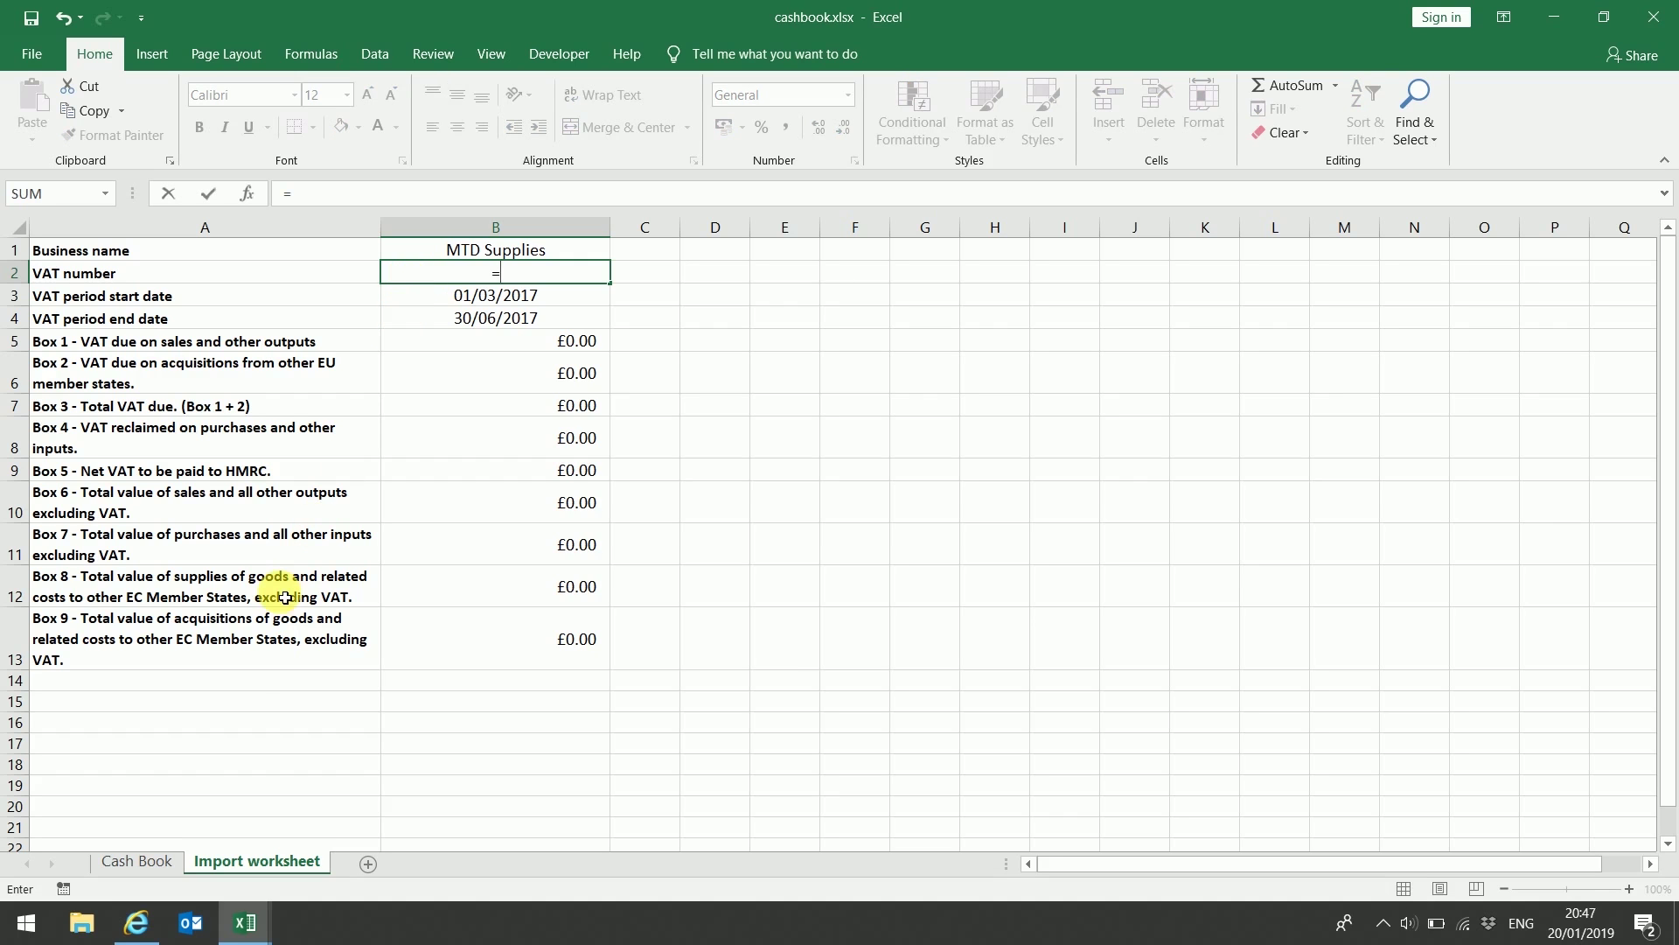
pyautogui.click(150, 859)
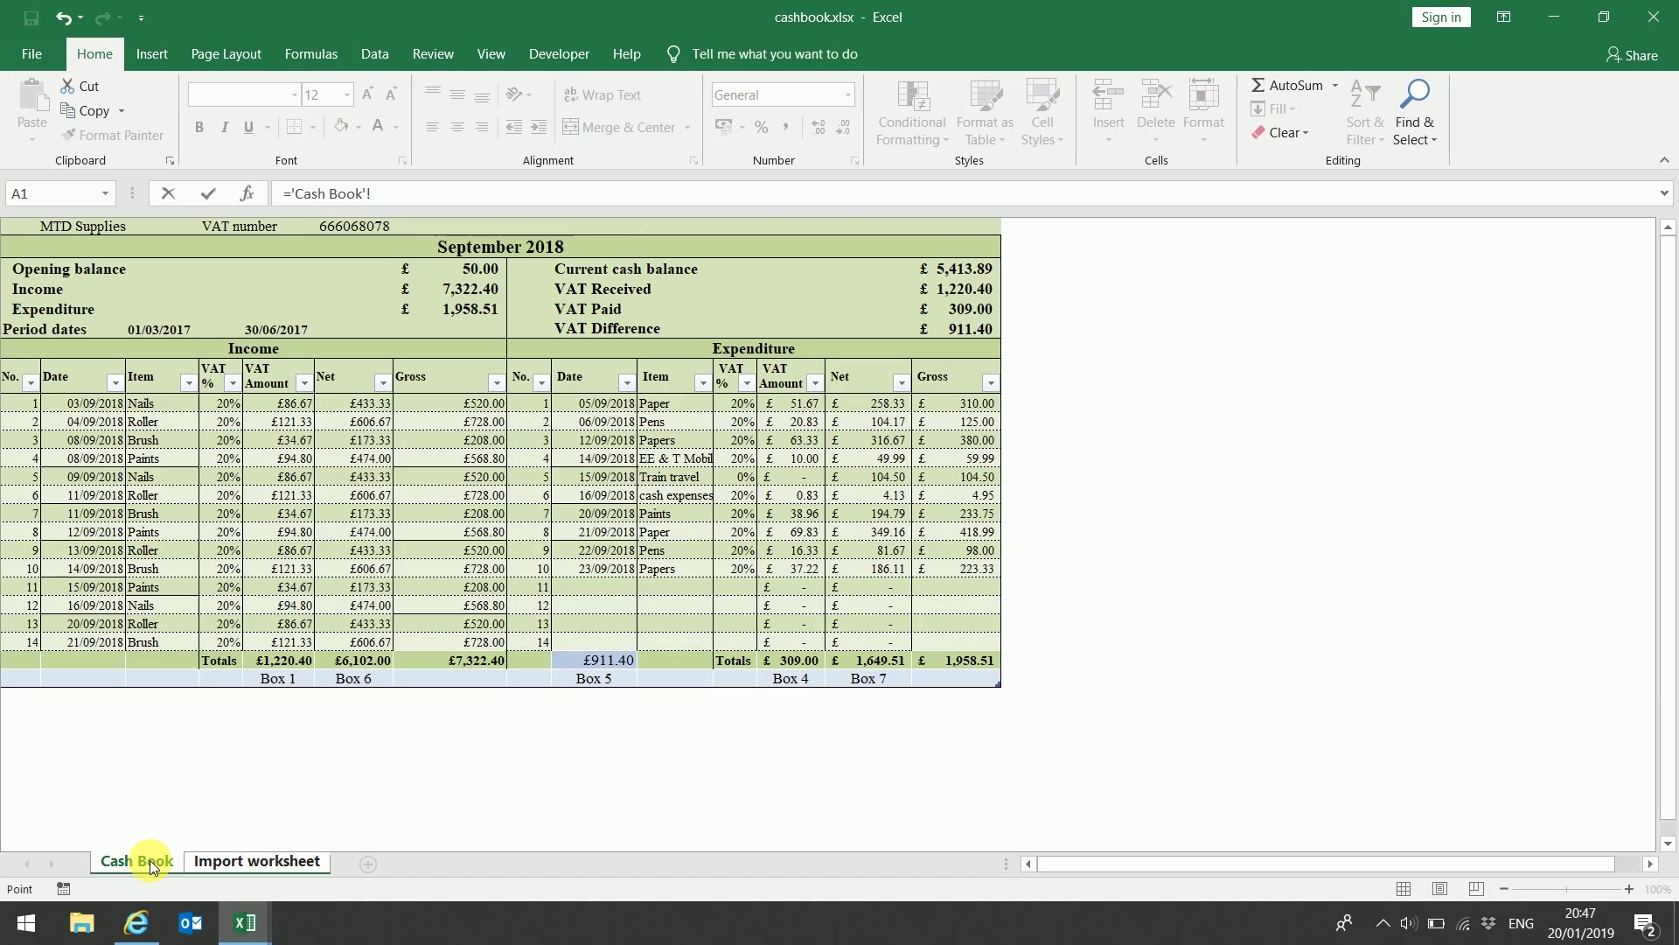
pyautogui.click(376, 232)
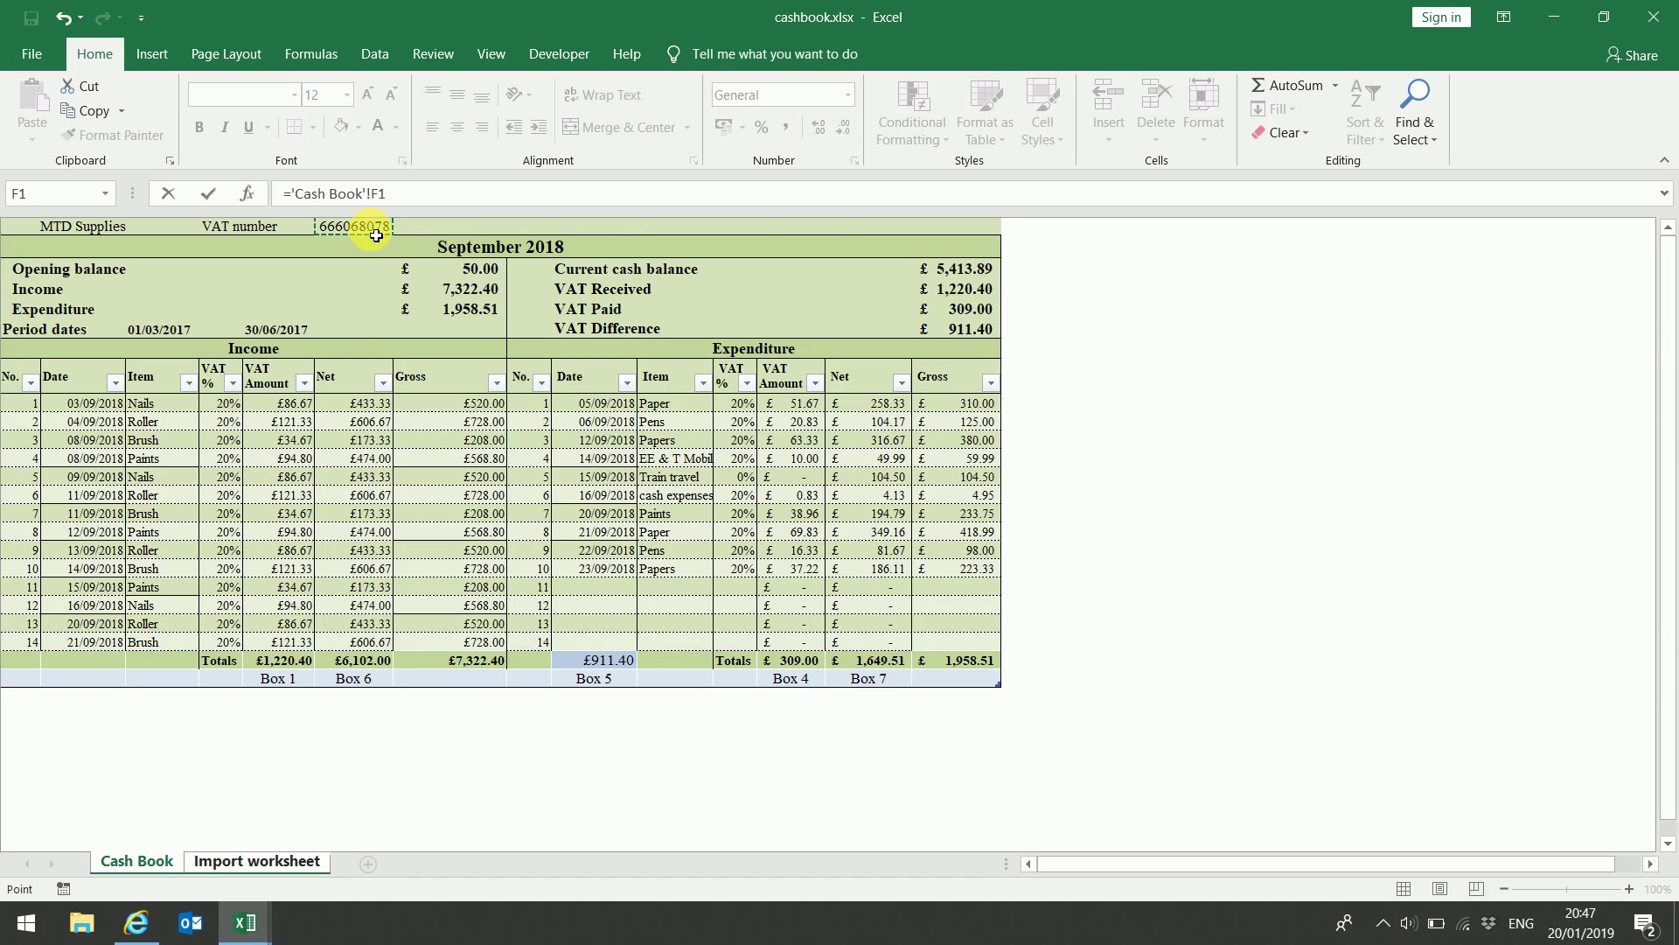
pyautogui.press('Return')
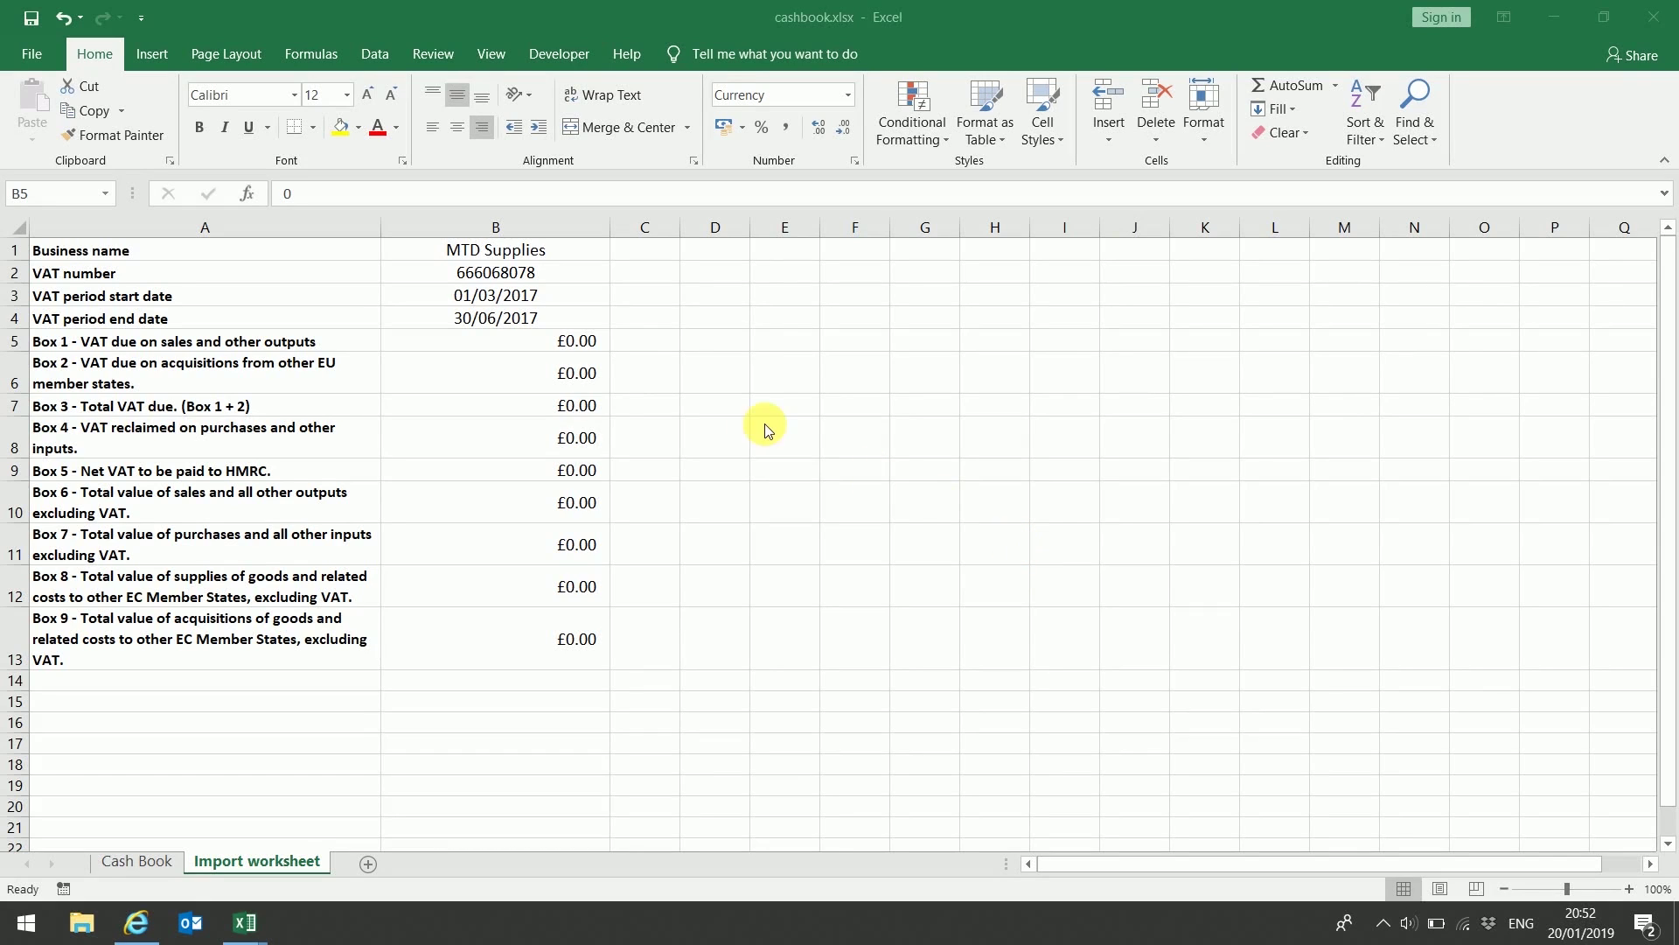
# Link the Box 1 amount, cell B5 of the Import worksheet, to the income VAT total in Cash Book cell E30
pyautogui.click(557, 341)
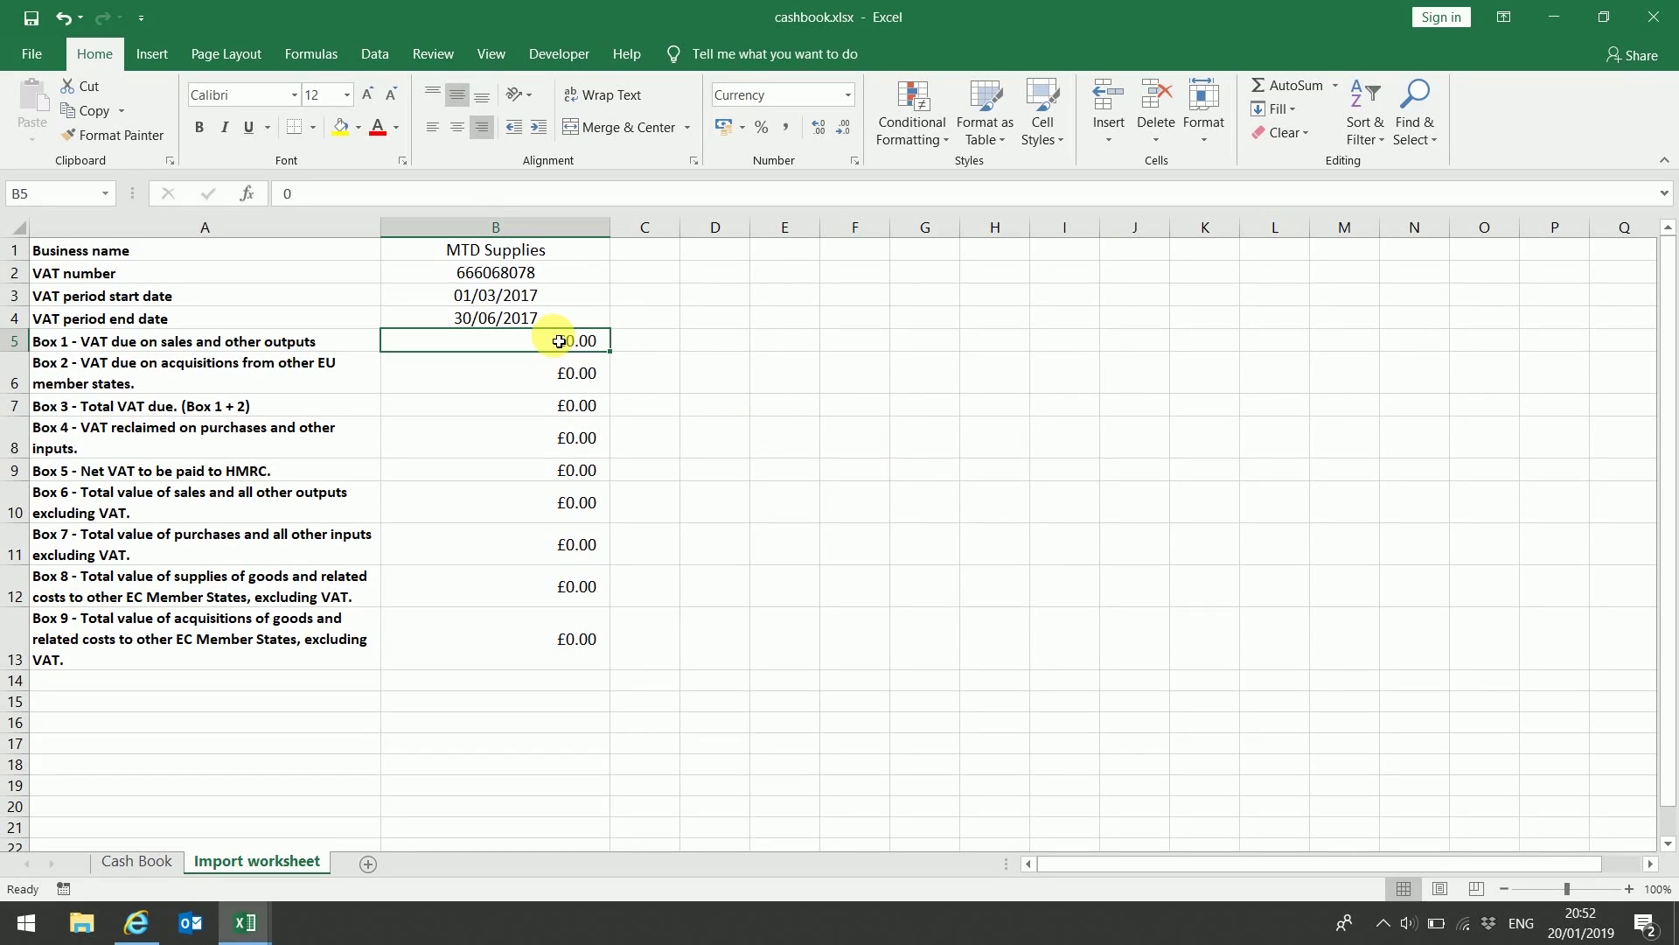
pyautogui.write('=')
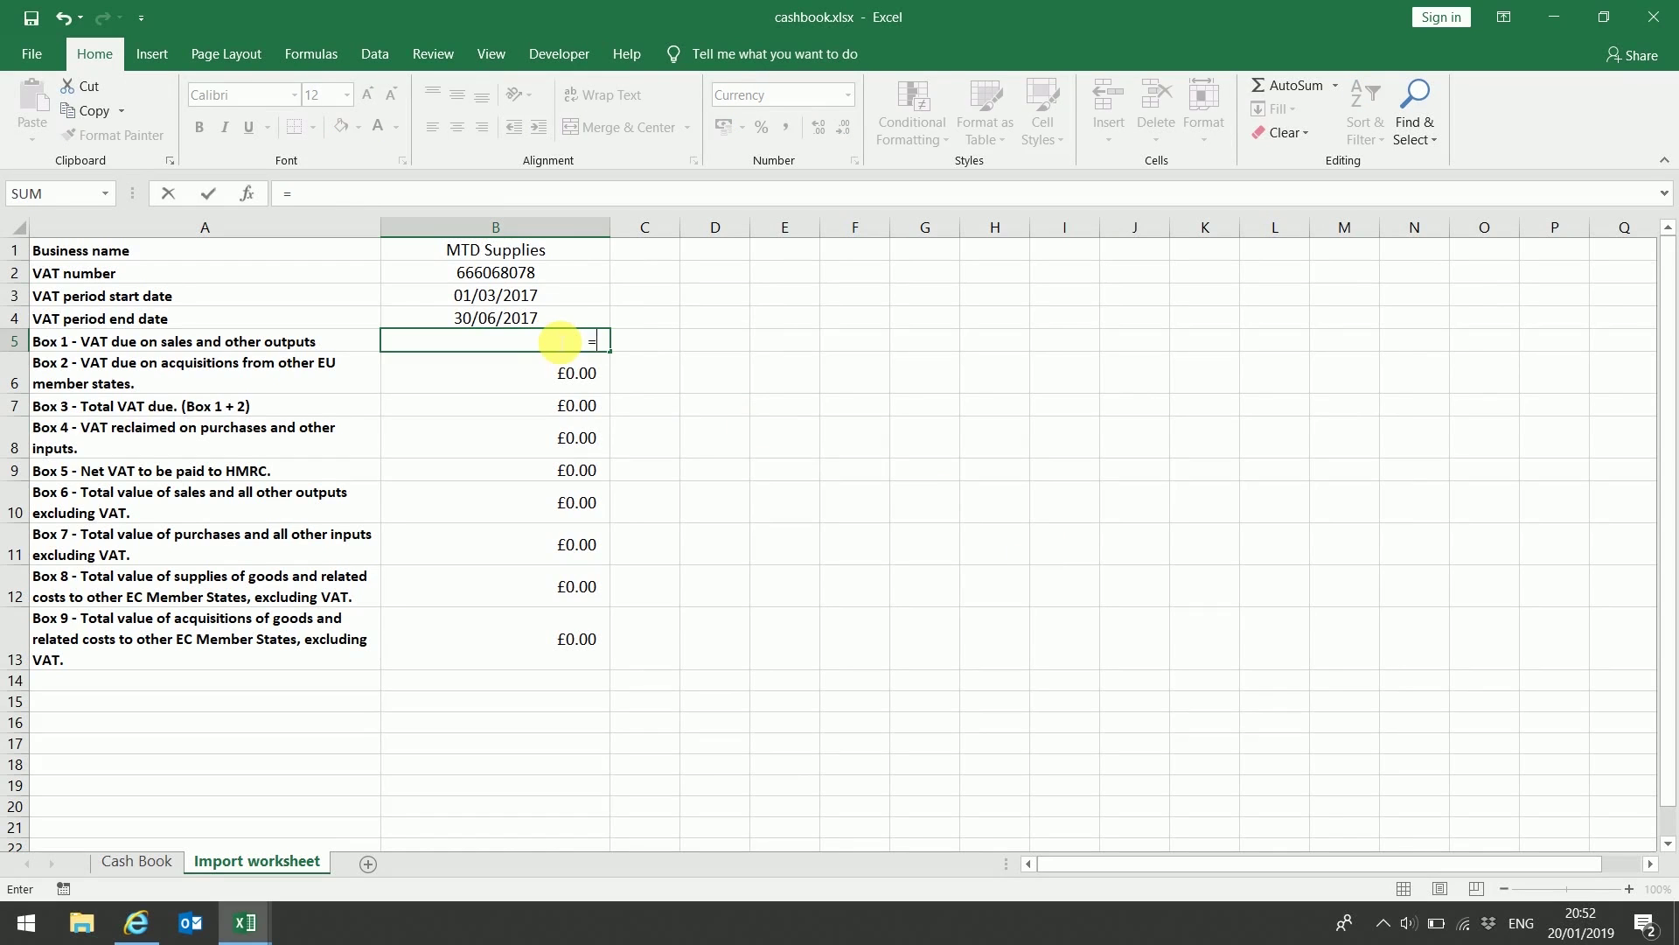
pyautogui.click(151, 868)
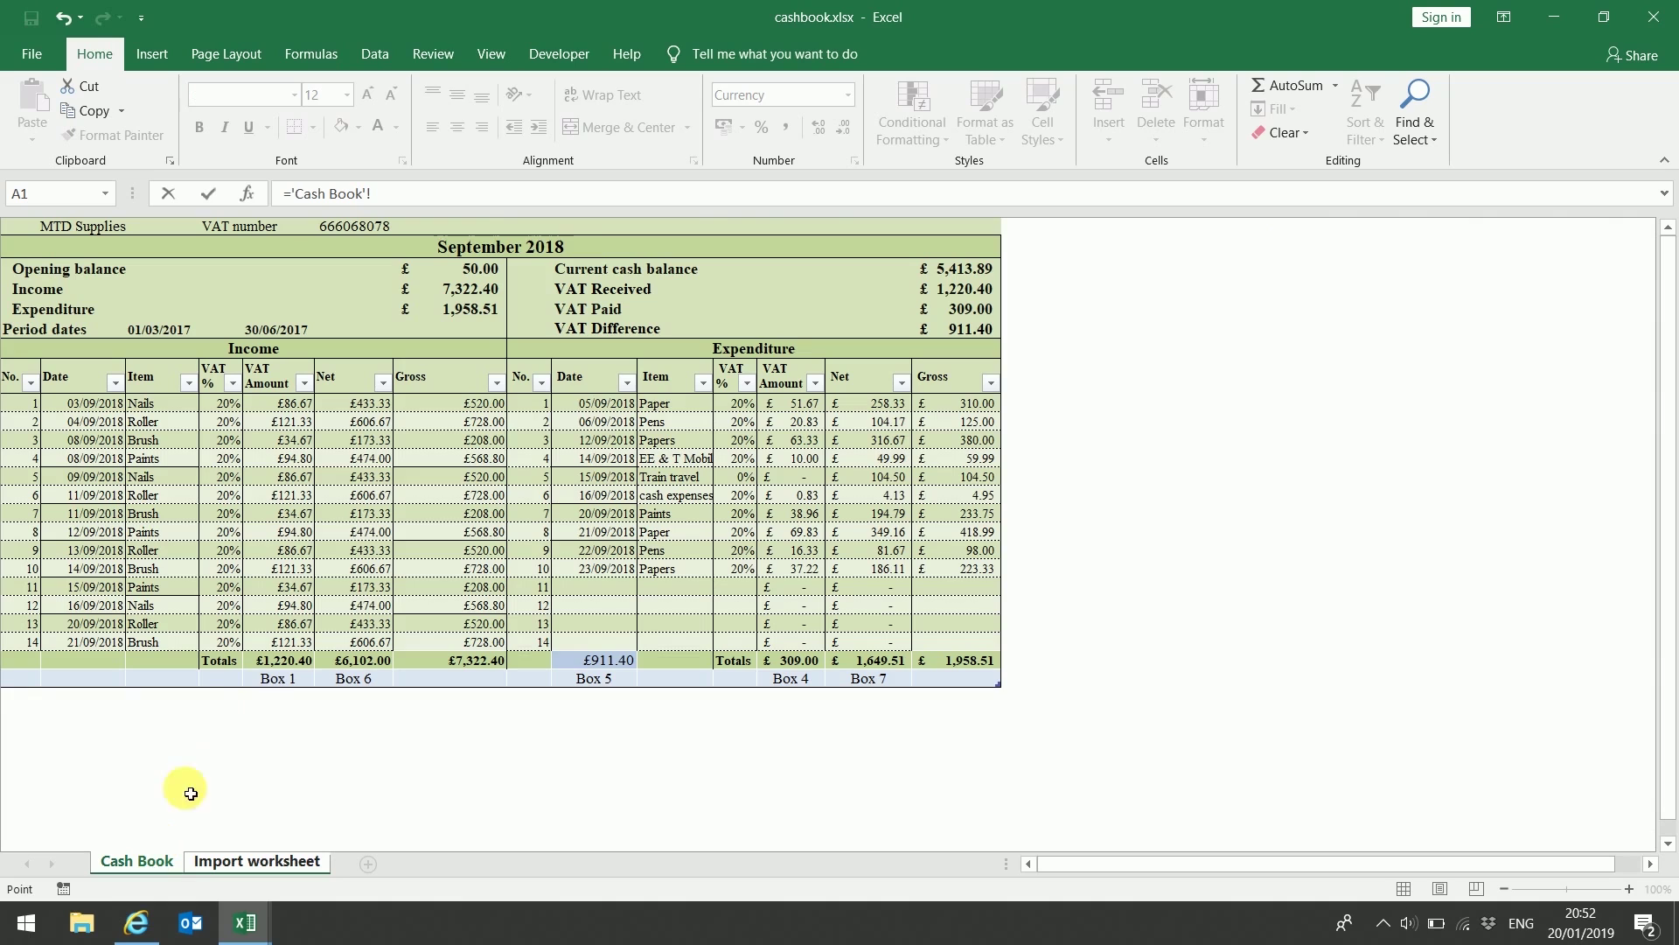
pyautogui.click(278, 663)
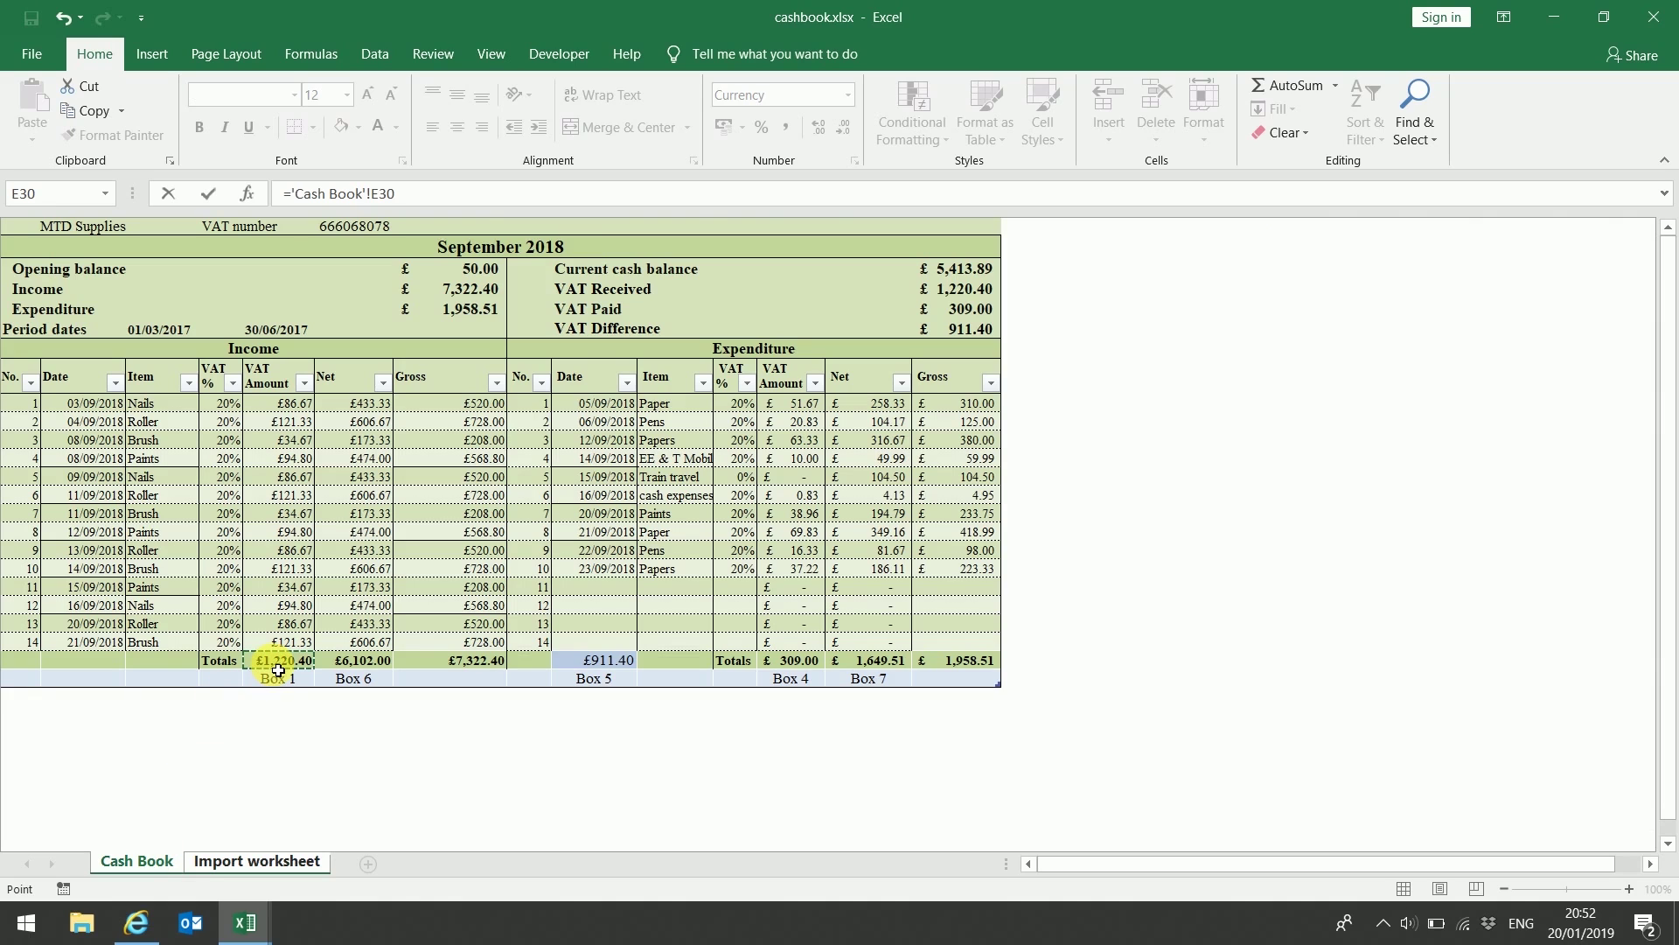
pyautogui.press('Return')
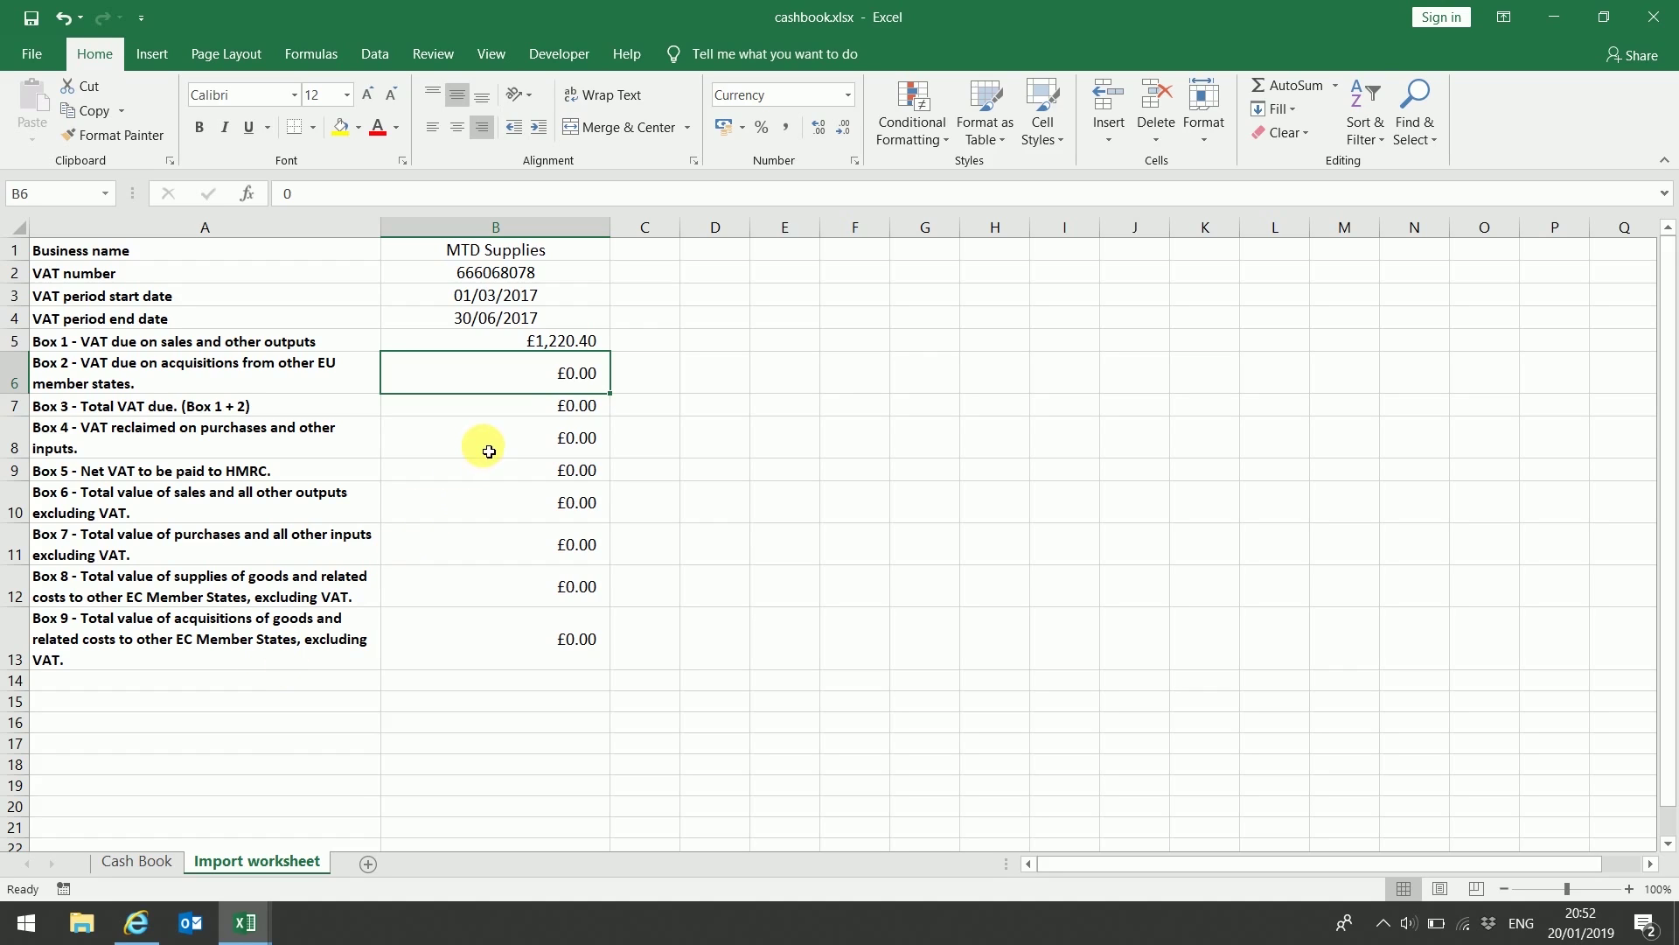
# Link the Box 3 total VAT due, cell B7, to the income VAT total in Cash Book cell E30
pyautogui.click(517, 418)
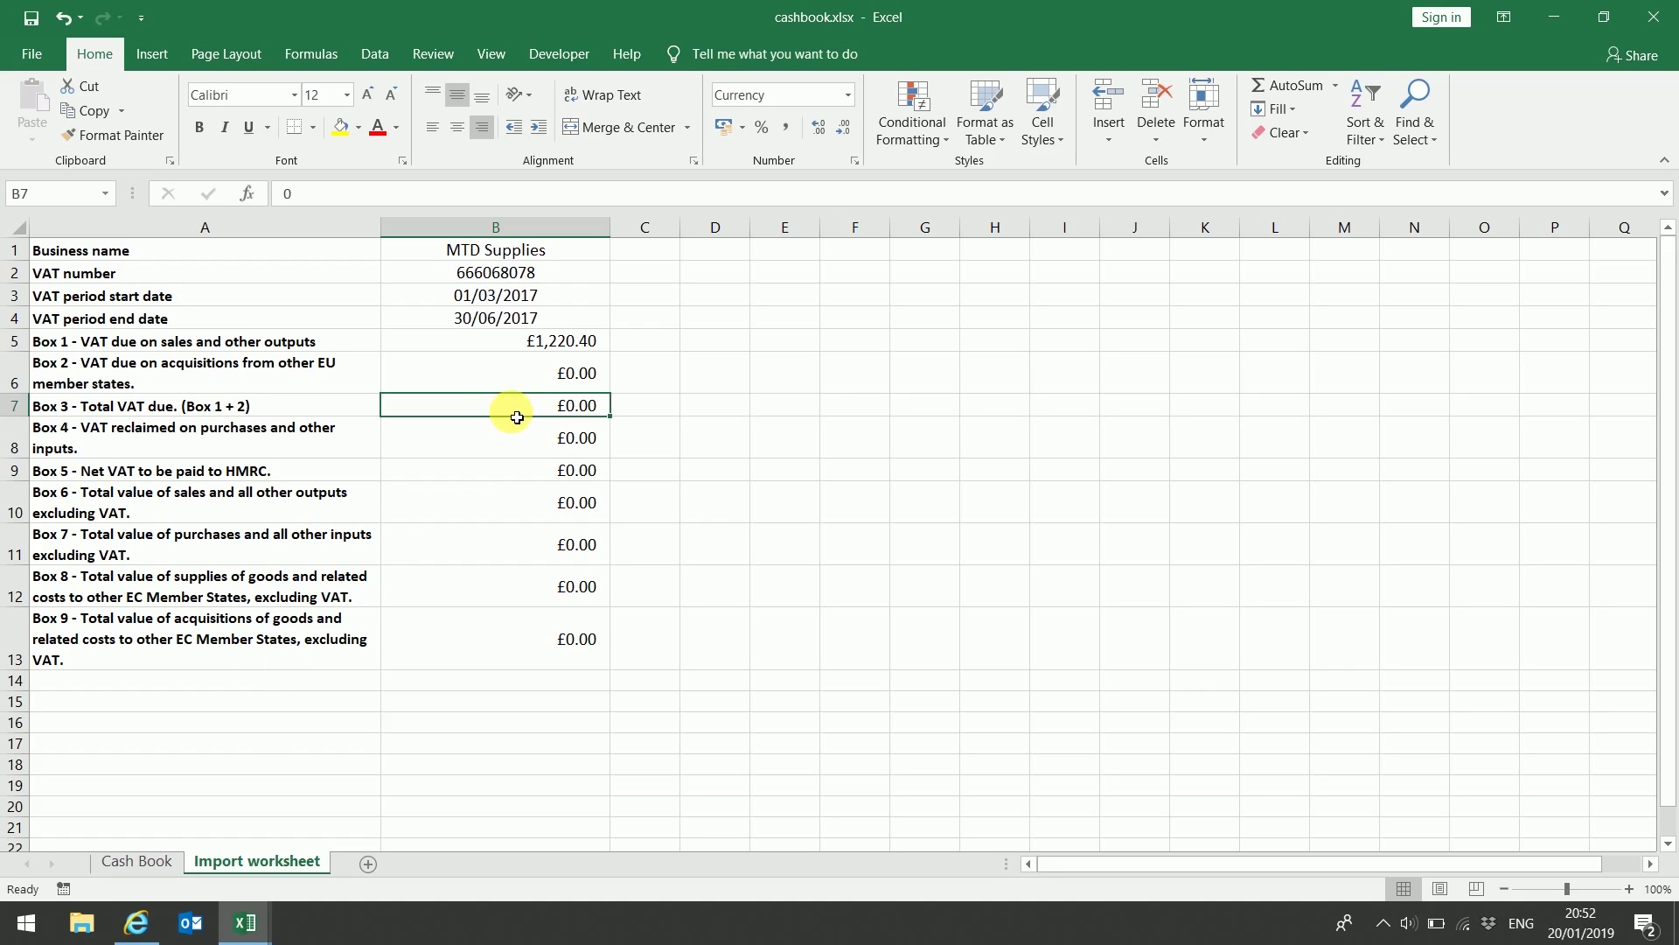
pyautogui.write('=')
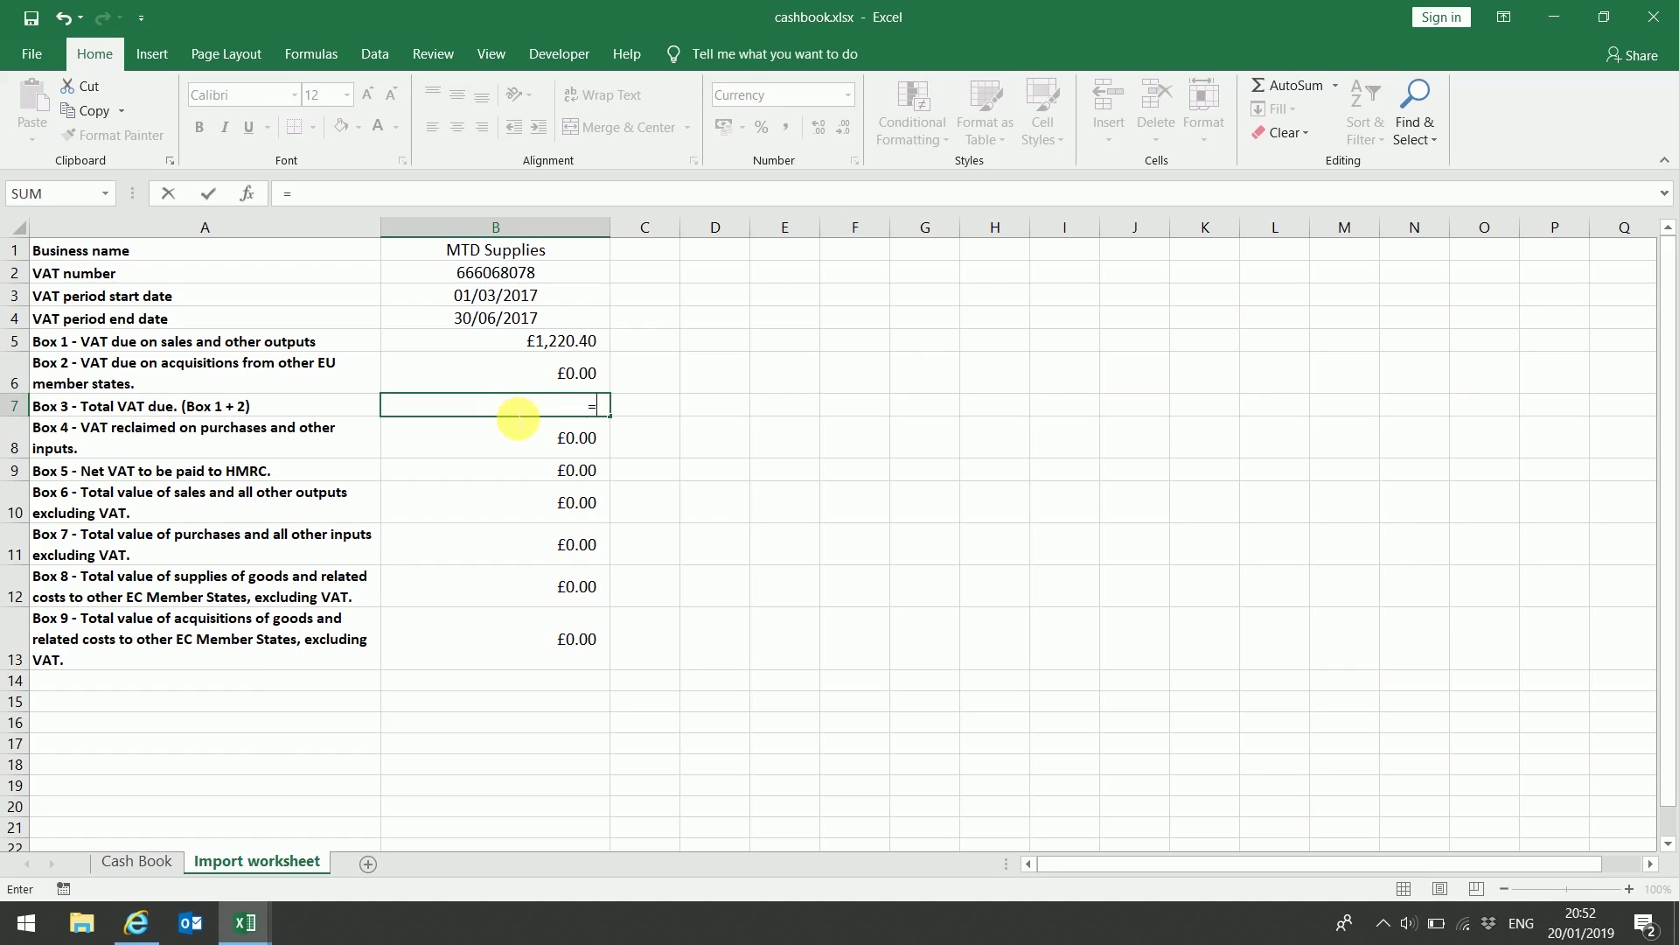
pyautogui.click(148, 862)
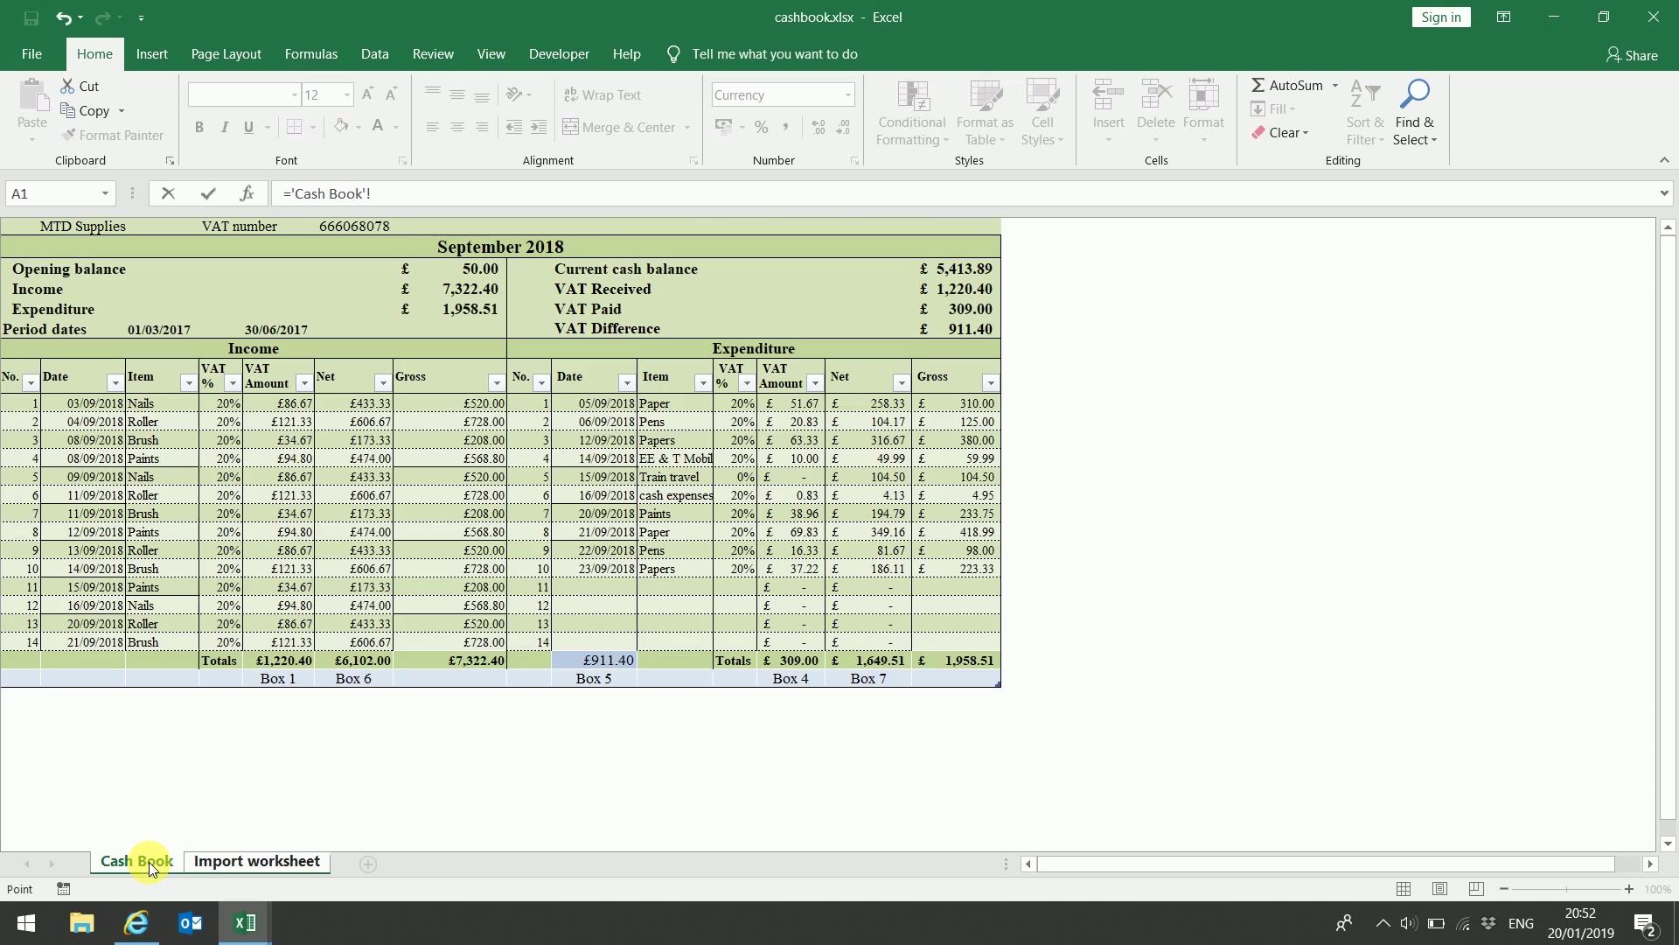
pyautogui.click(285, 665)
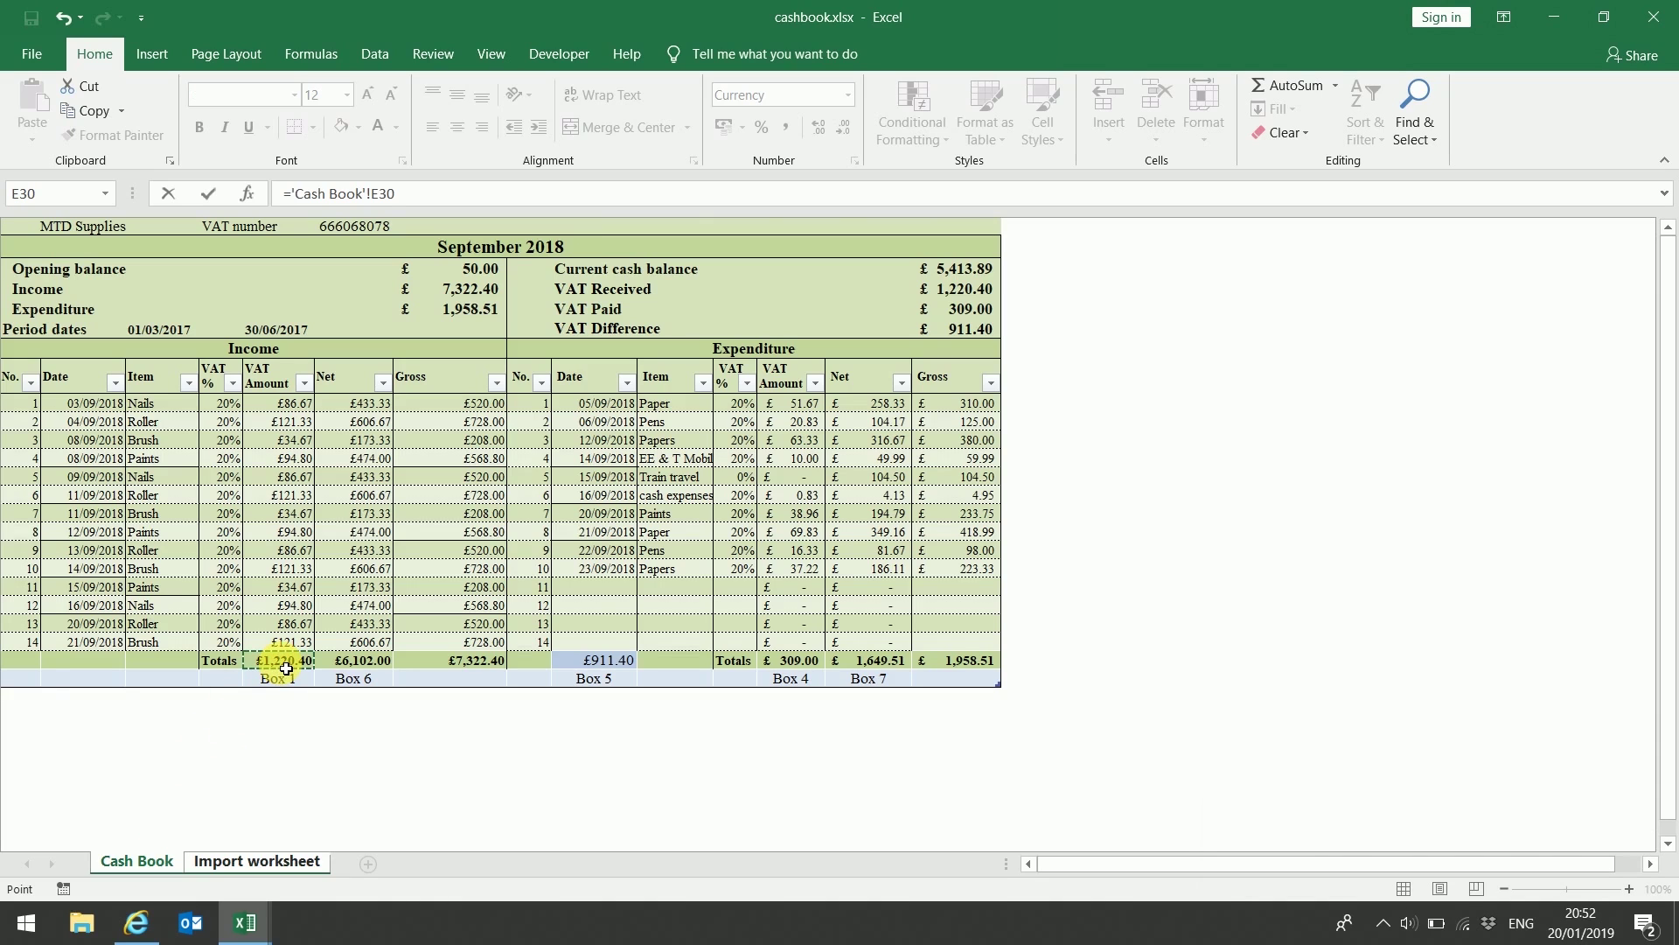
pyautogui.press('Return')
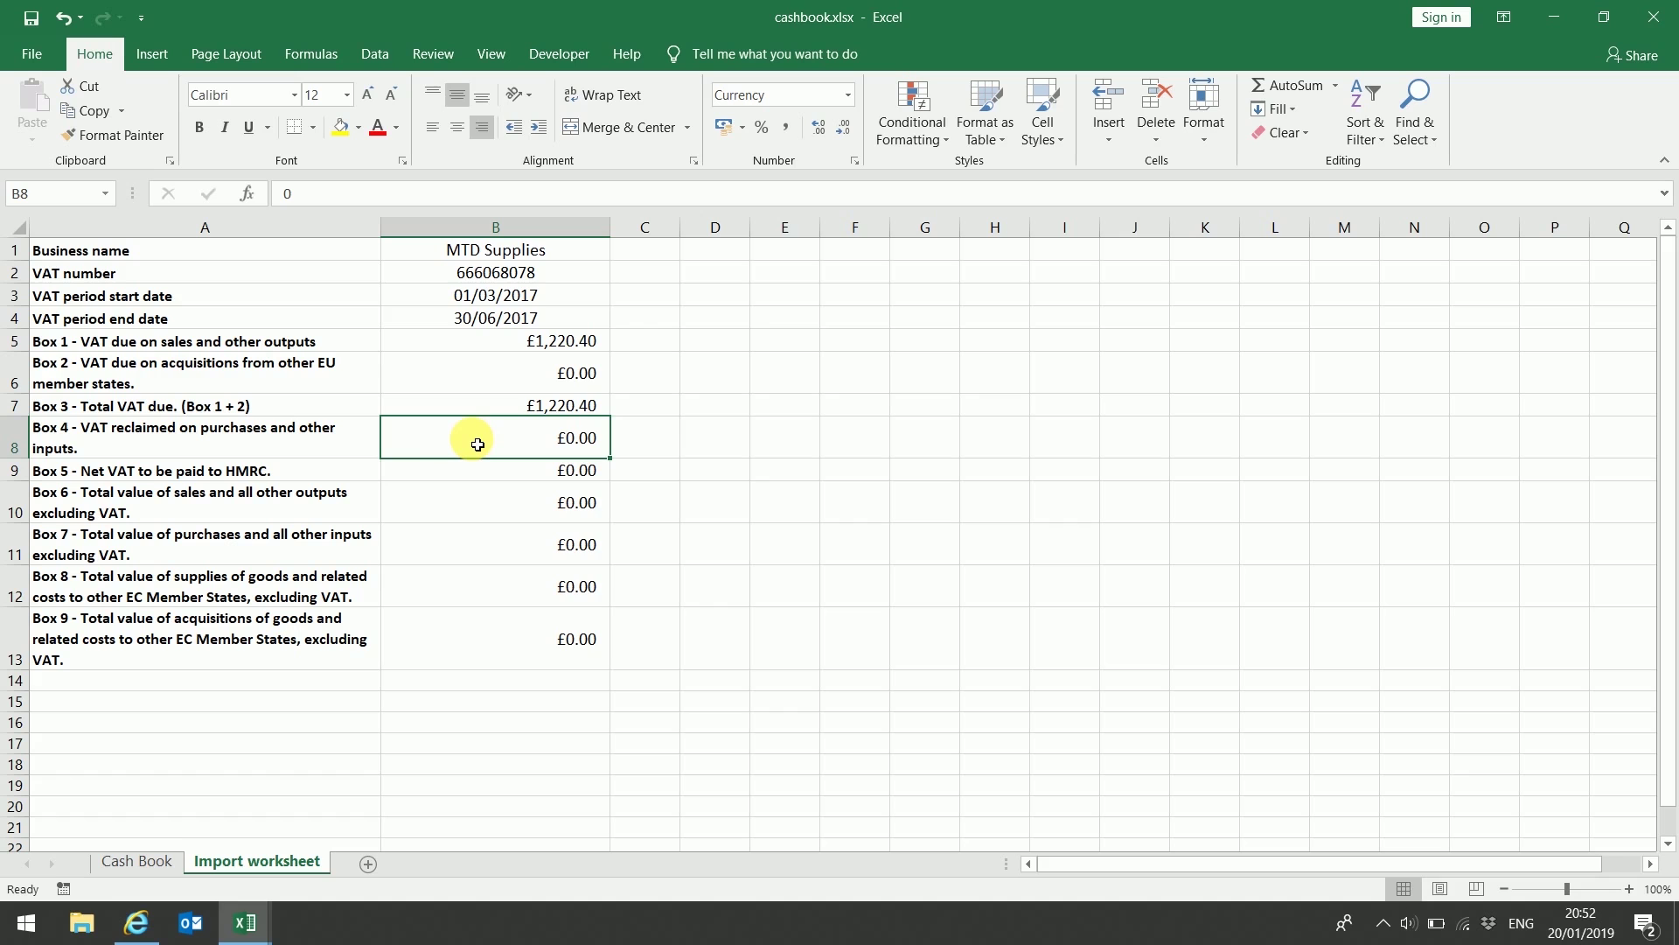
# Link the Box 4 reclaimed VAT, cell B8, to the expenditure VAT amount total on the Cash Book sheet
pyautogui.write('=')
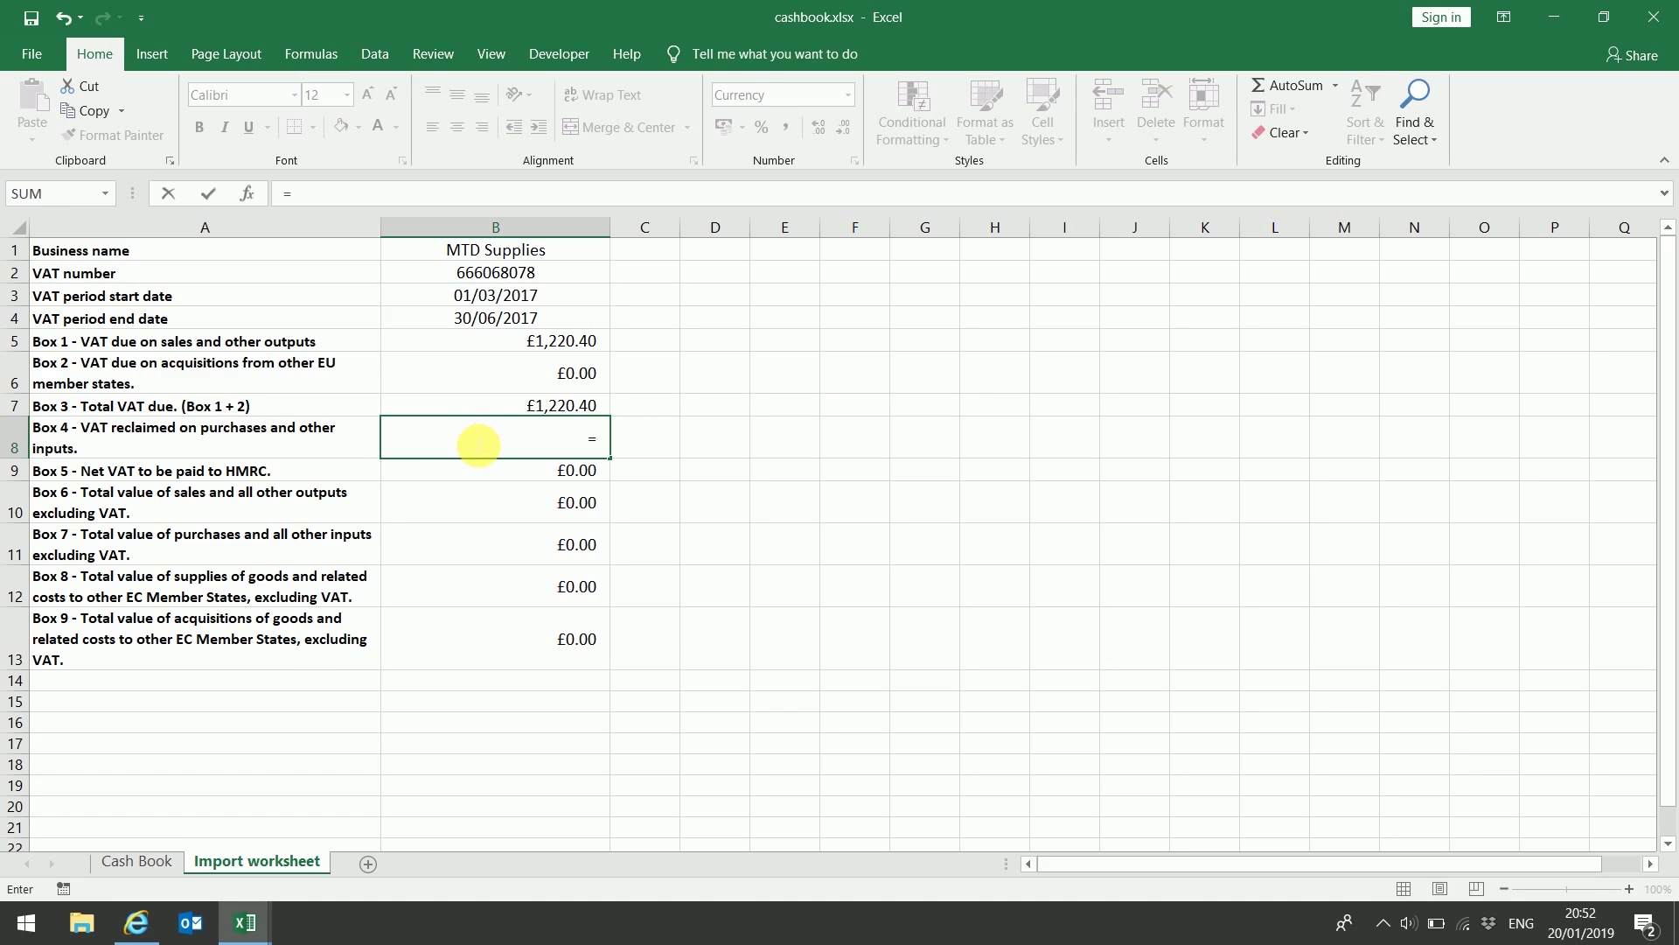
pyautogui.click(137, 860)
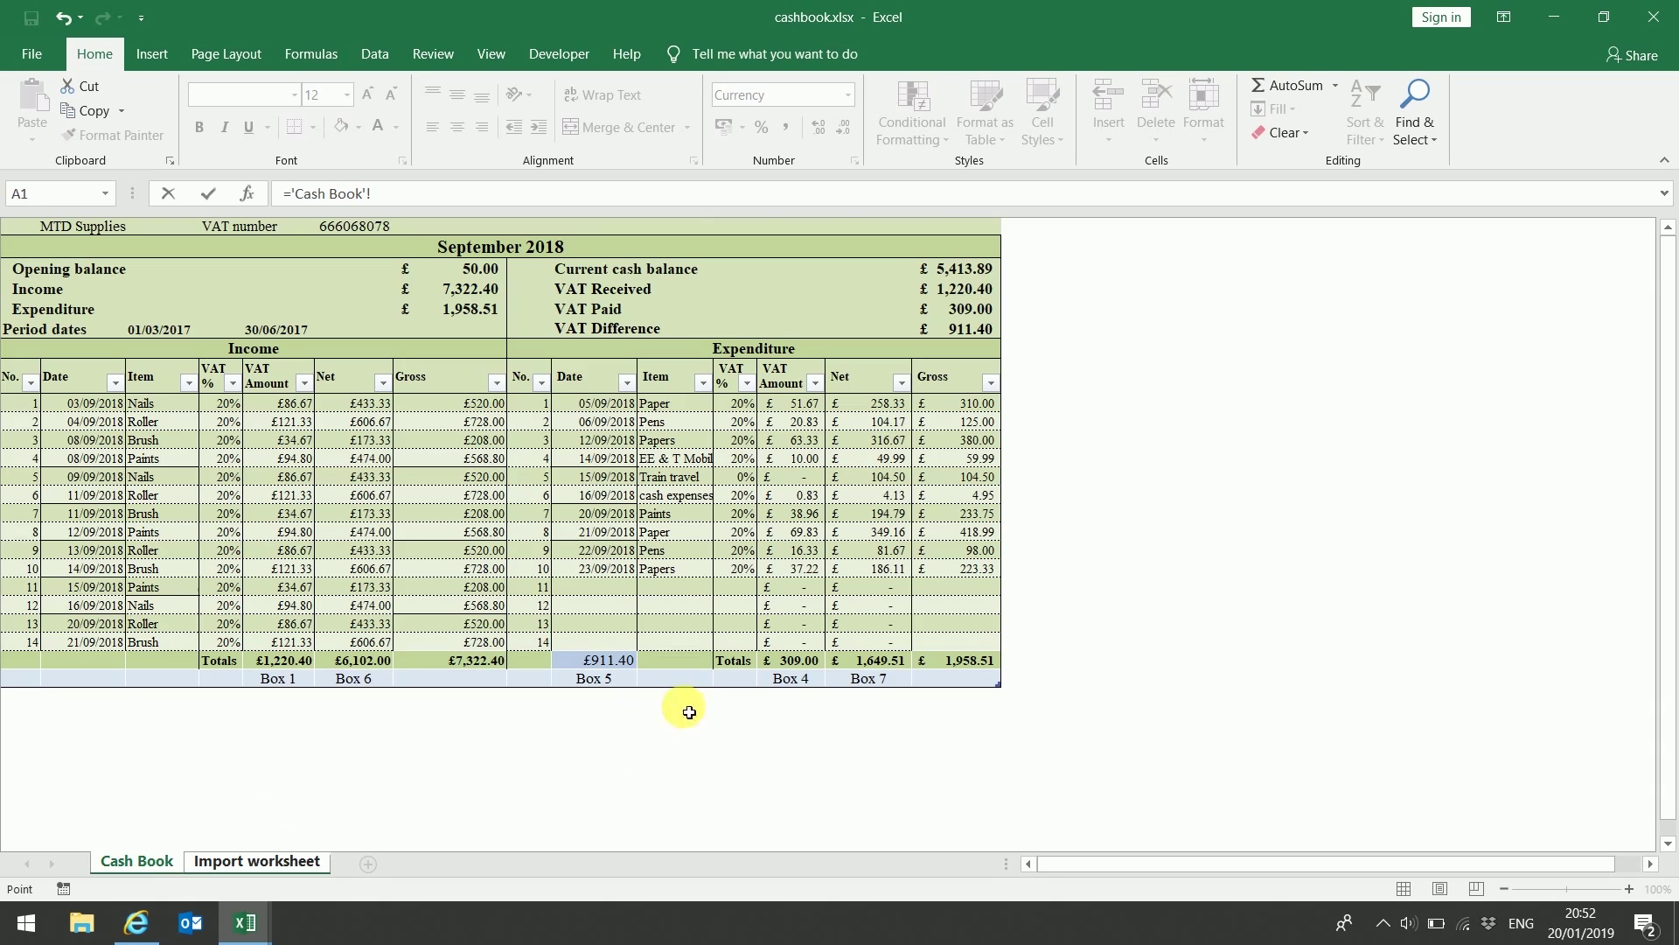
pyautogui.click(792, 666)
pyautogui.press('Return')
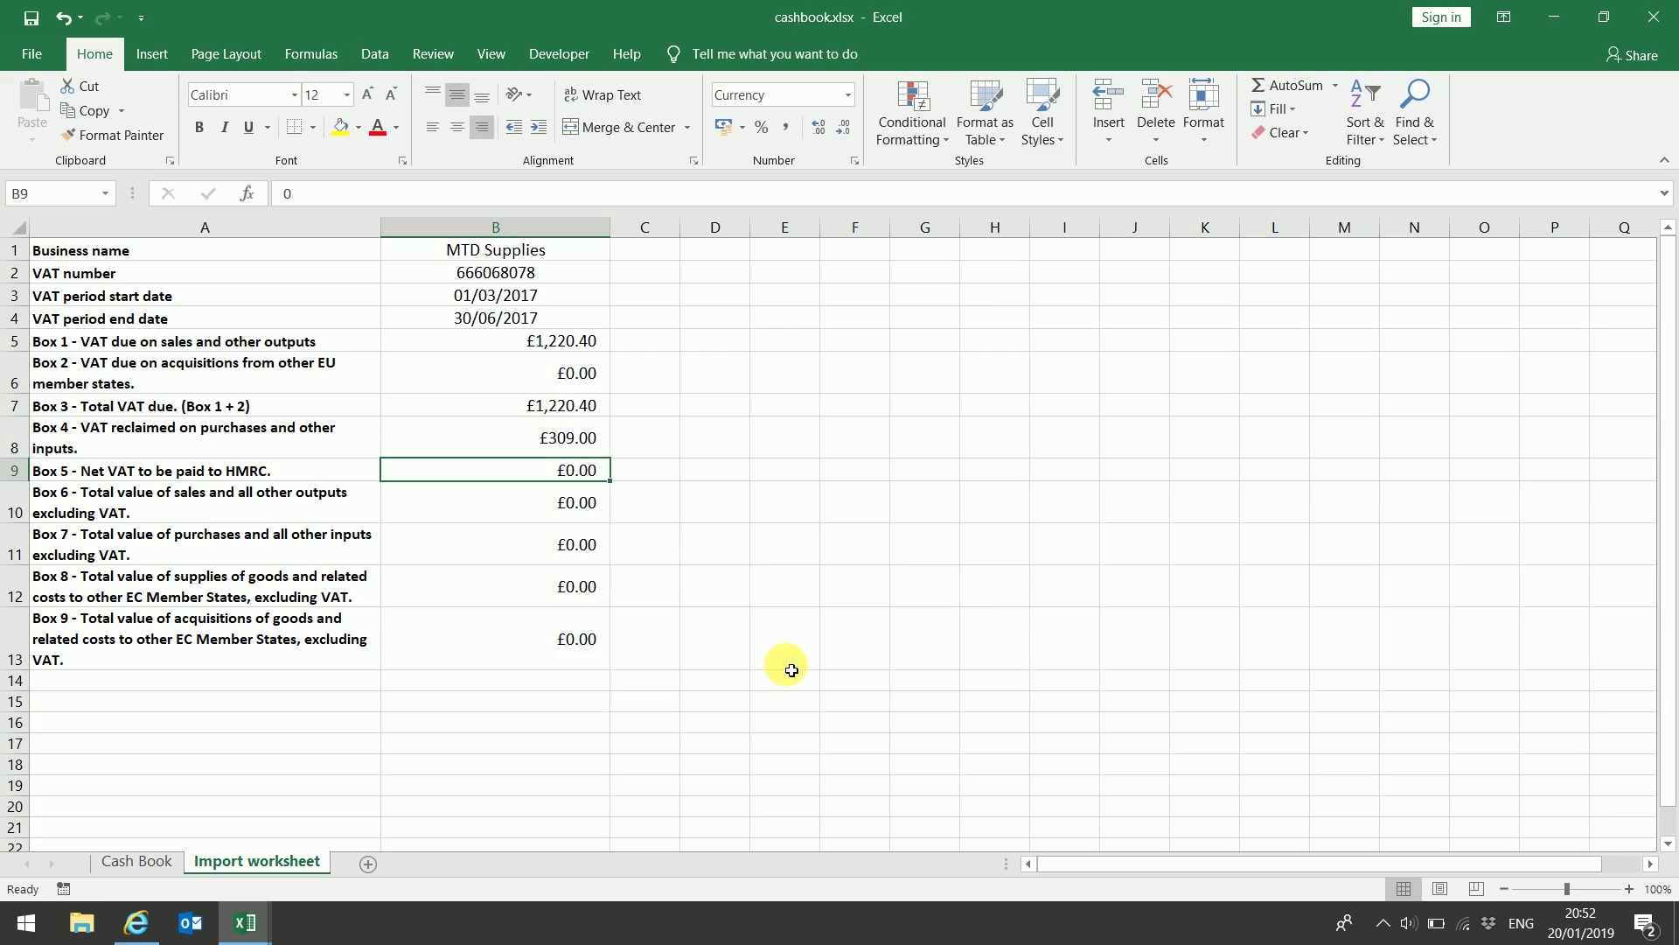
# Link the Box 5 net VAT, cell B9, to the VAT difference in Cash Book cell I30
pyautogui.write('=')
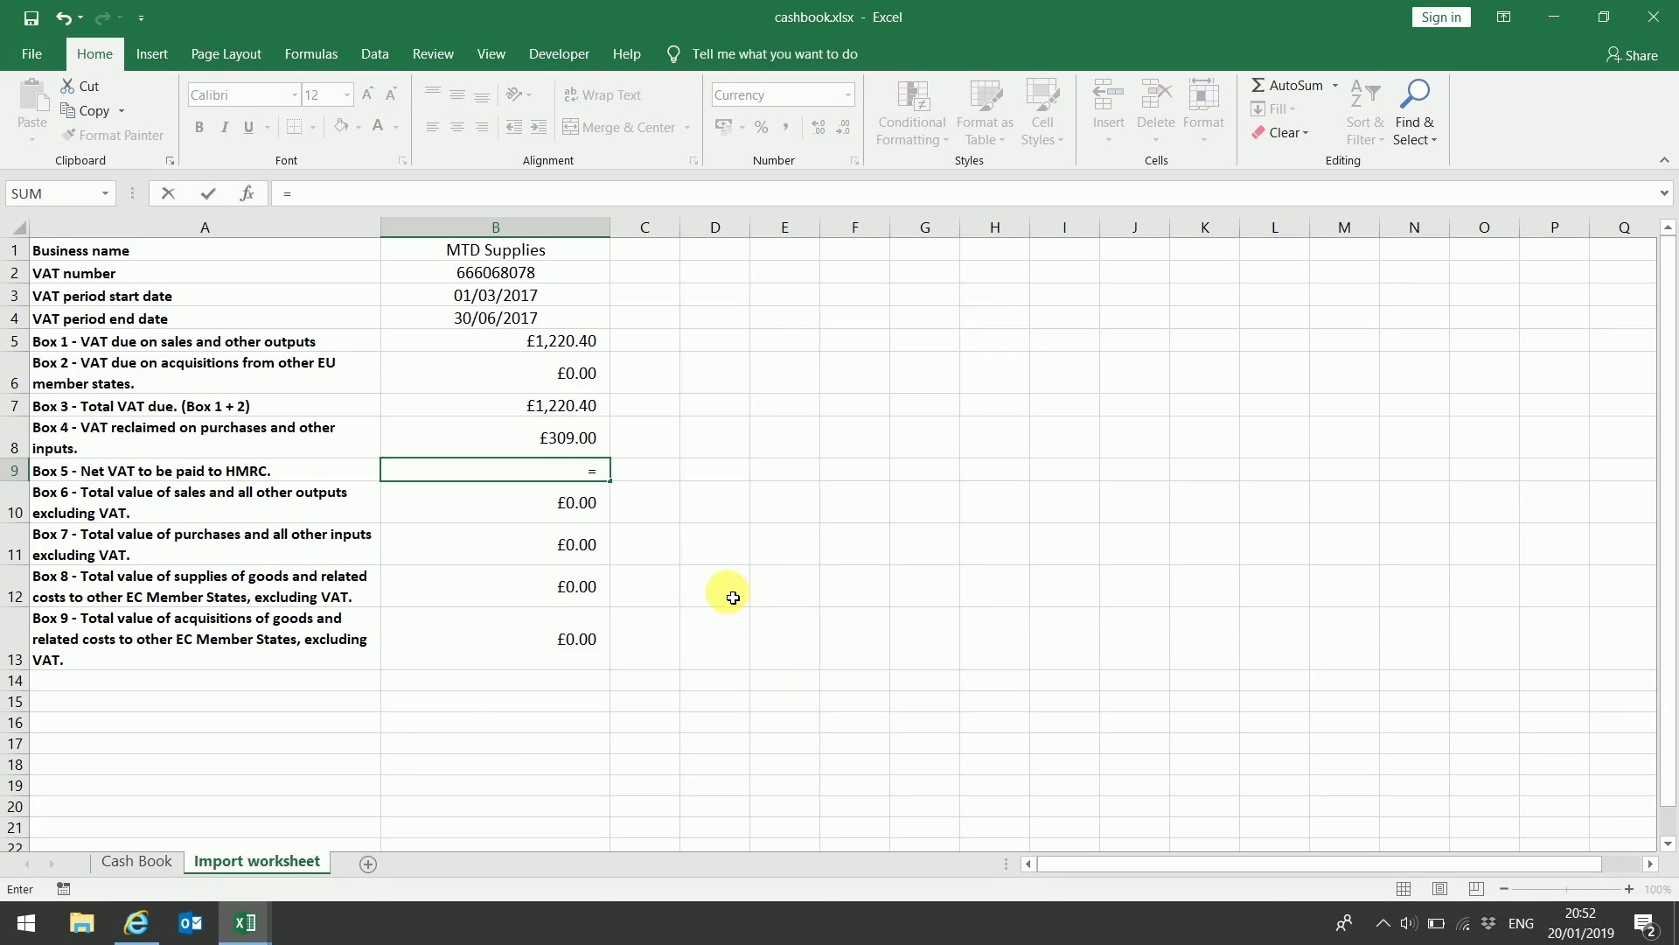
pyautogui.click(171, 866)
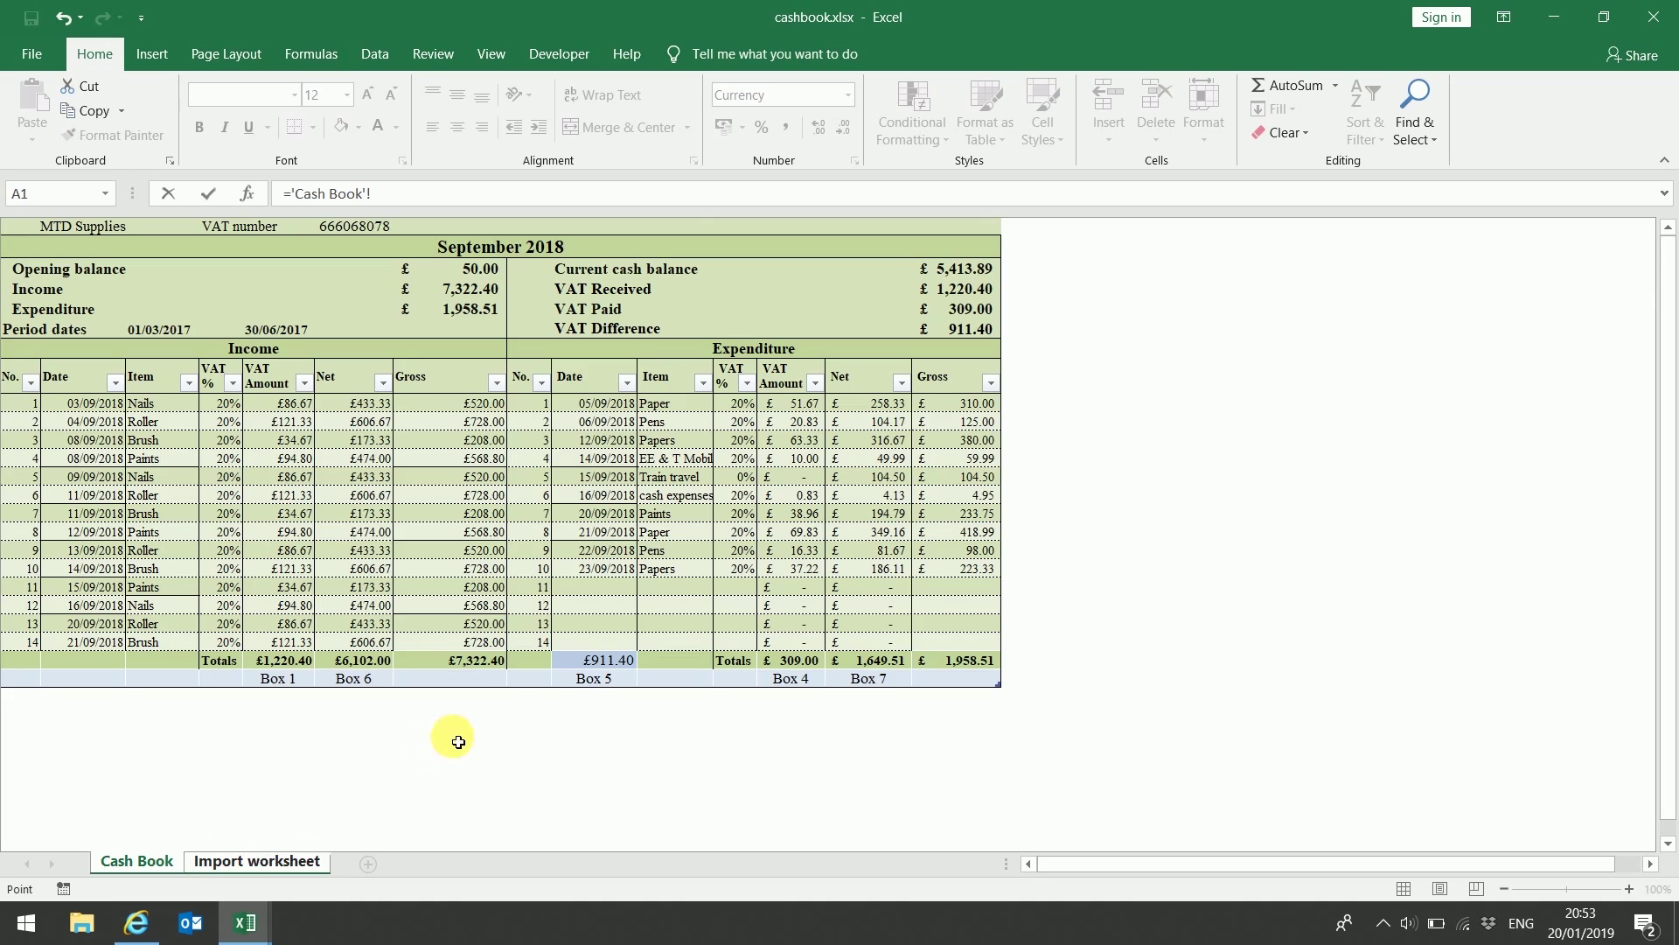
pyautogui.click(592, 668)
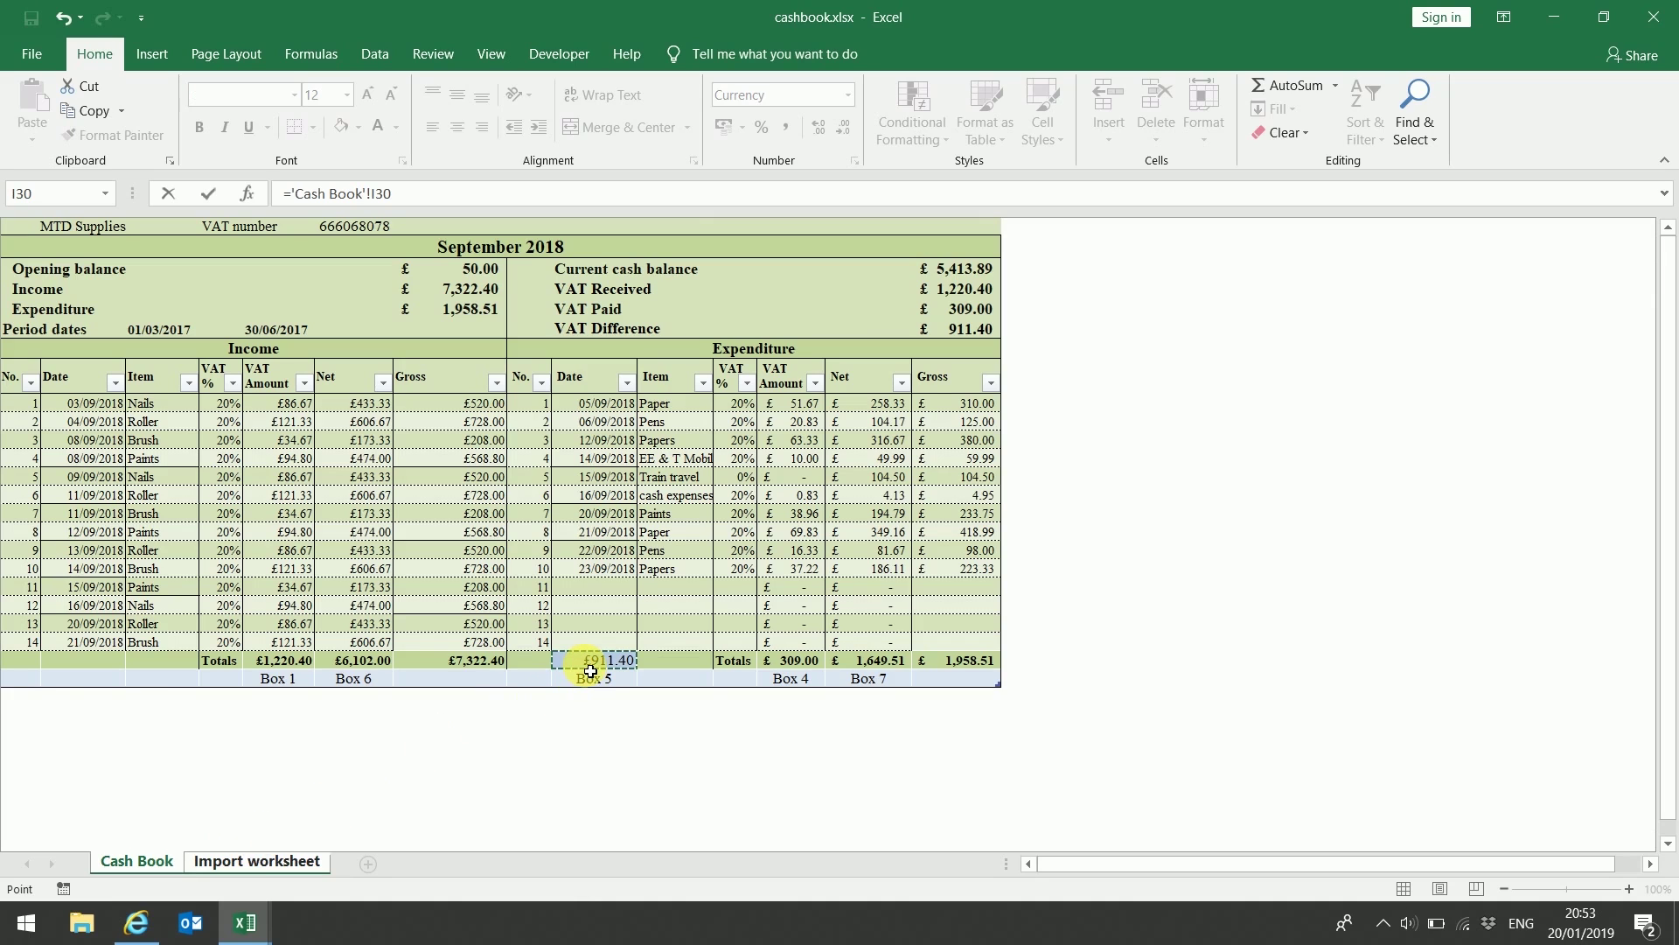
pyautogui.press('Return')
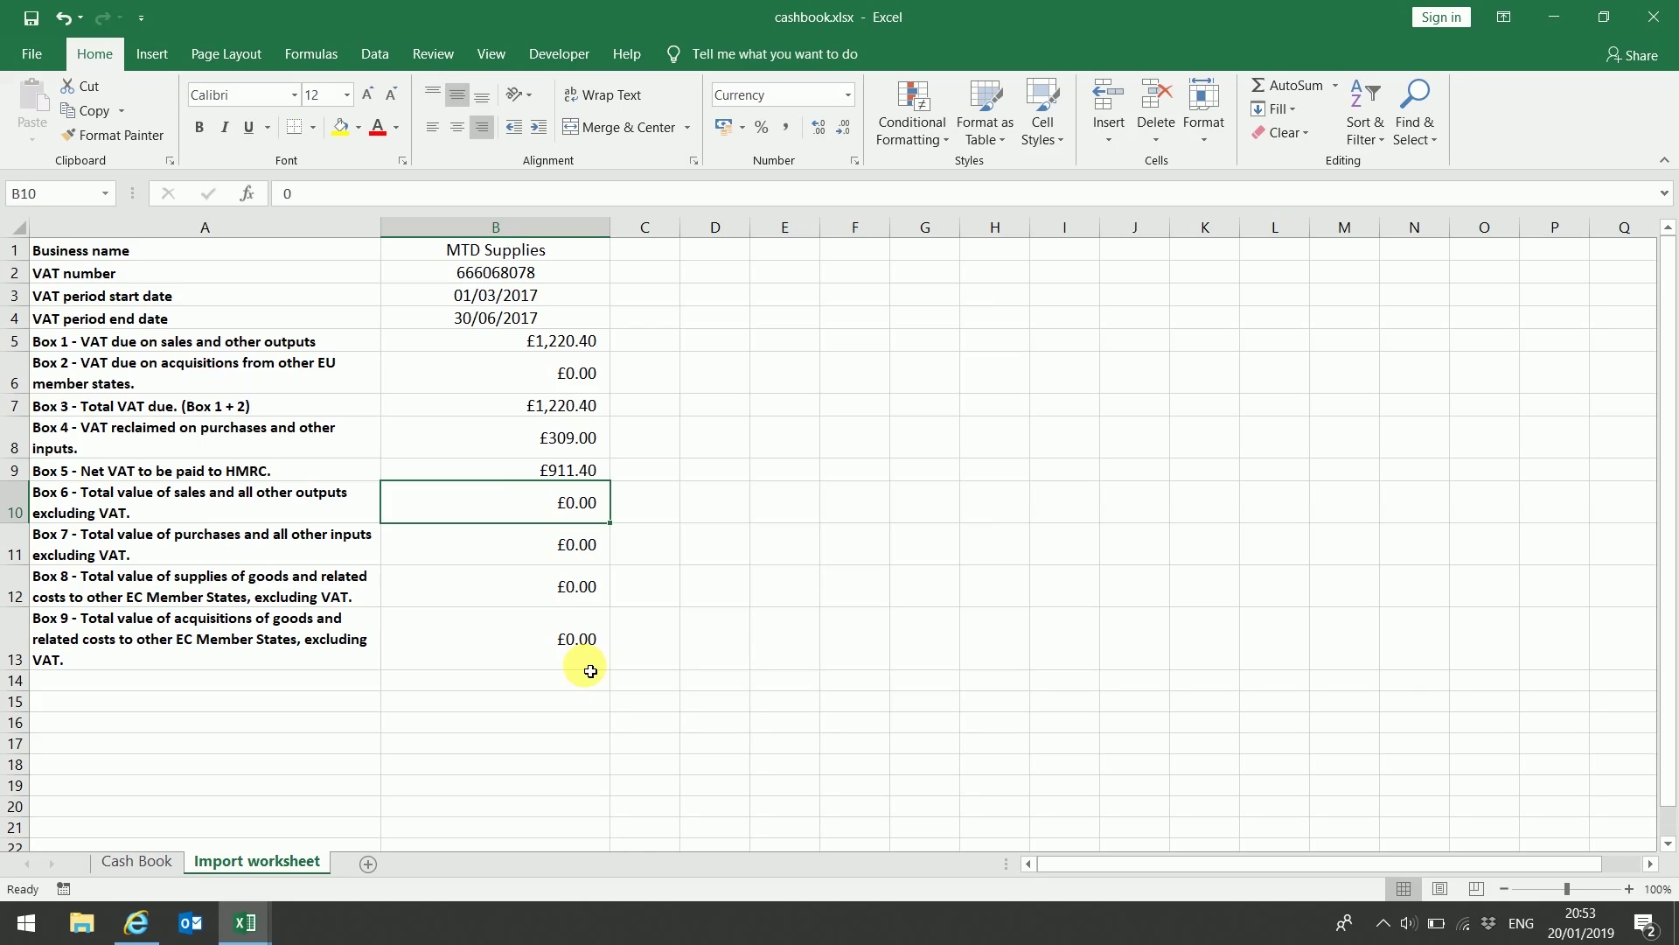
# Link the Box 6 sales value, cell B10, to the income net total in Cash Book cell F30
pyautogui.write('=')
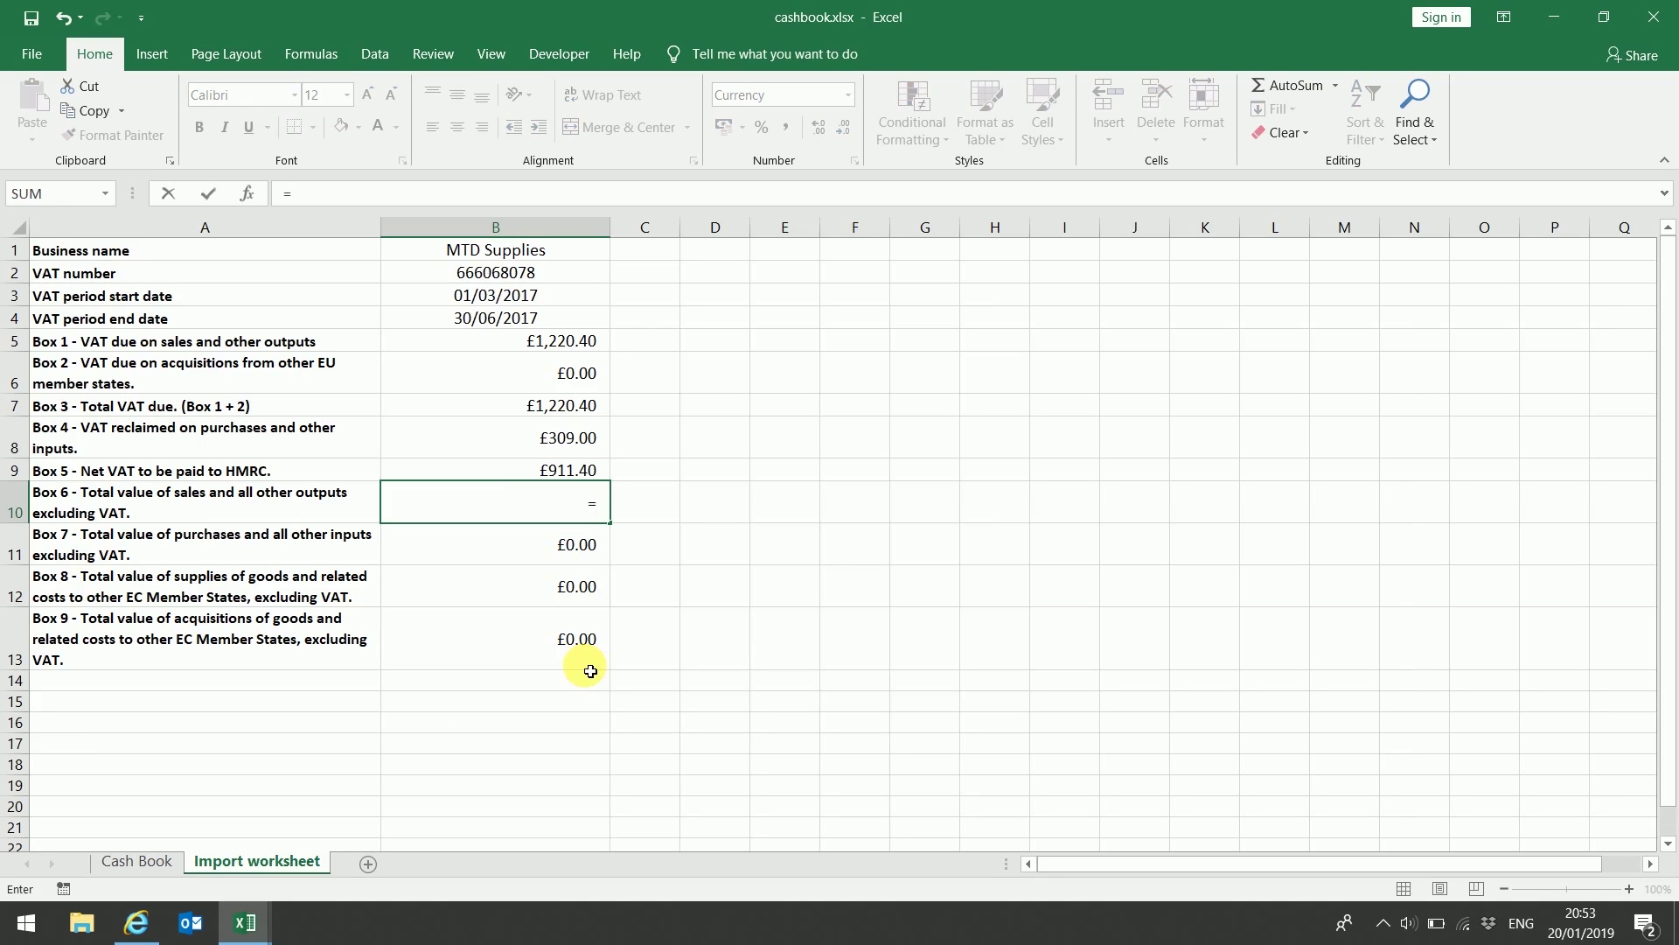
pyautogui.click(170, 864)
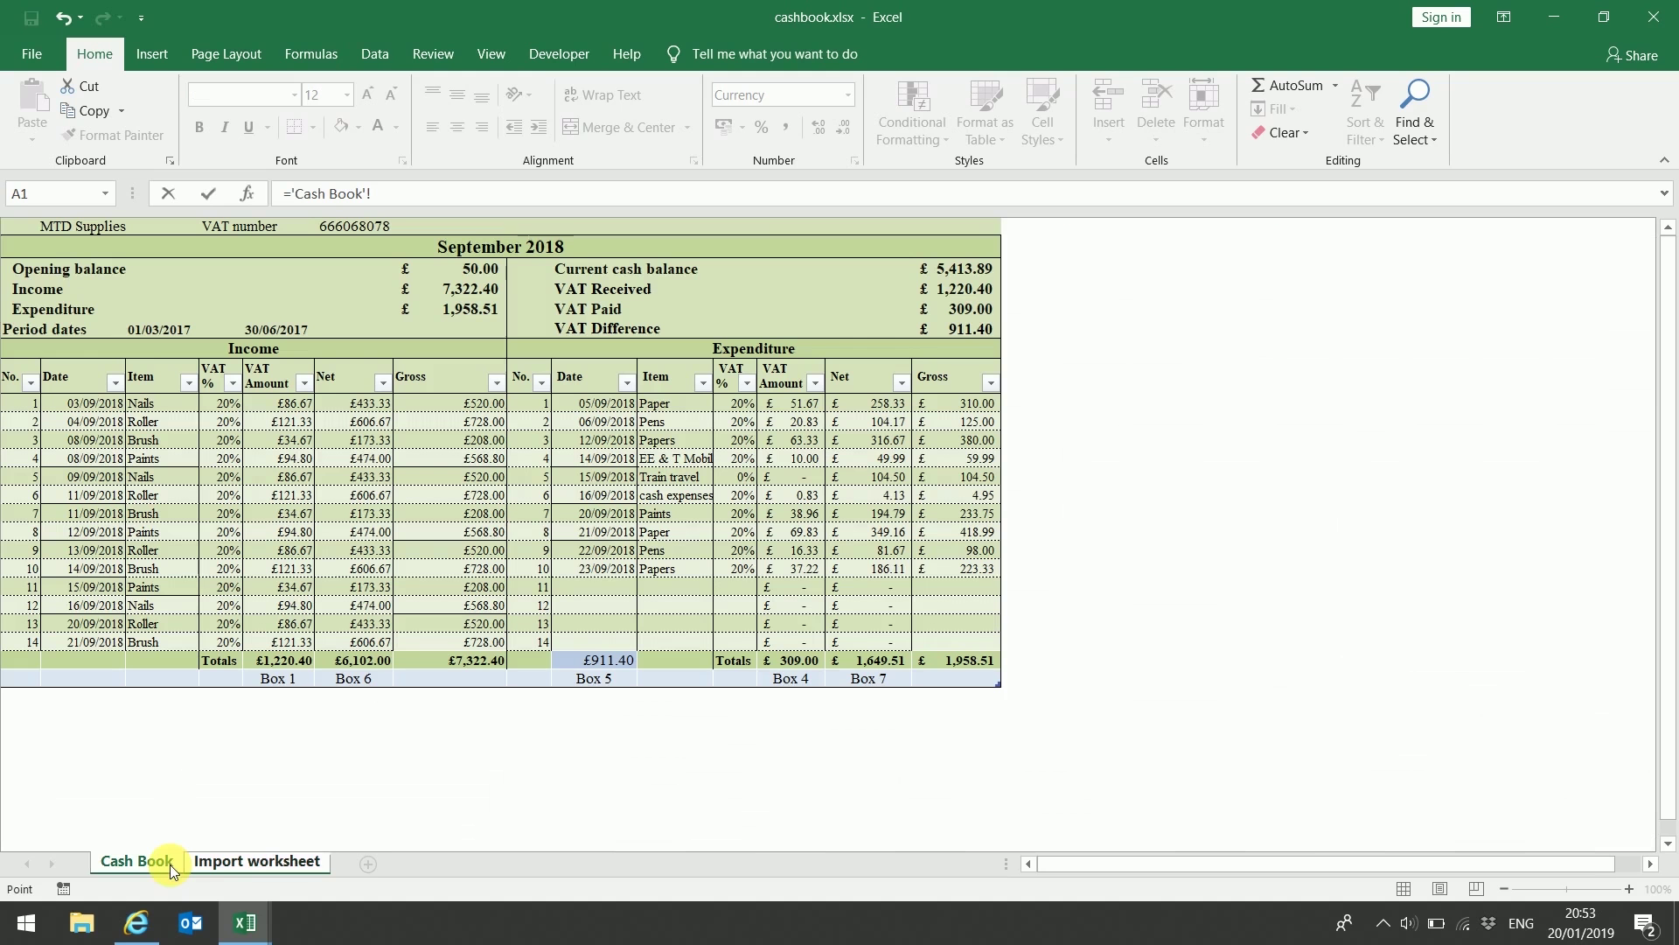
pyautogui.click(353, 664)
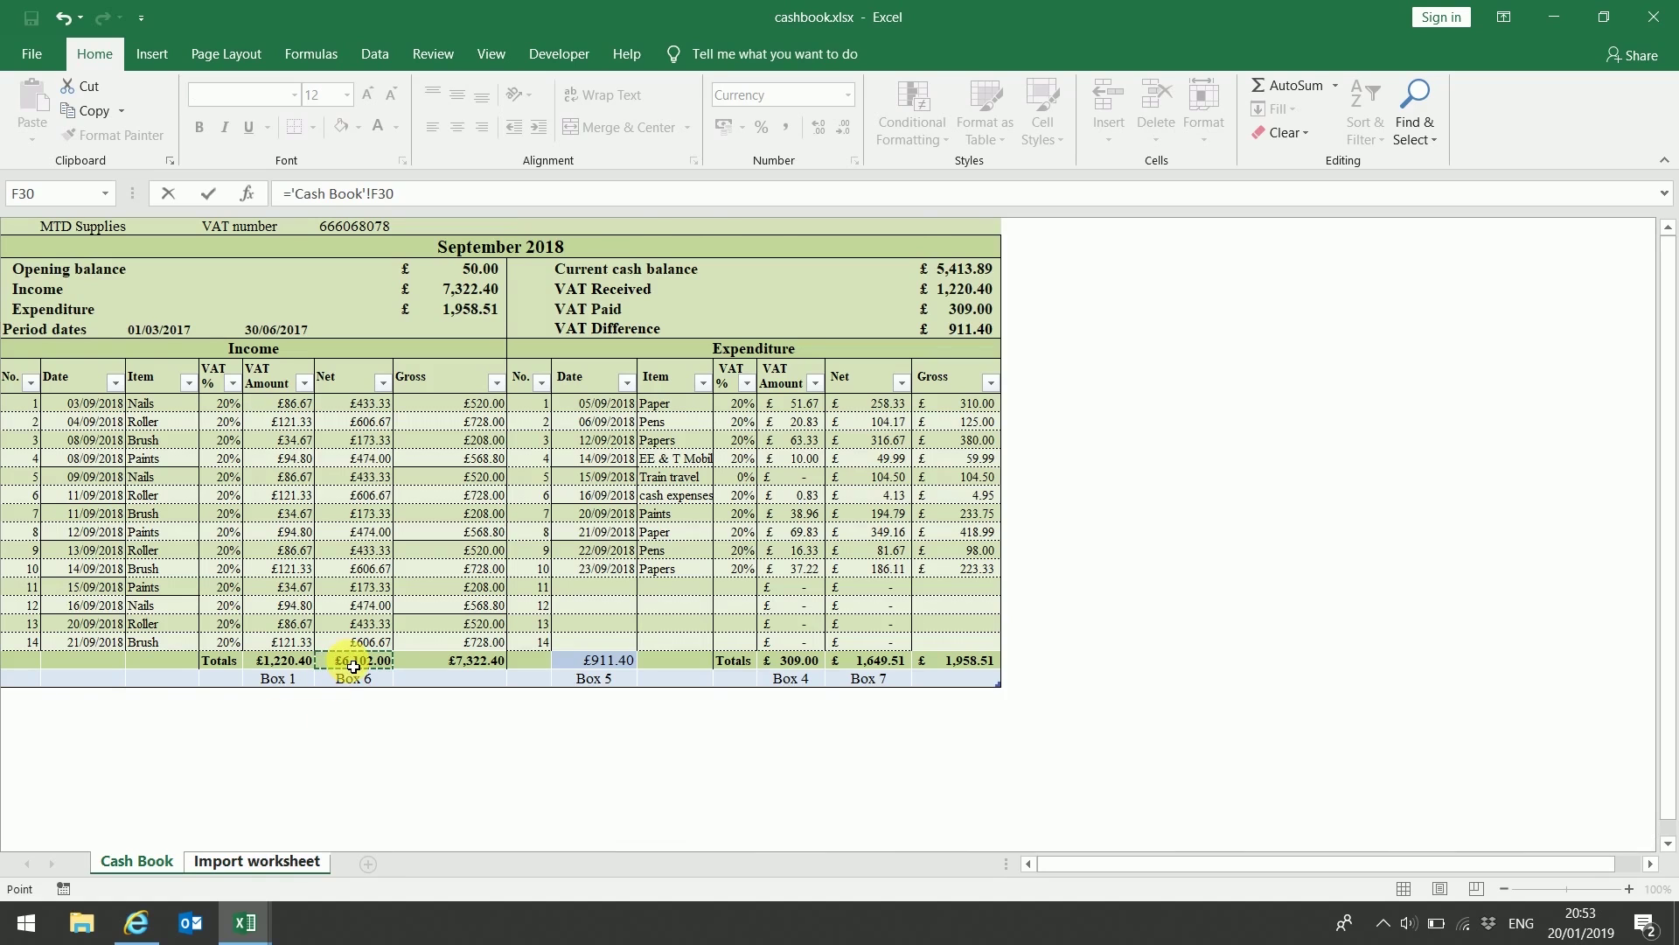
pyautogui.press('Return')
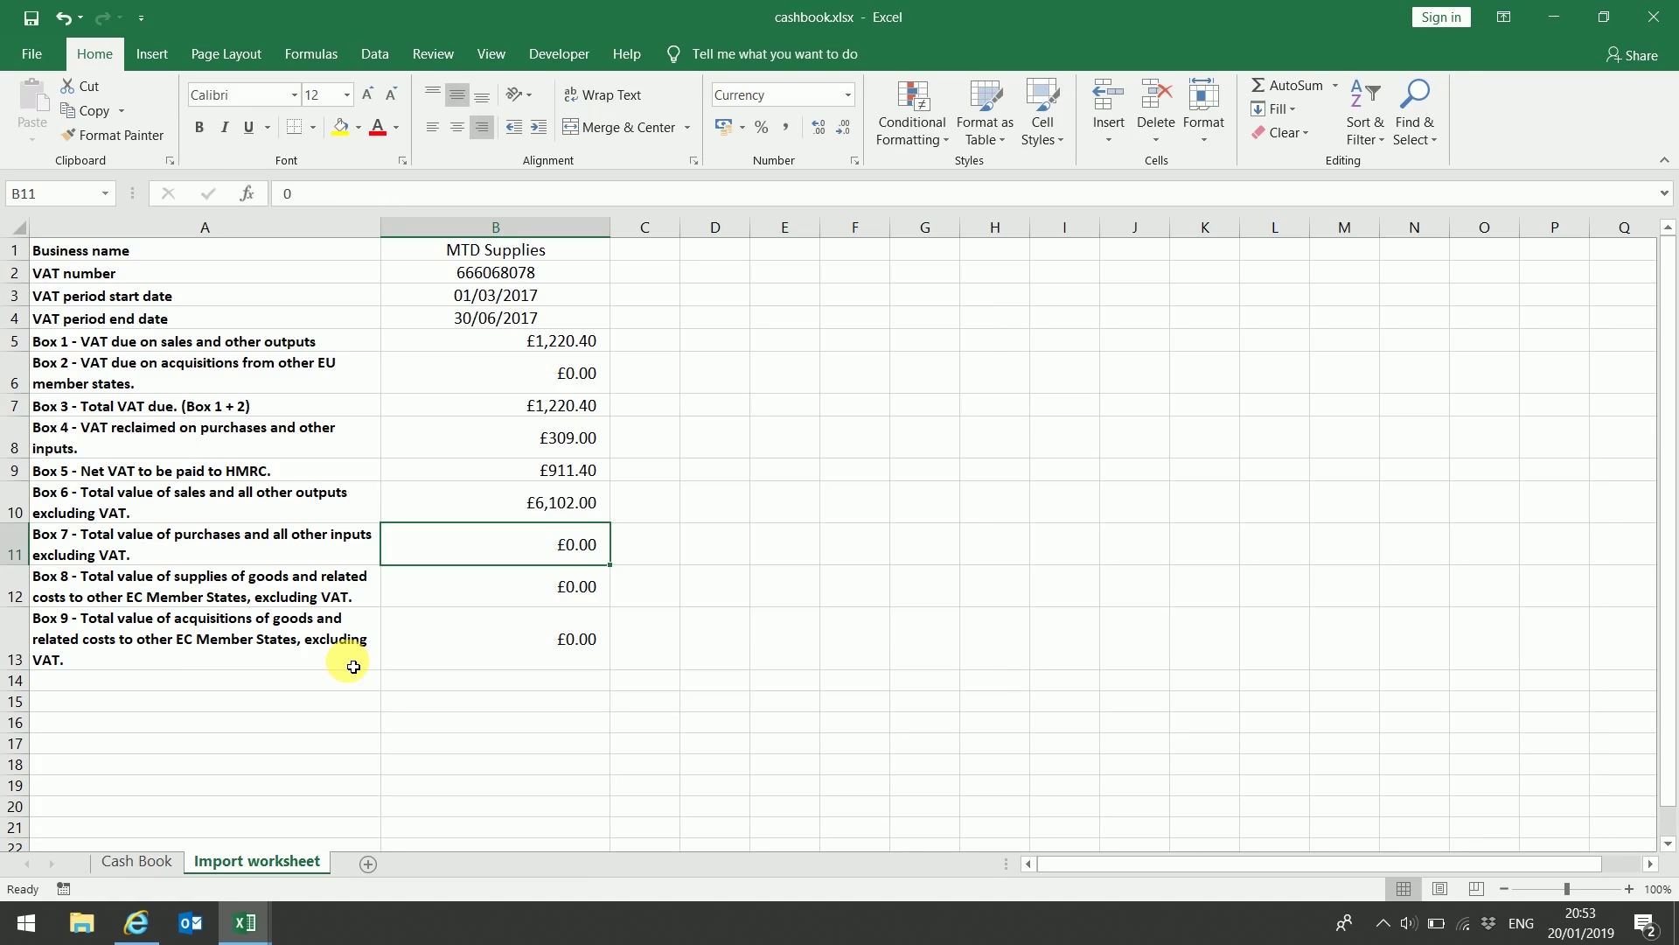
# Link the Box 7 purchases value, cell B11, to the expenditure net total in Cash Book cell M30
pyautogui.write('=')
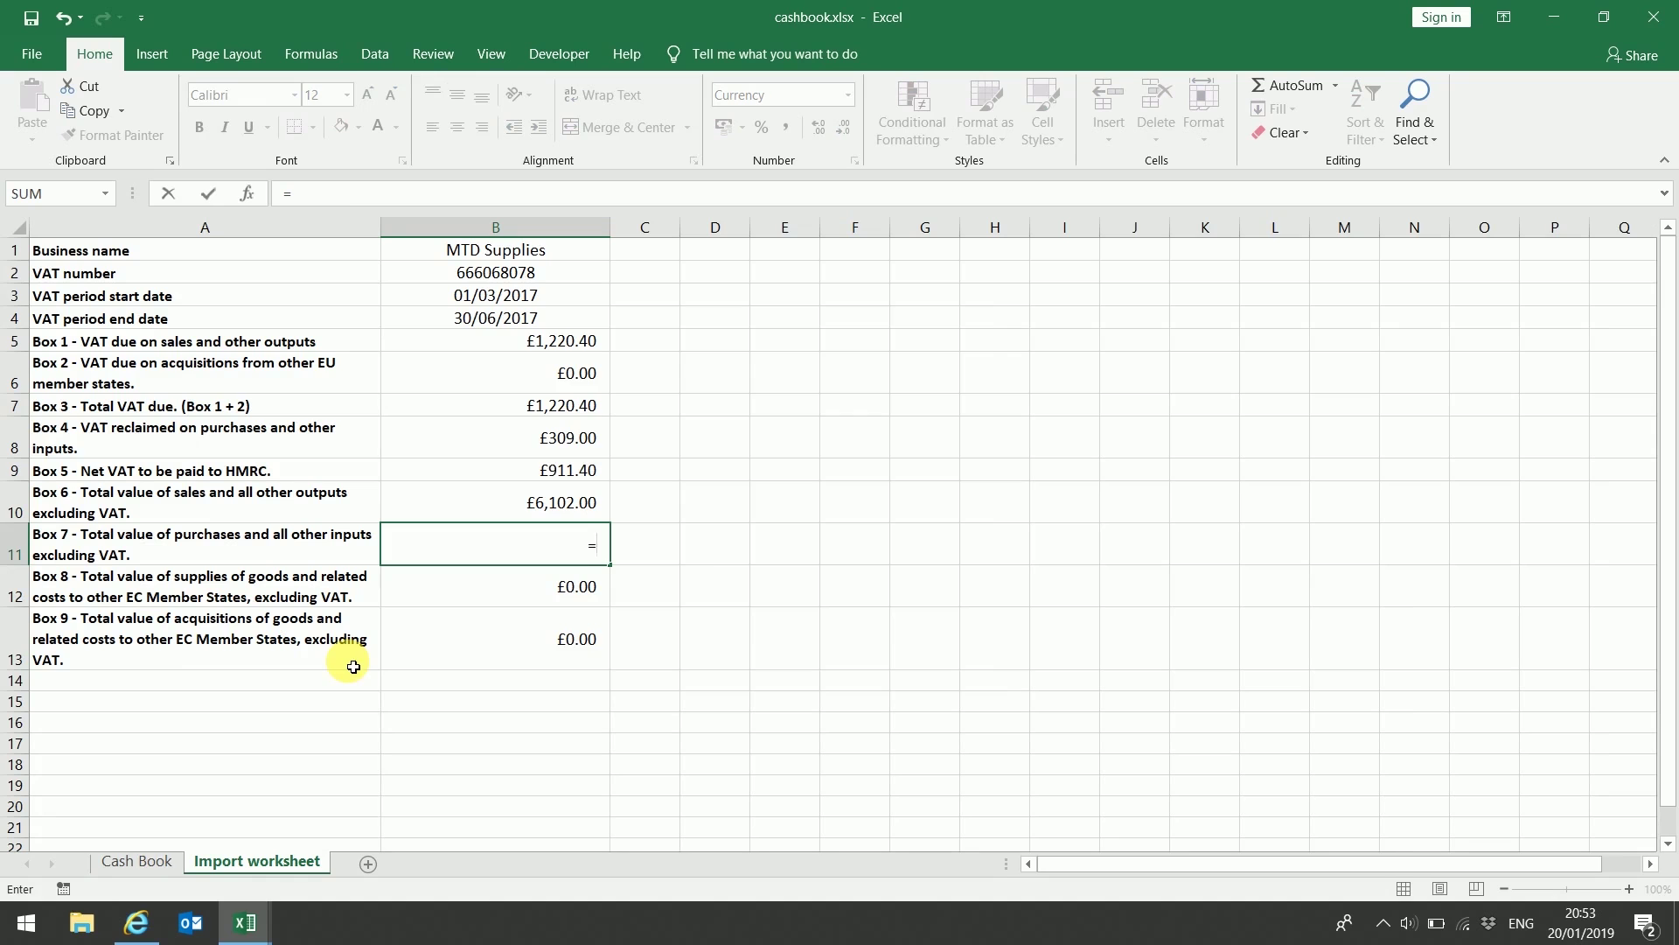
pyautogui.click(150, 862)
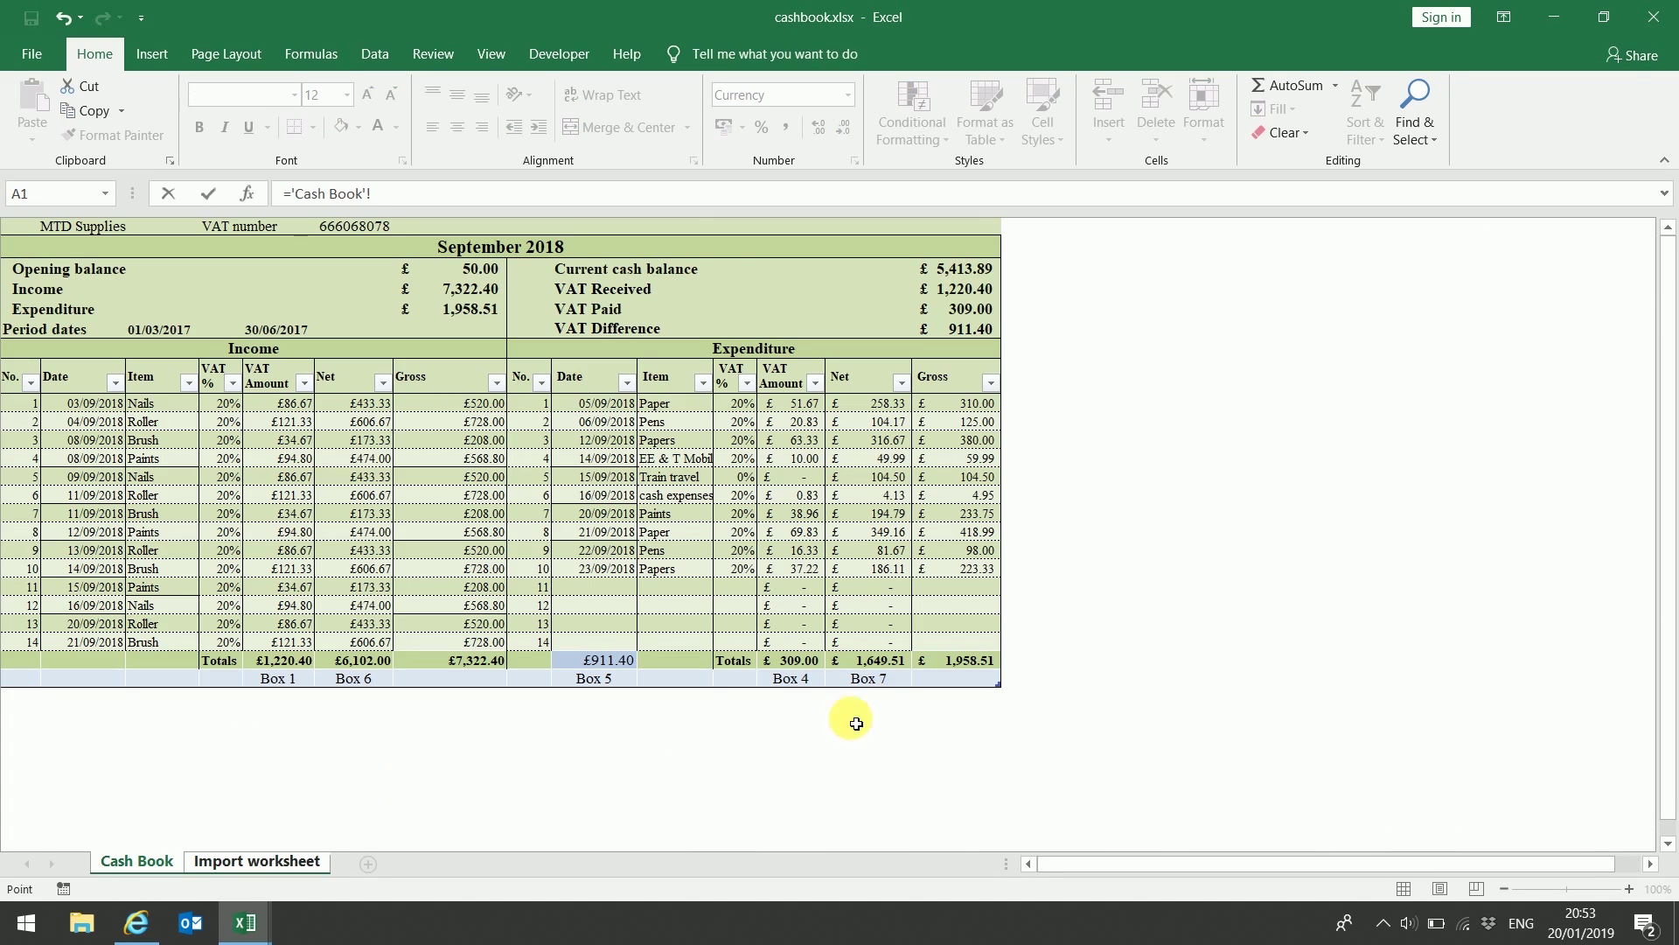
pyautogui.click(894, 666)
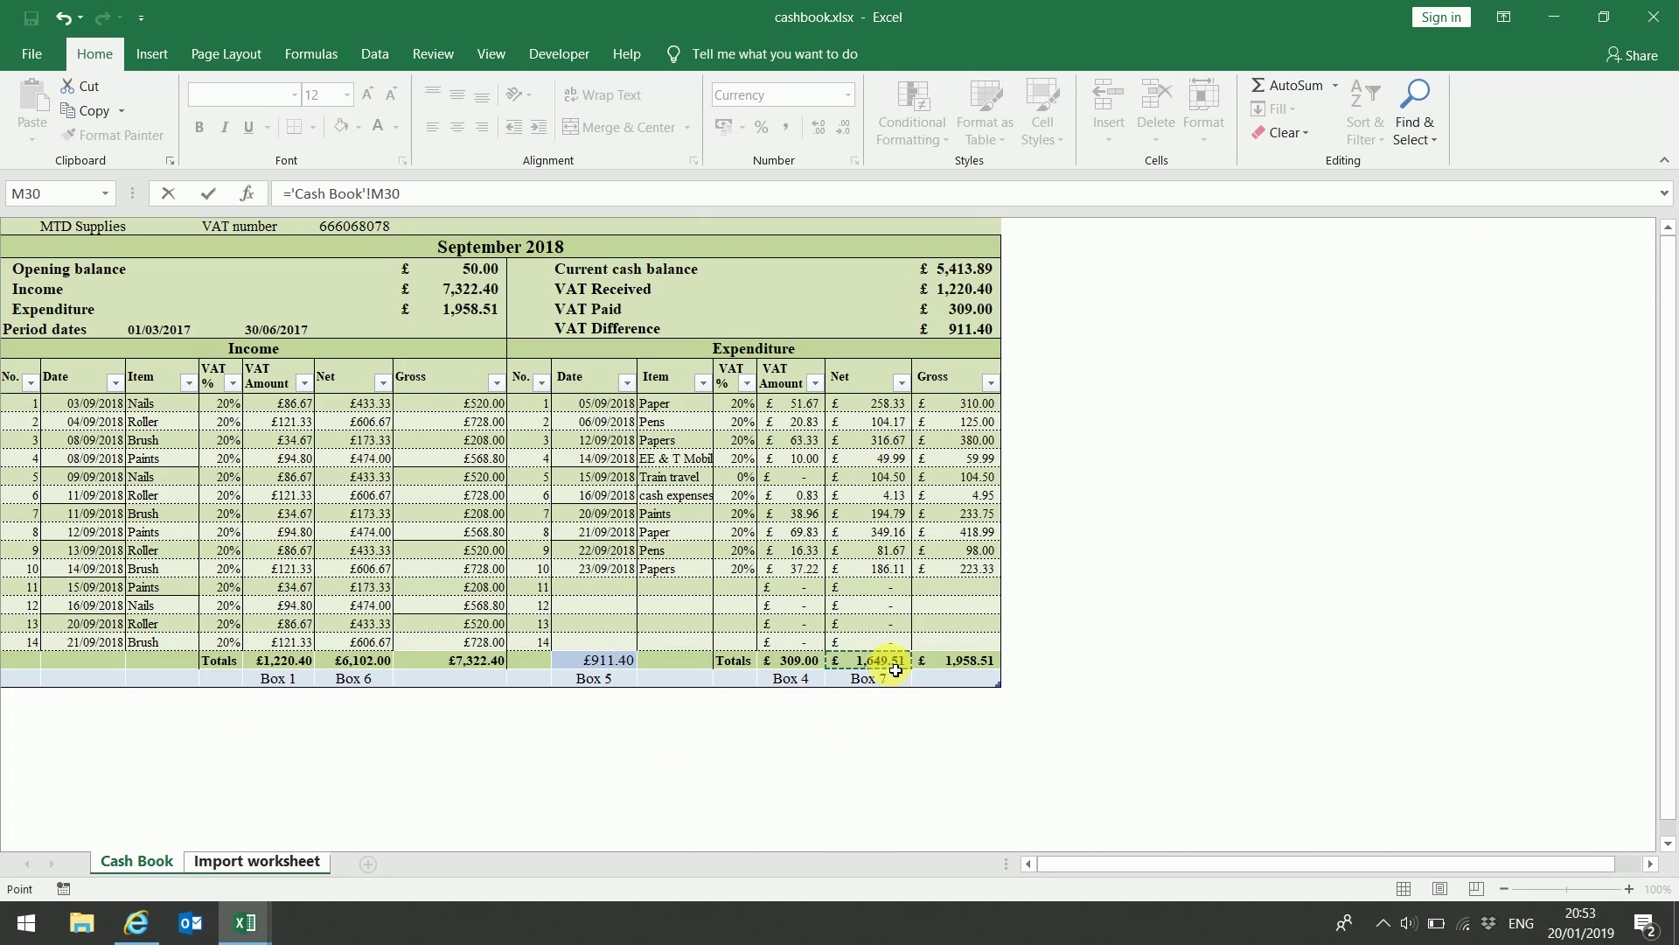
pyautogui.press('Return')
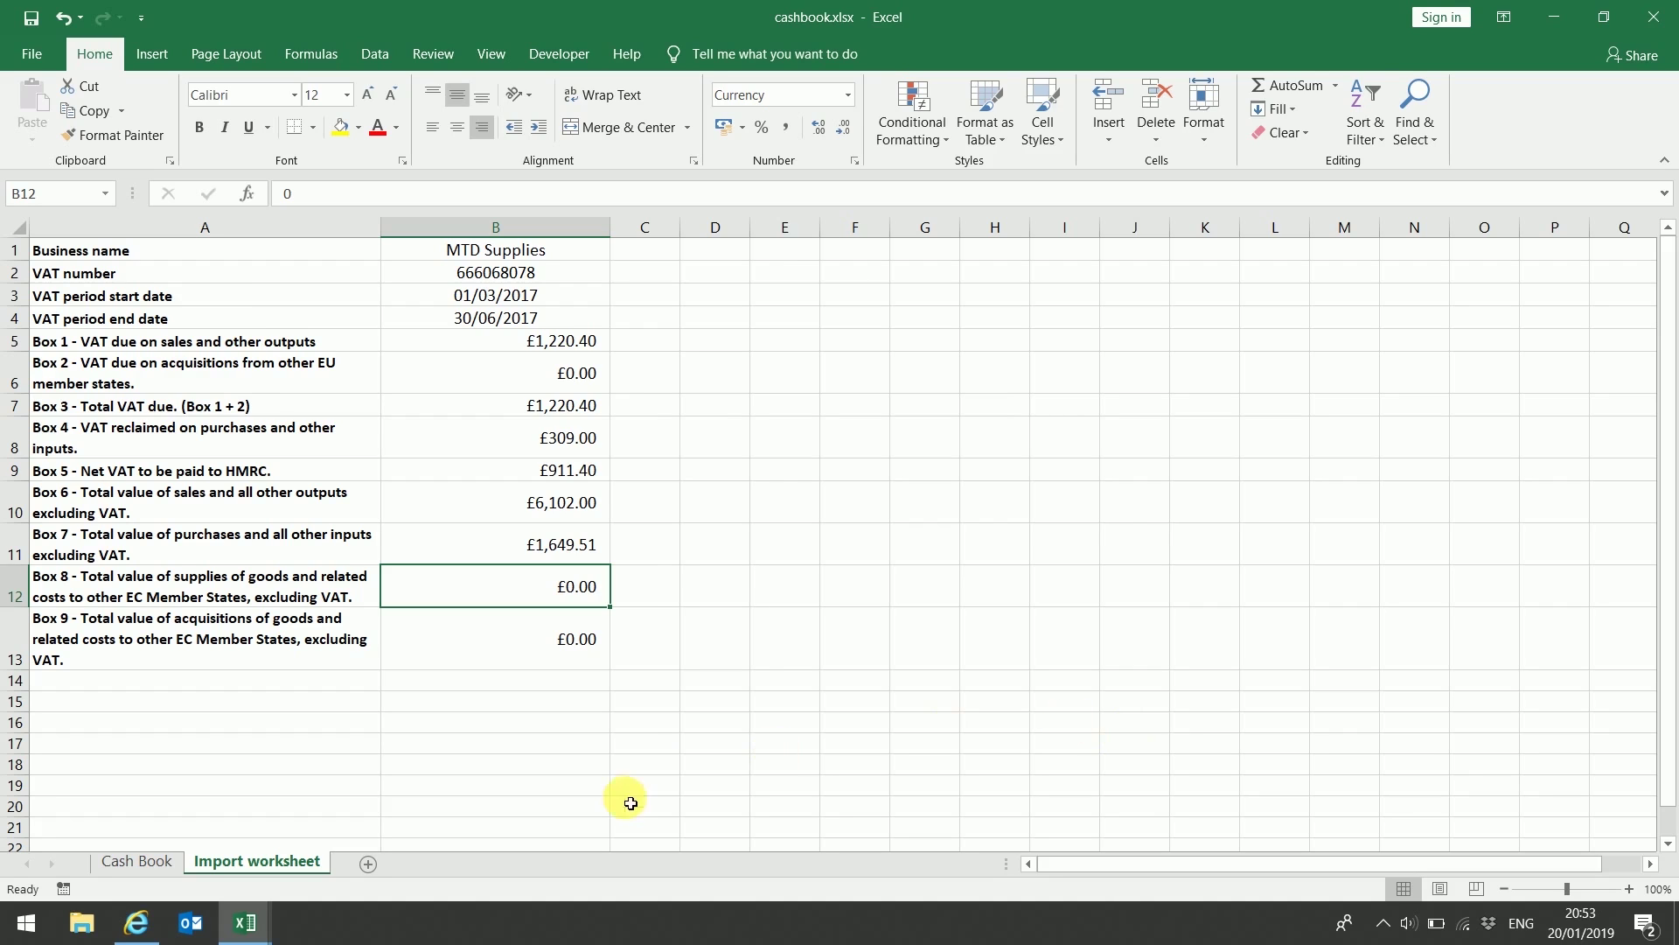
# Switch to the AbsoluteExcelVATFilerV2.1.xlsm workbook and link its Data link sheet to the import sheet in cashbook.xlsx
pyautogui.moveTo(256, 926)
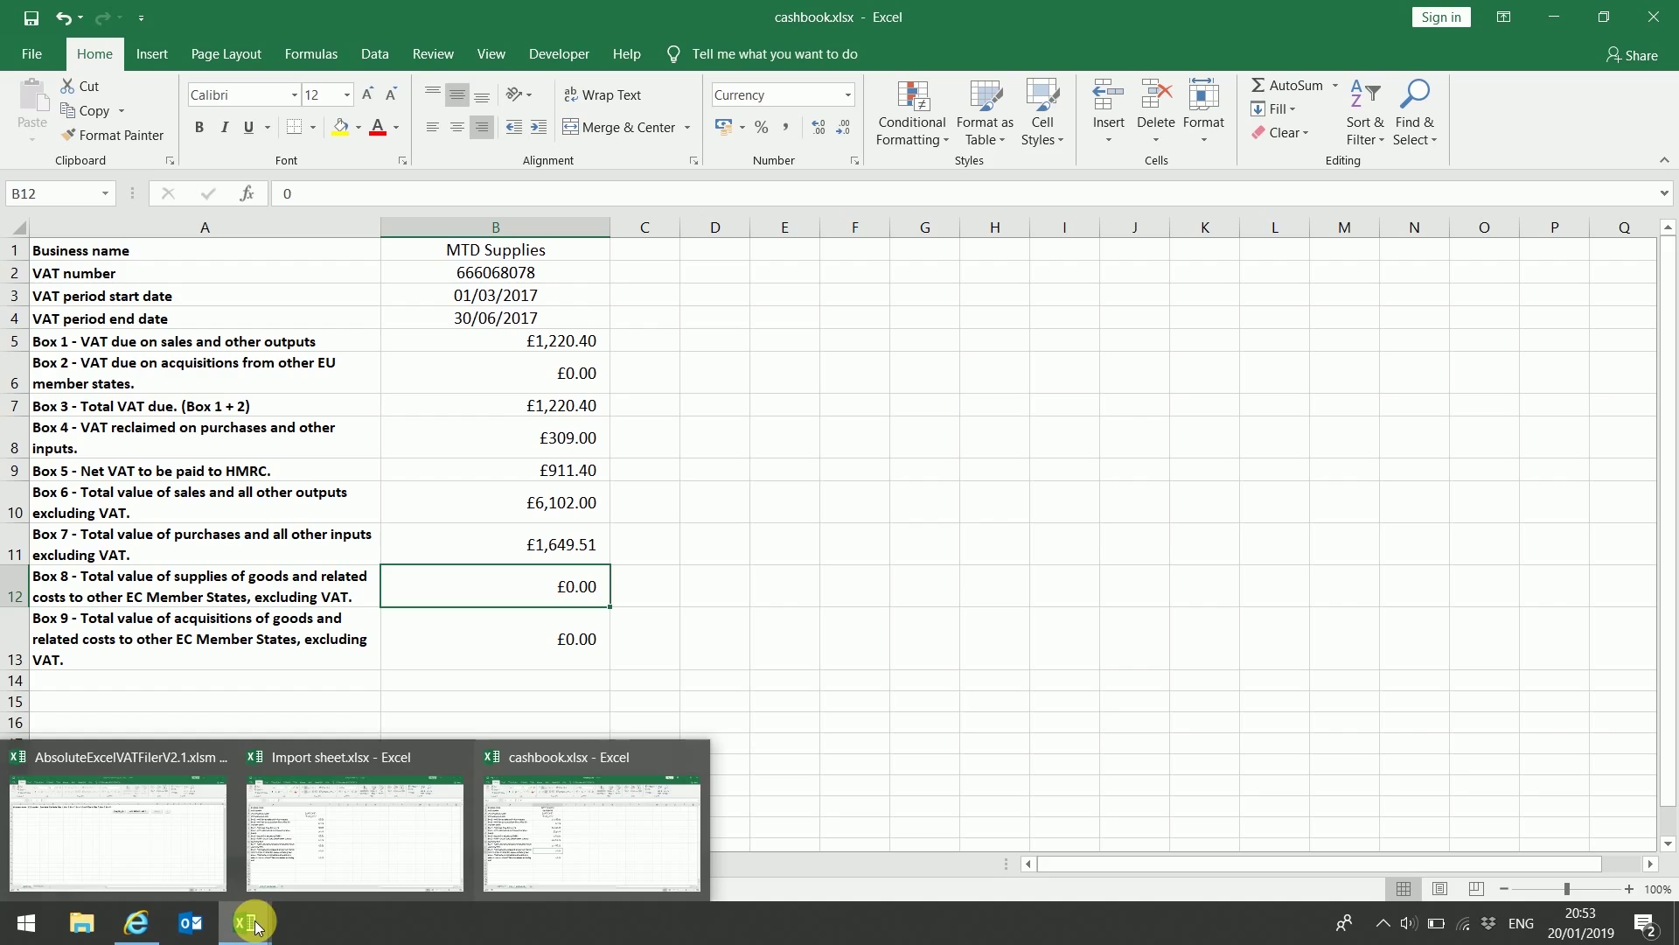
pyautogui.click(181, 854)
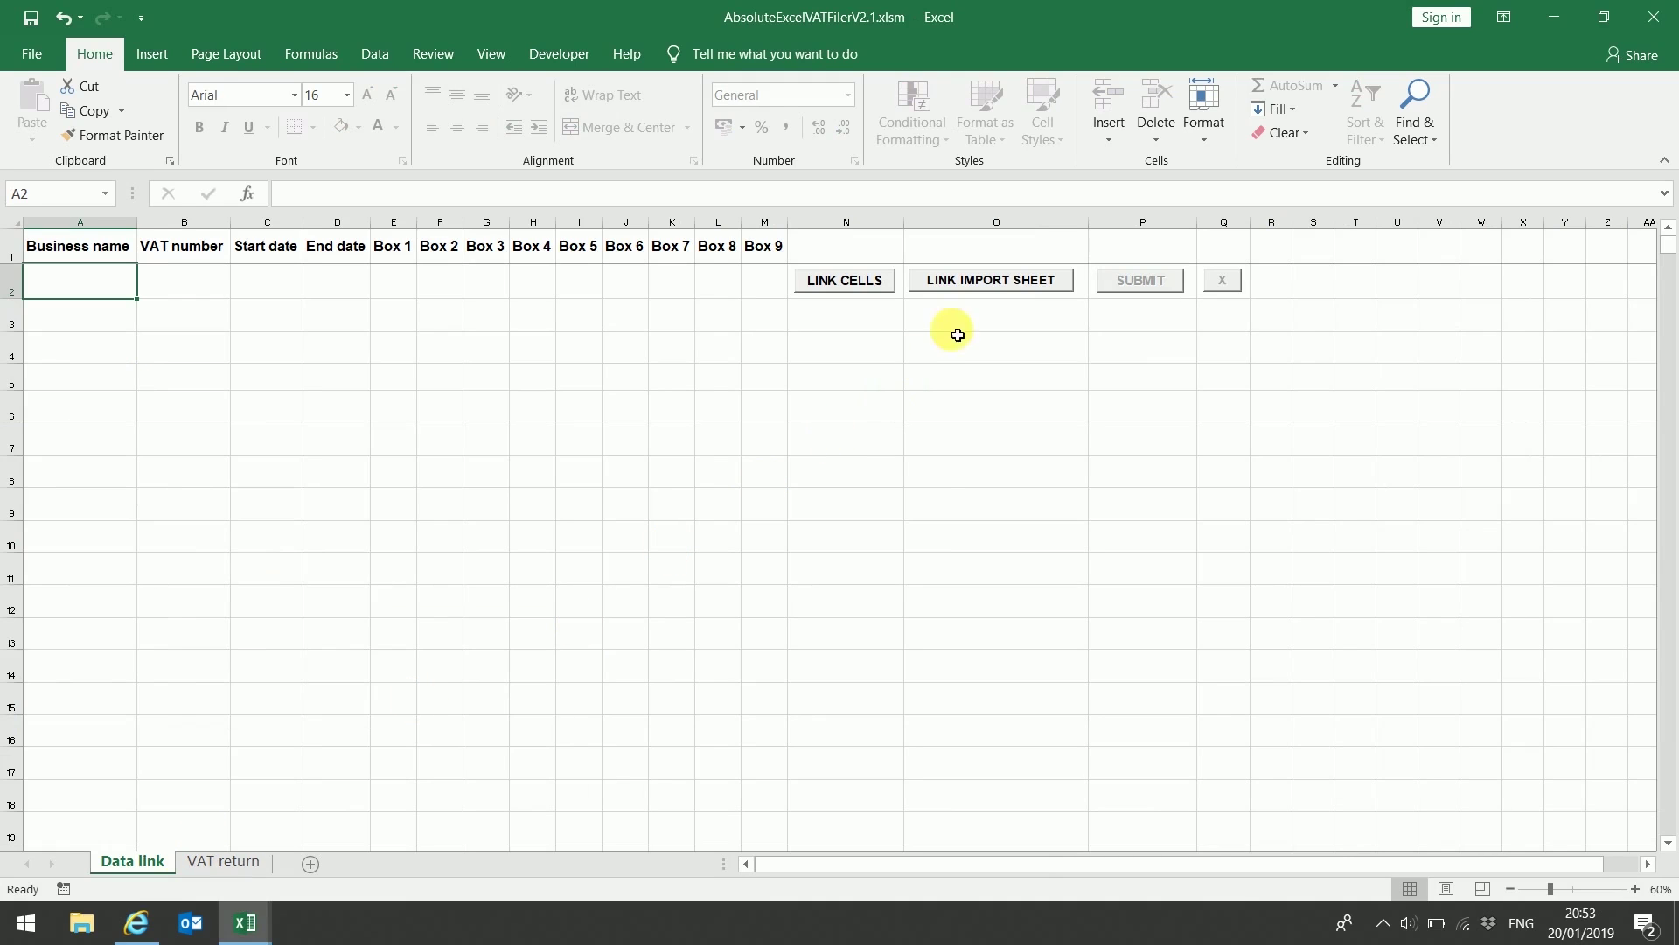
pyautogui.click(994, 282)
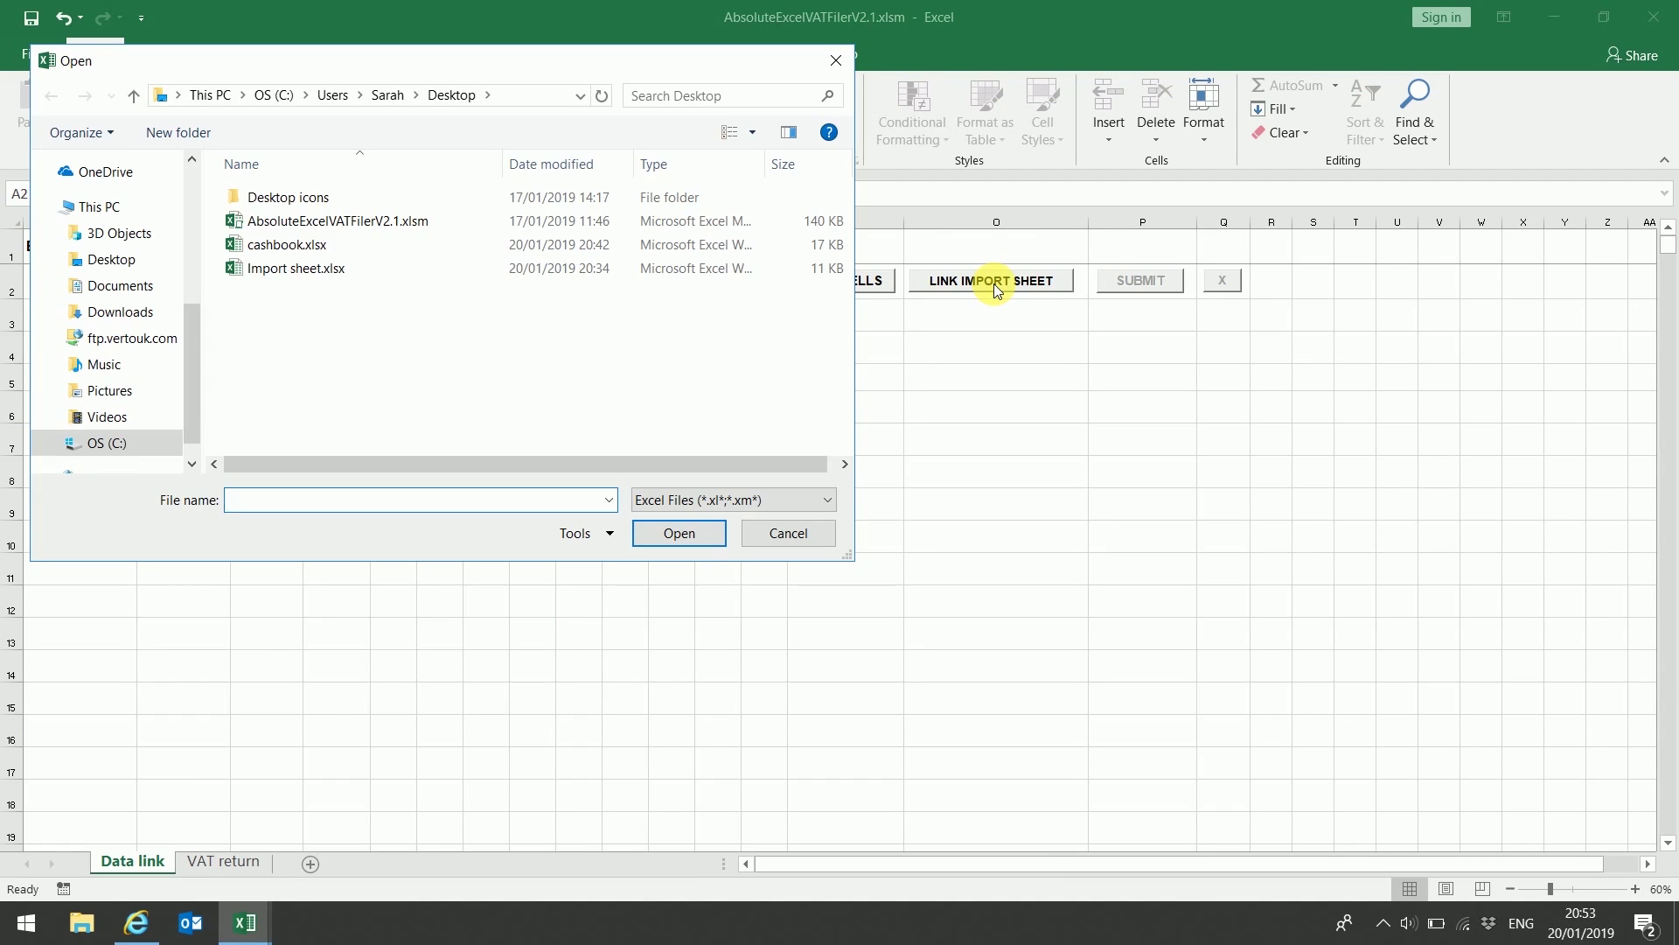
pyautogui.doubleClick(392, 244)
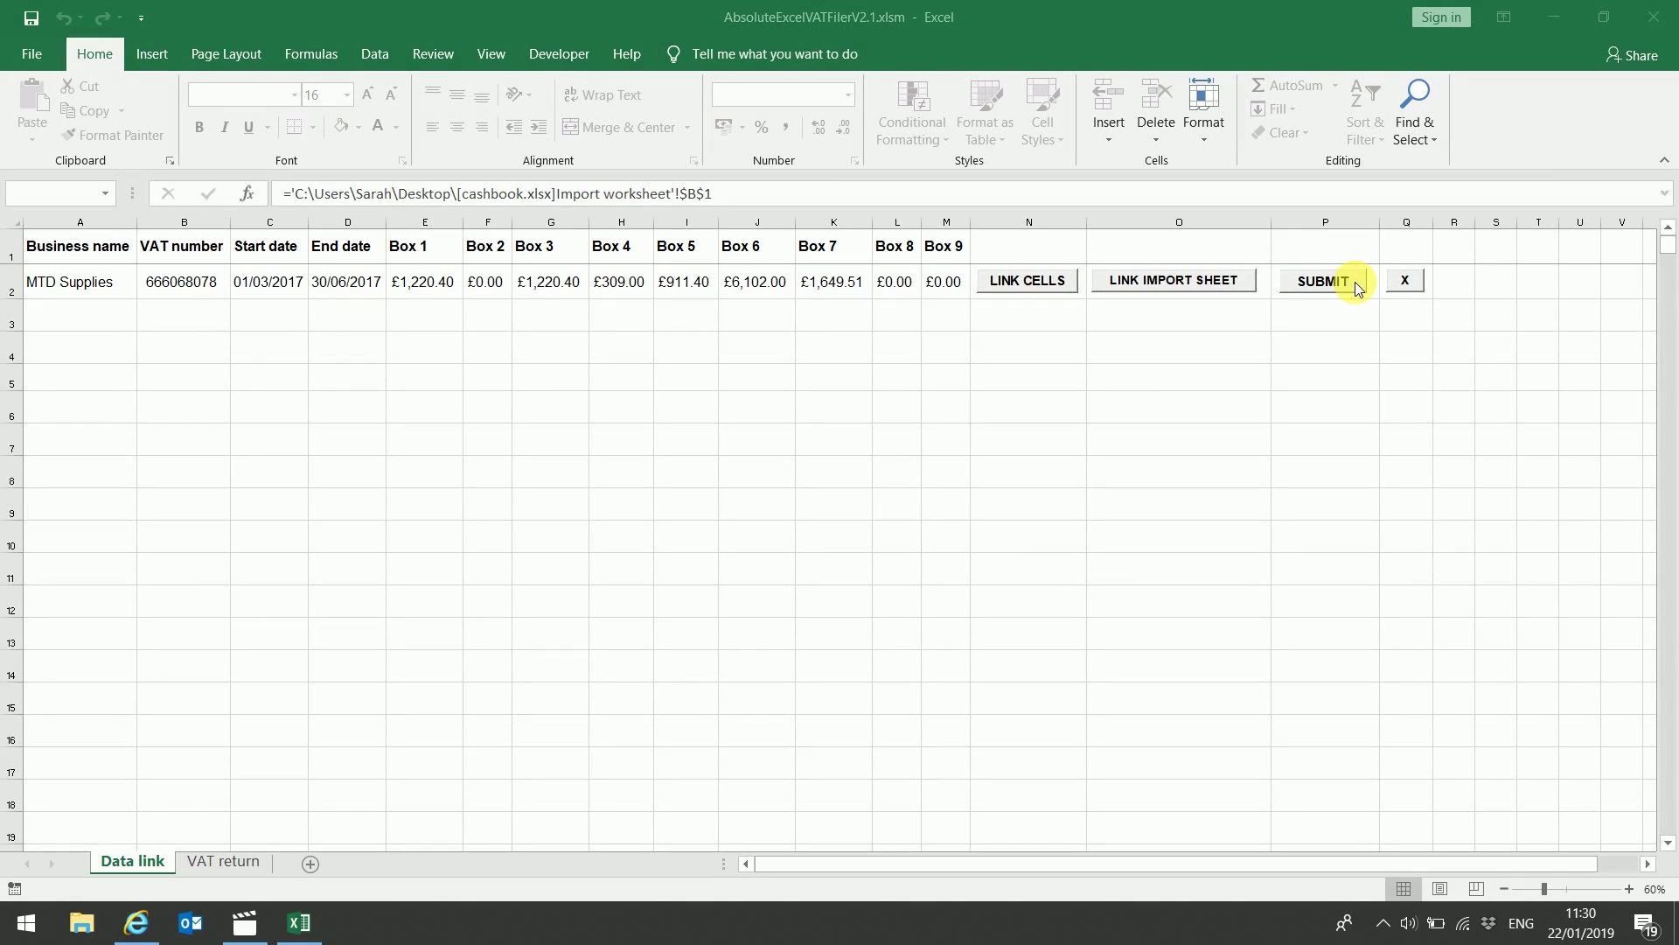
# Send the linked MTD Supplies row from the Data link sheet to the VAT return summary
pyautogui.click(1355, 282)
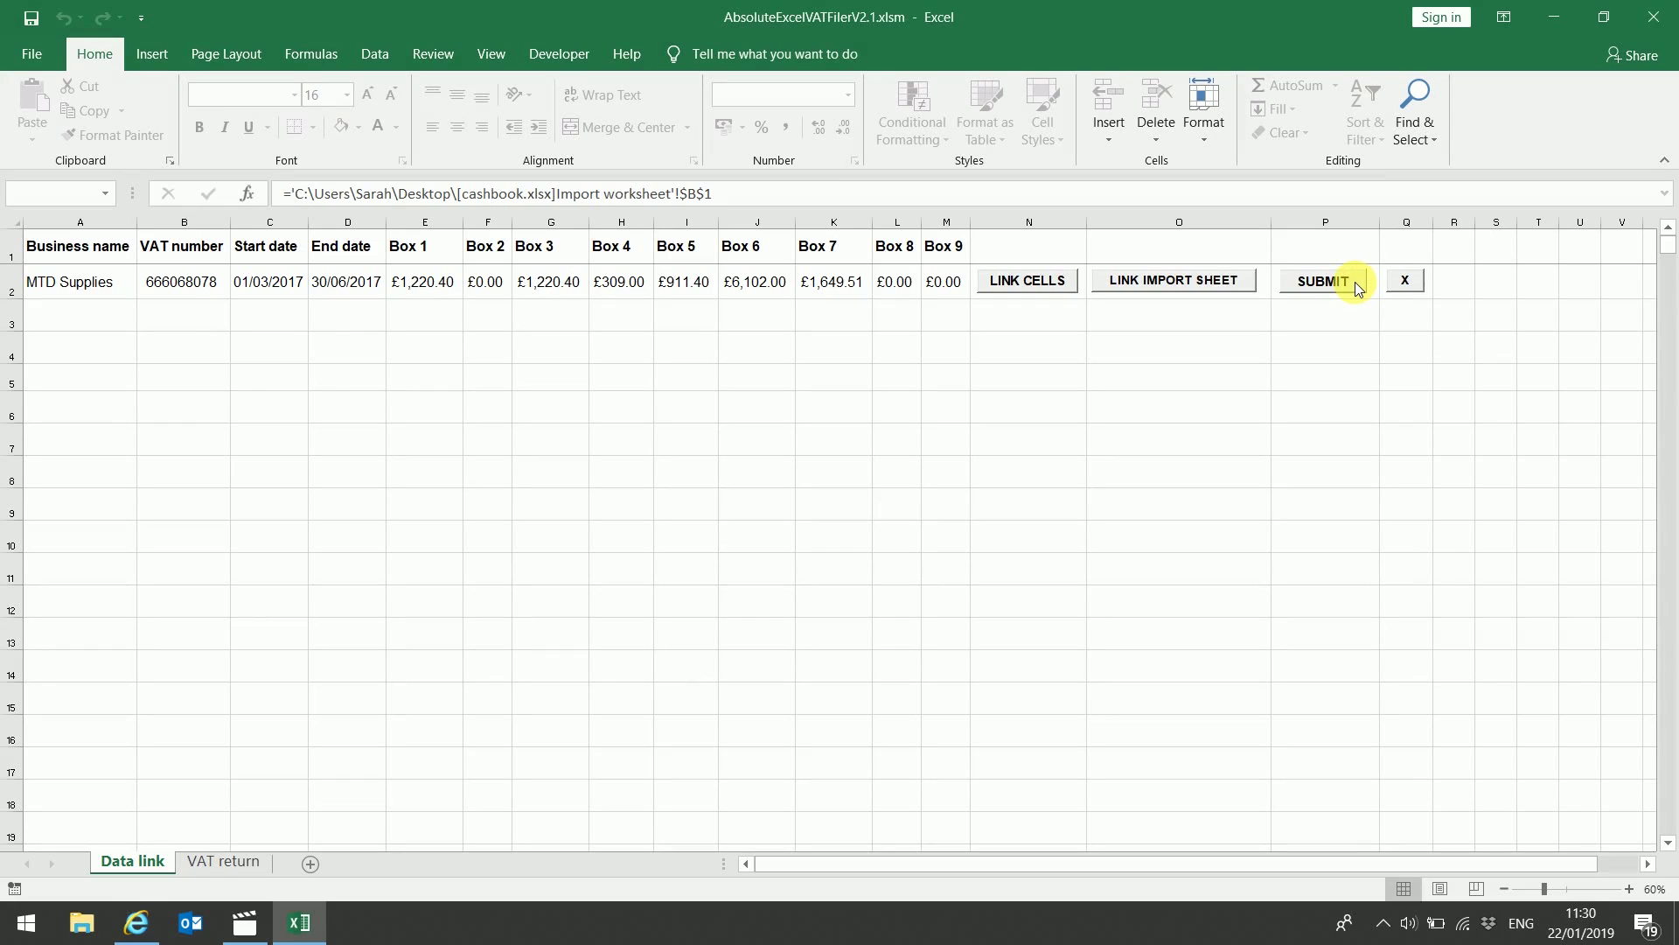
pyautogui.click(1355, 283)
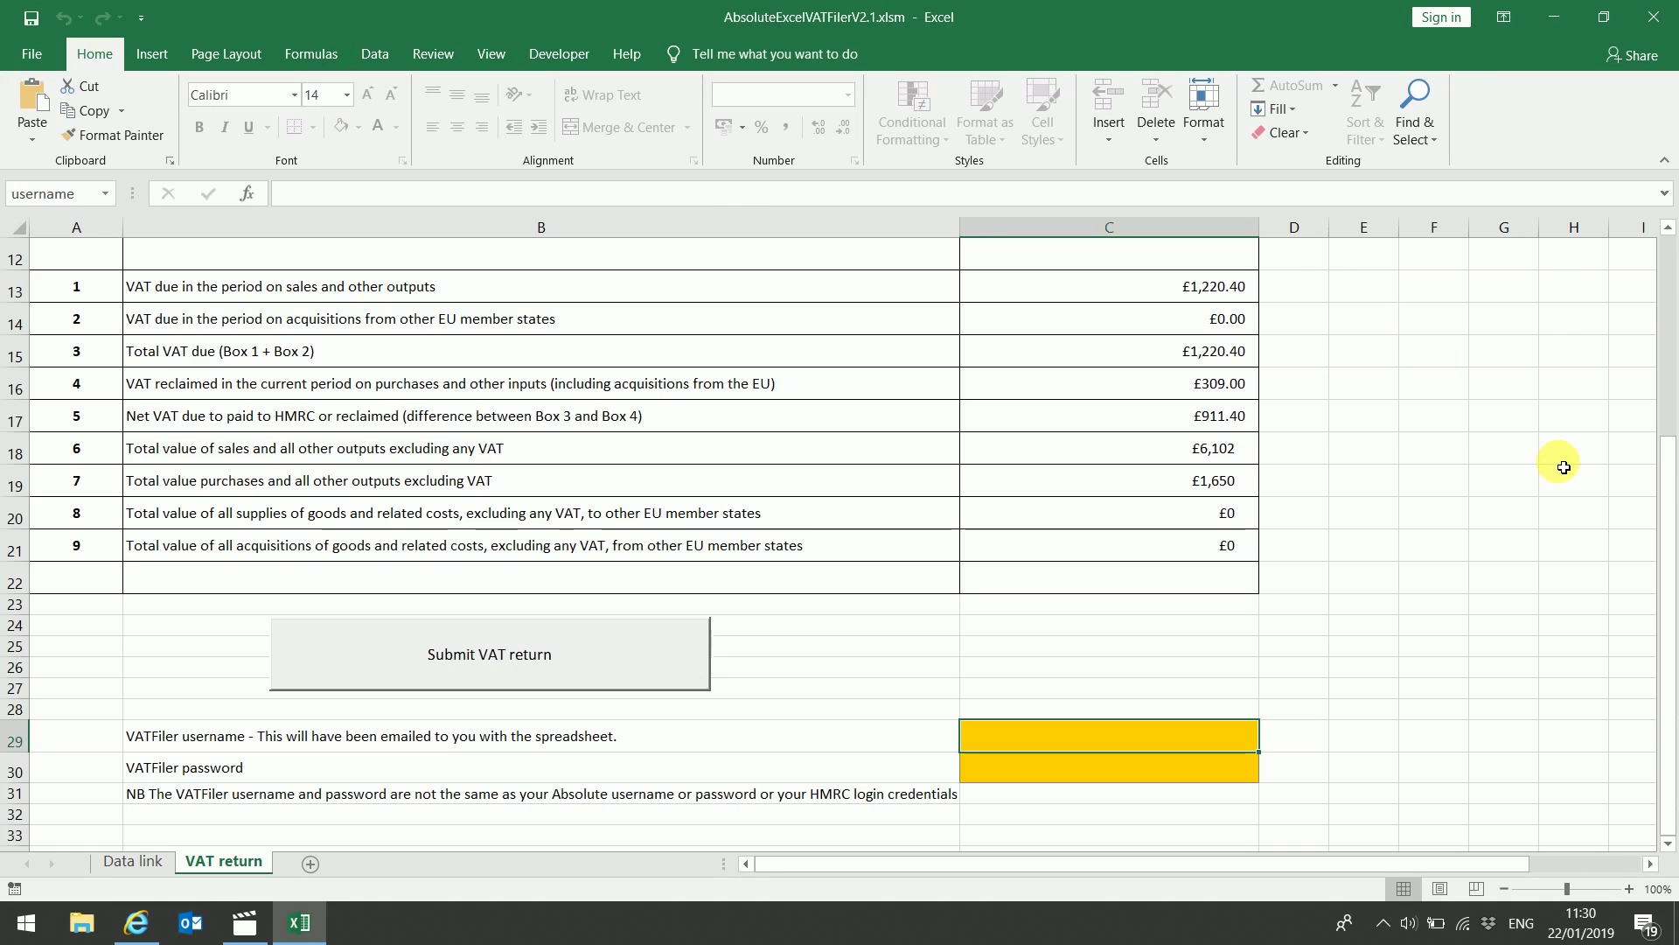
pyautogui.moveTo(1668, 472); pyautogui.dragTo(1668, 473)
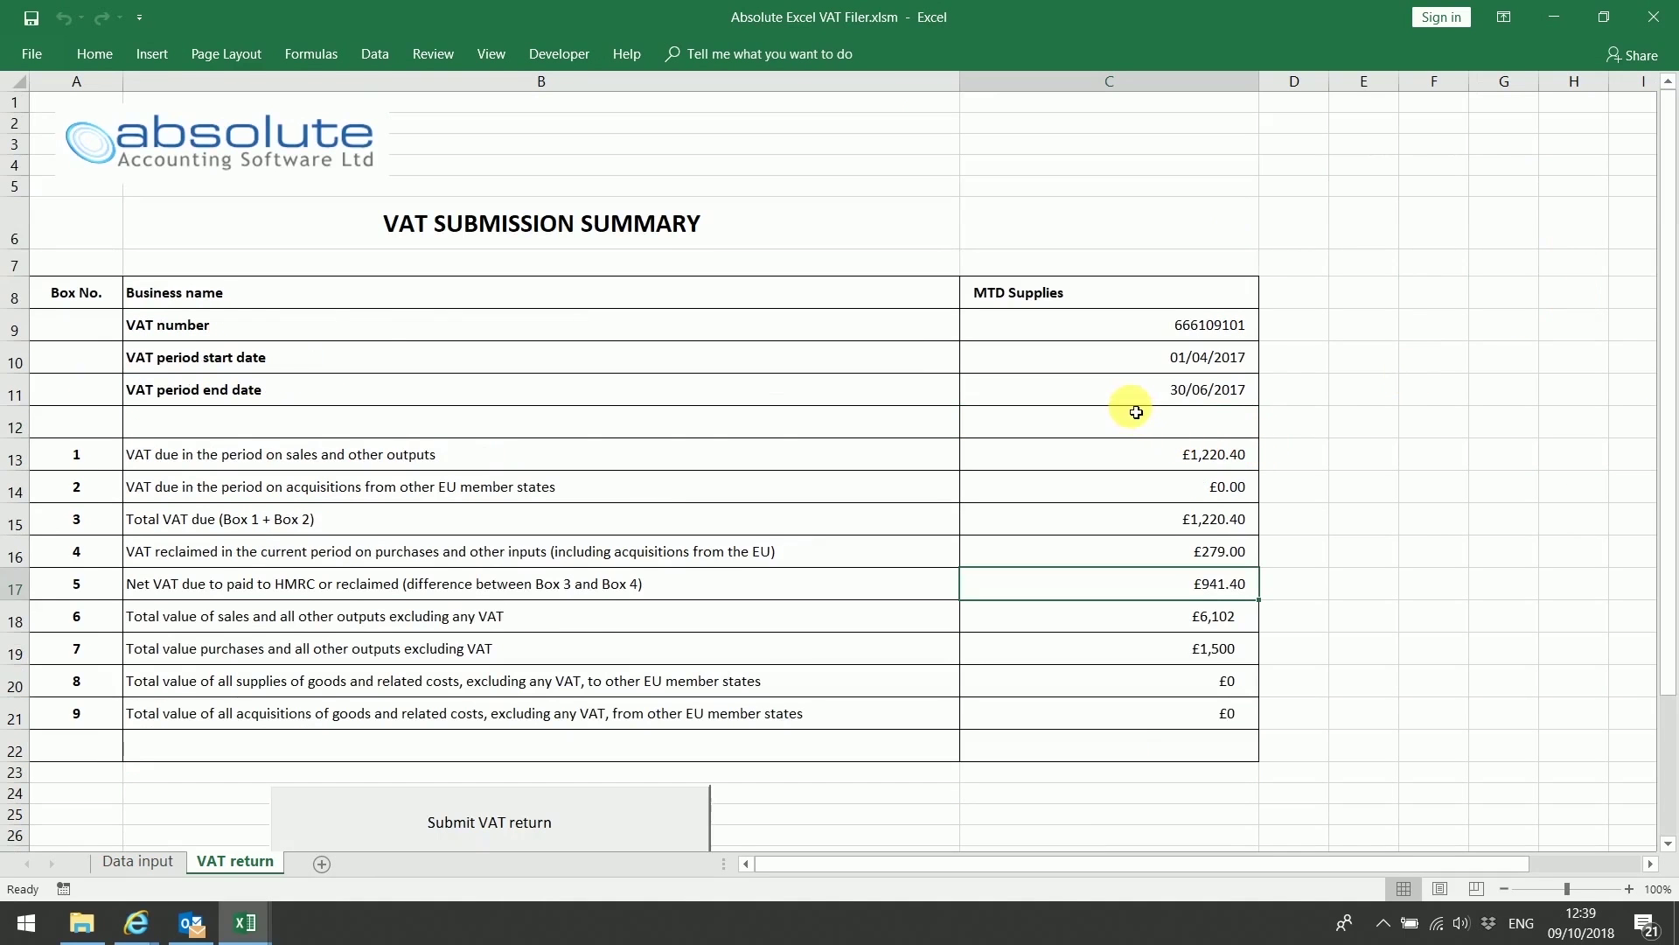
# Submit the VAT return from the submission summary, confirming and finalising the figures in the legal declaration
pyautogui.scroll(-2, 1135, 414)
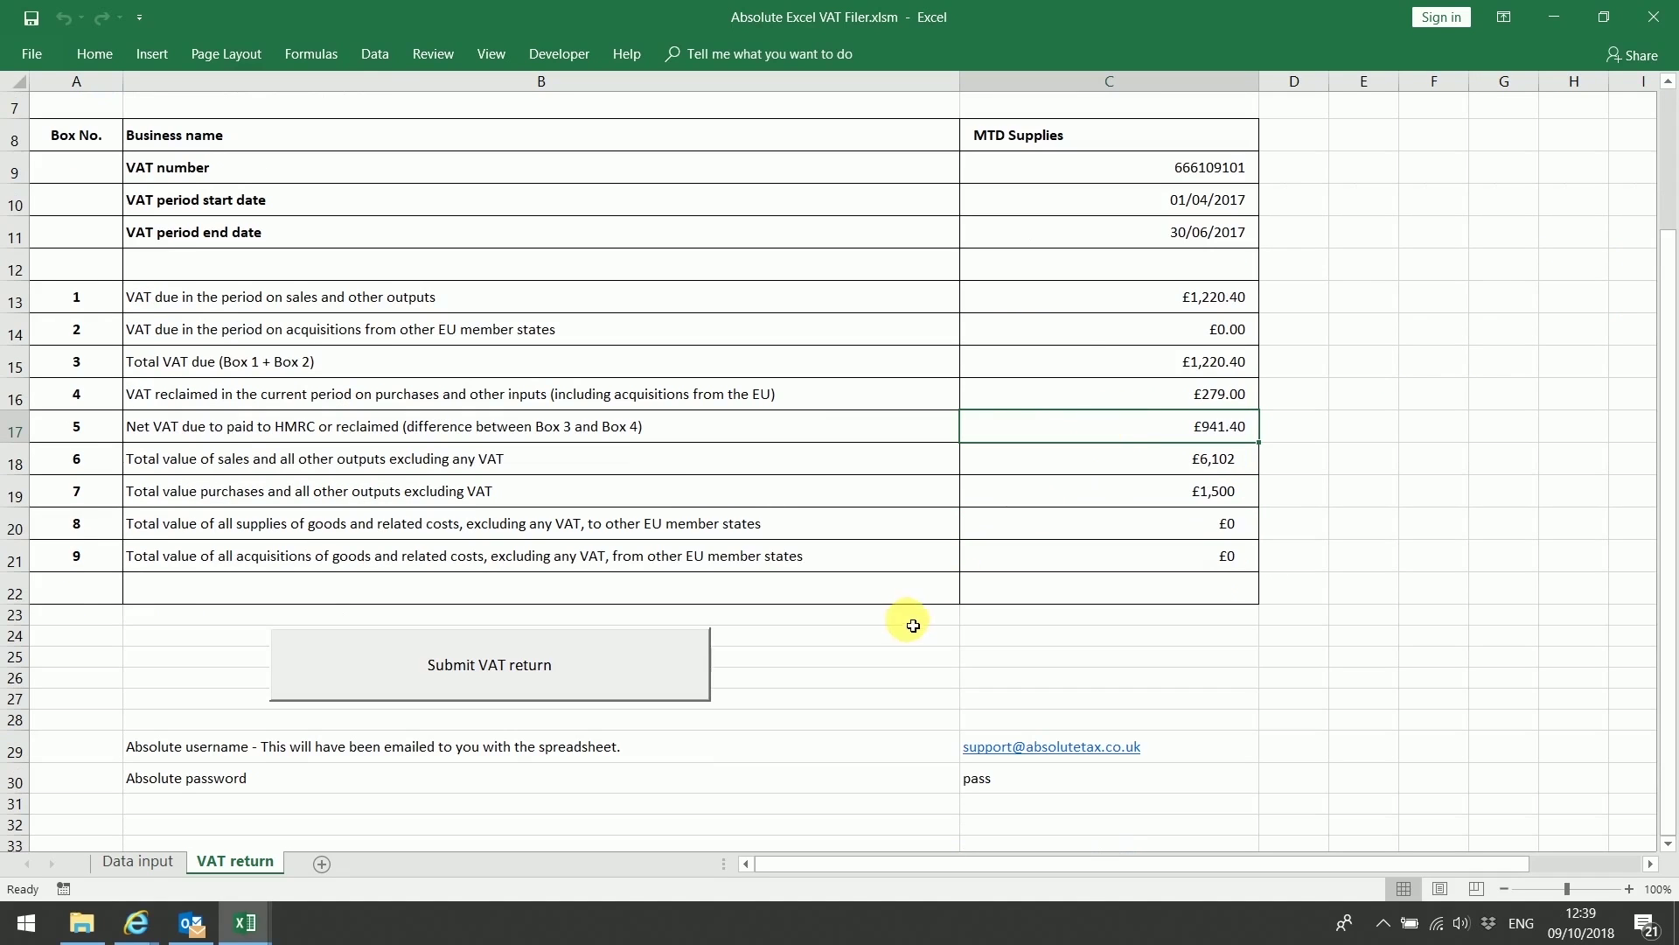
pyautogui.click(648, 668)
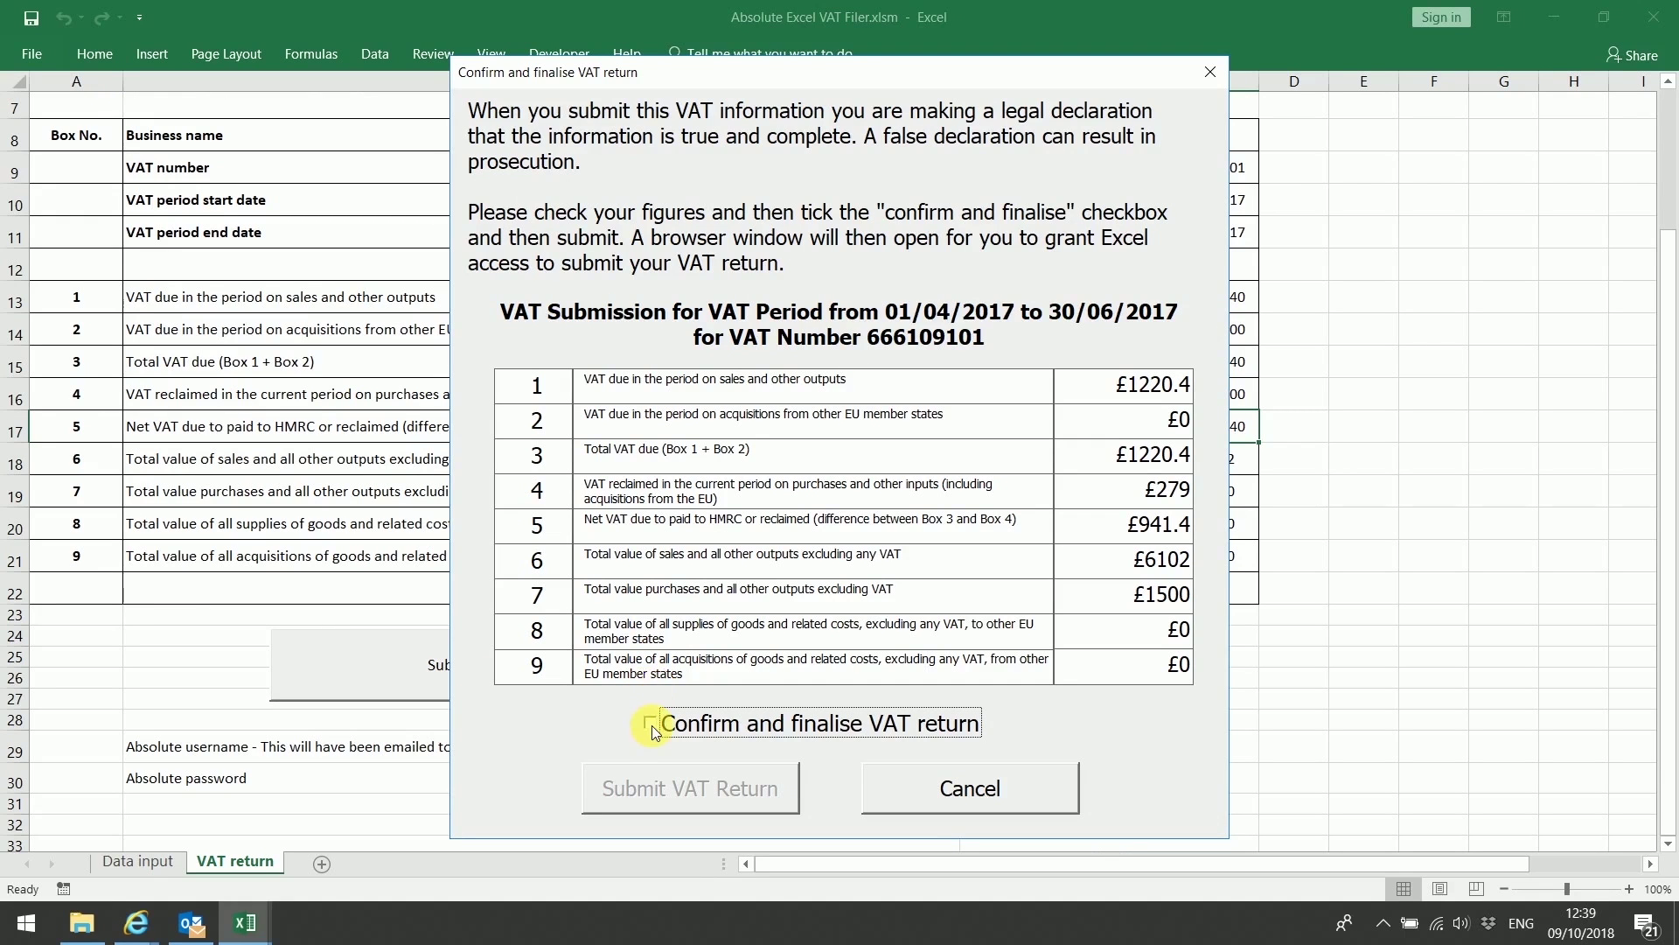
pyautogui.click(652, 726)
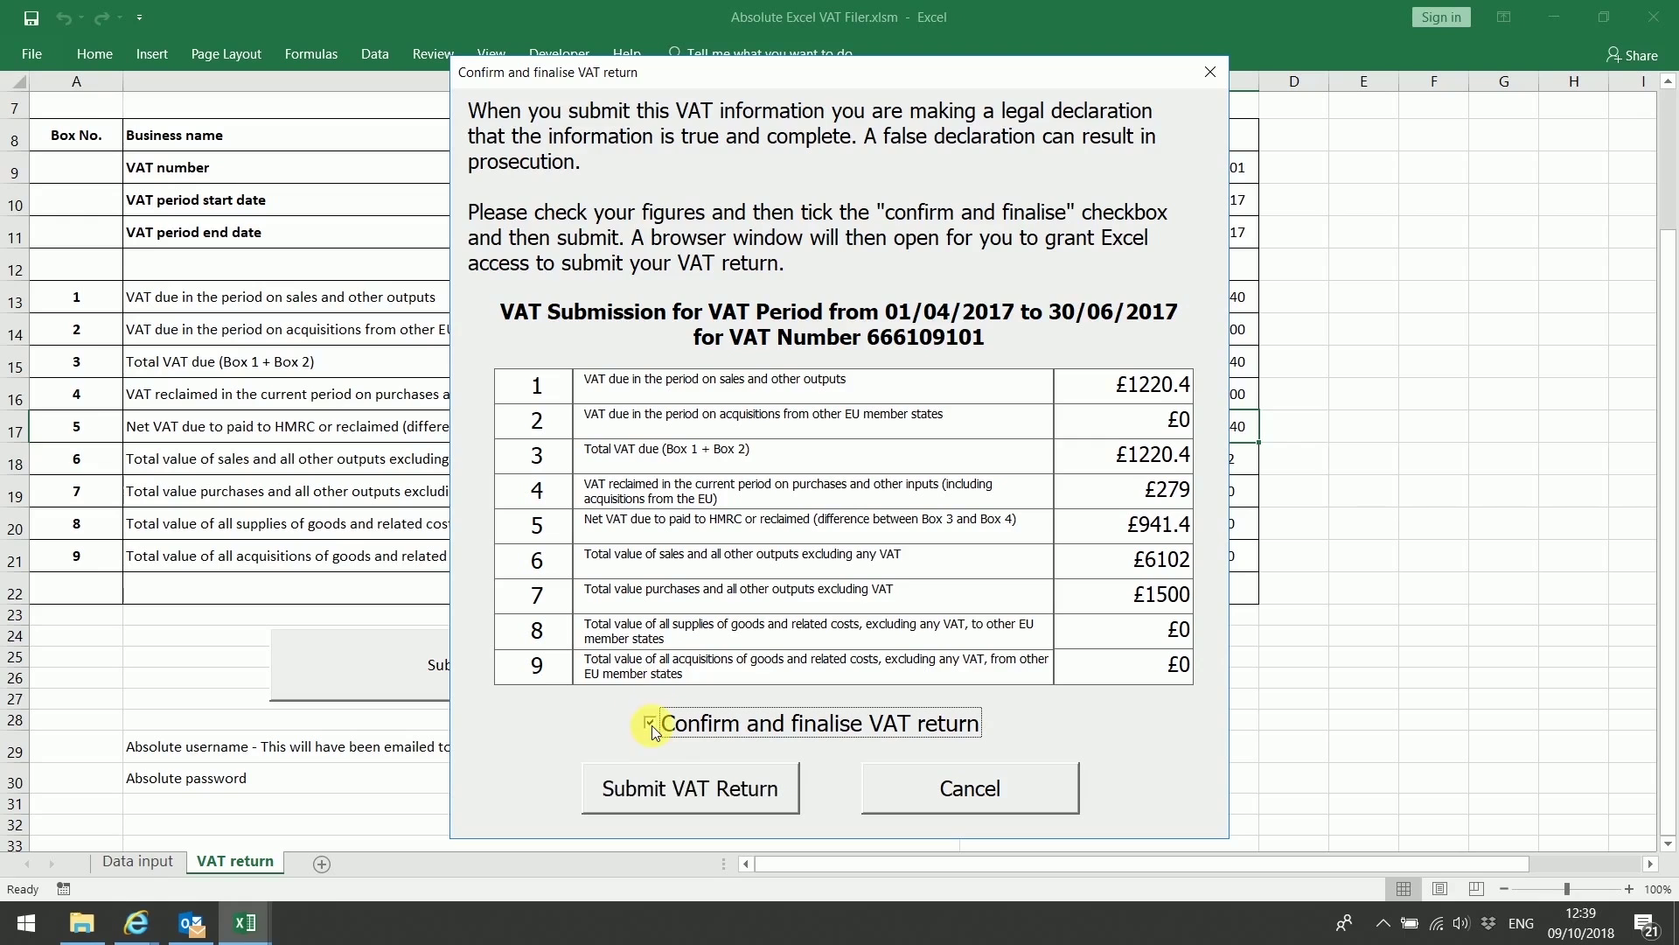
pyautogui.click(648, 789)
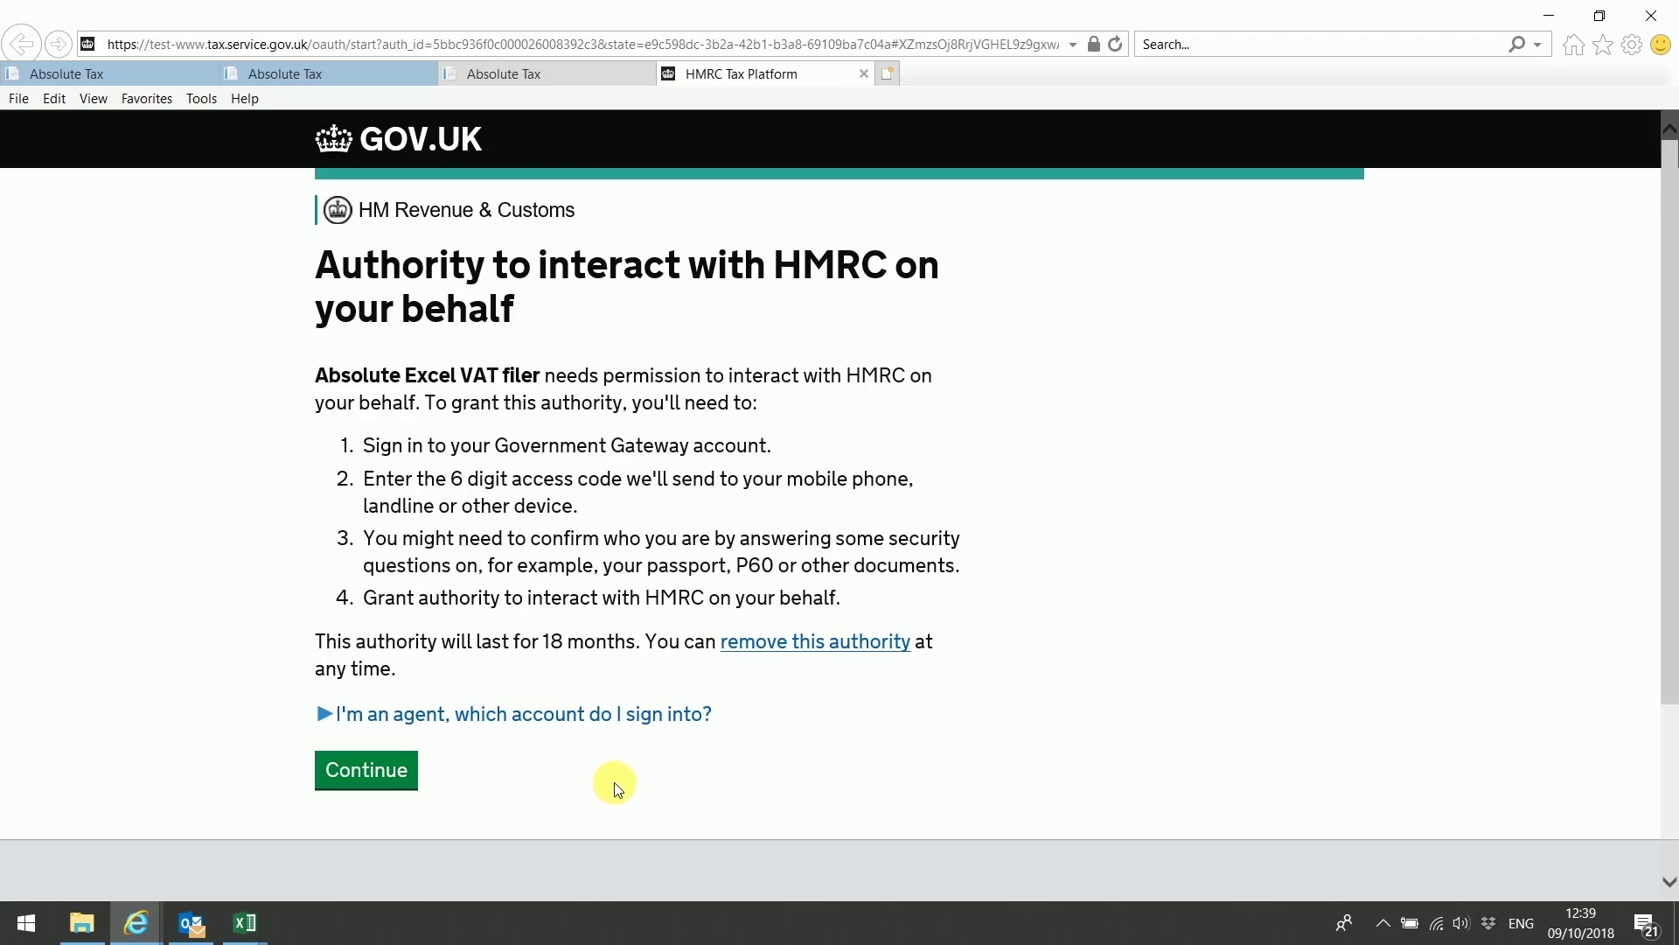
# Sign in to HMRC with the user ID and account password, and grant Absolute Excel VAT filer authority to change the VAT information
pyautogui.click(408, 785)
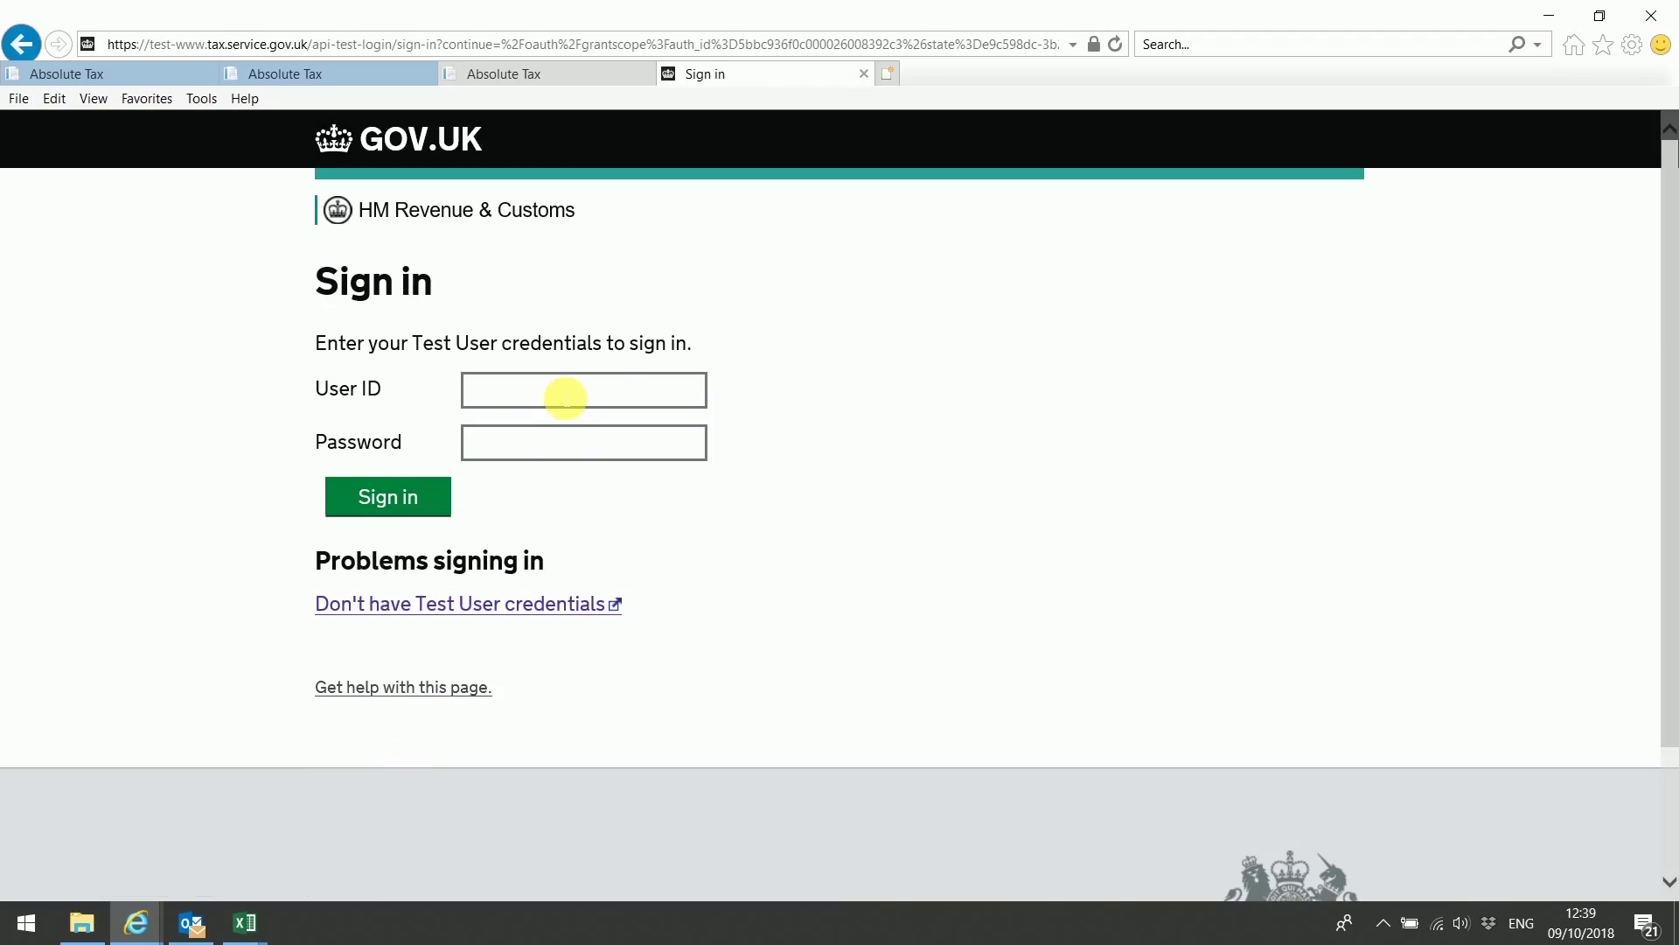
pyautogui.click(584, 385)
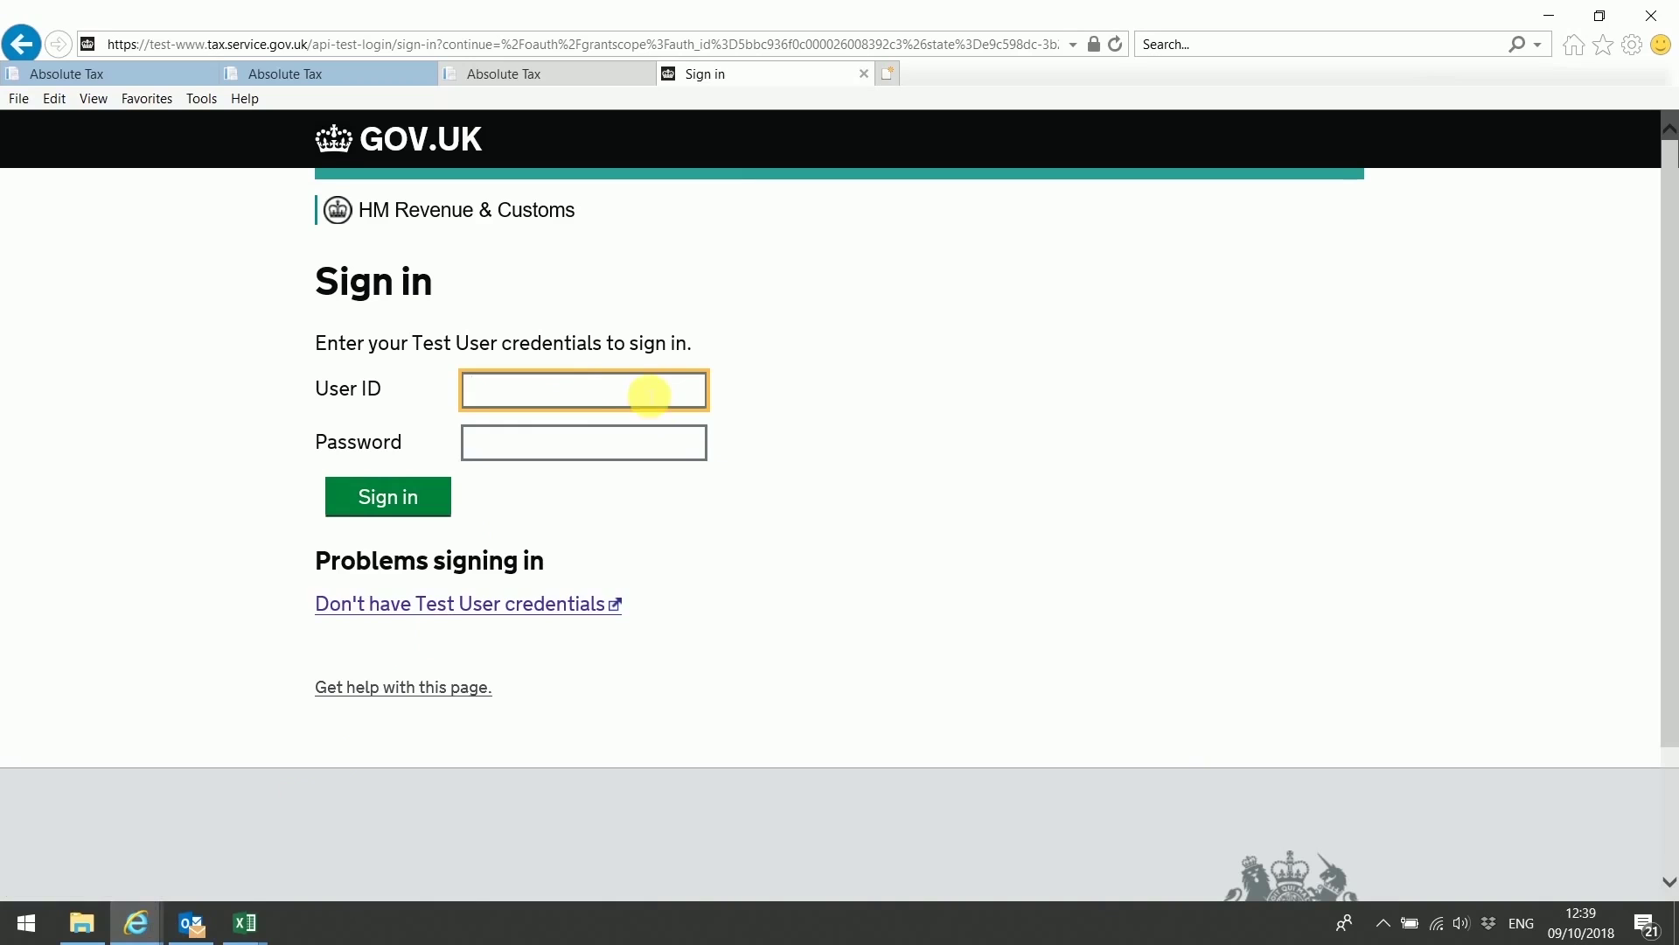
pyautogui.rightClick(648, 389)
pyautogui.click(665, 471)
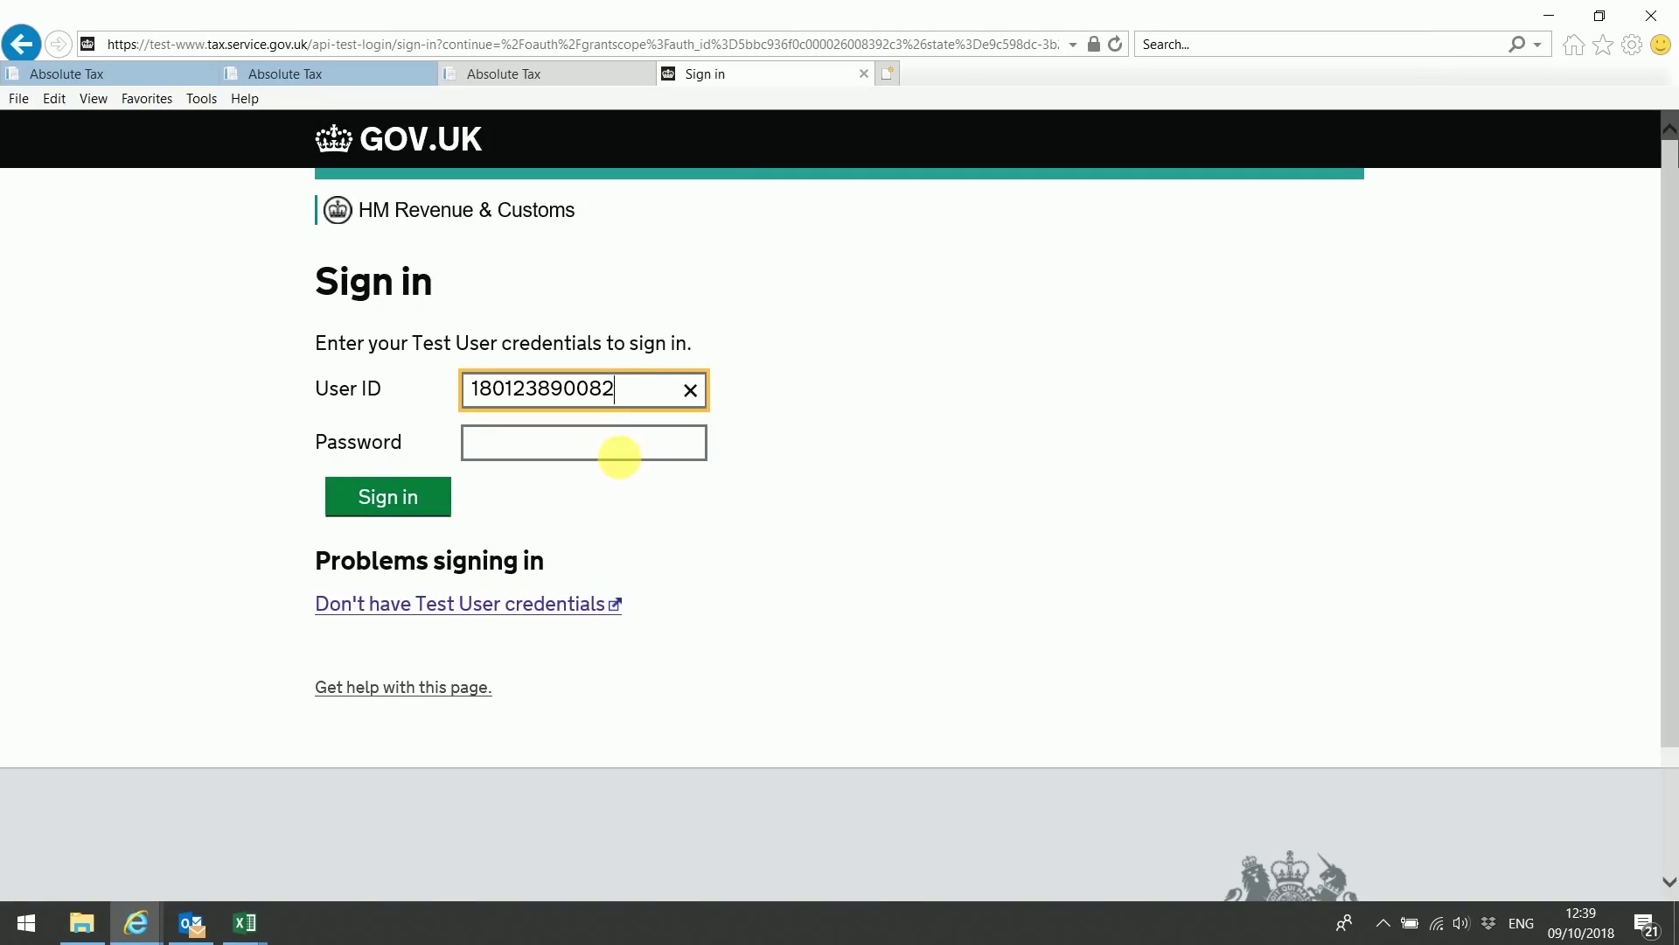
pyautogui.click(554, 446)
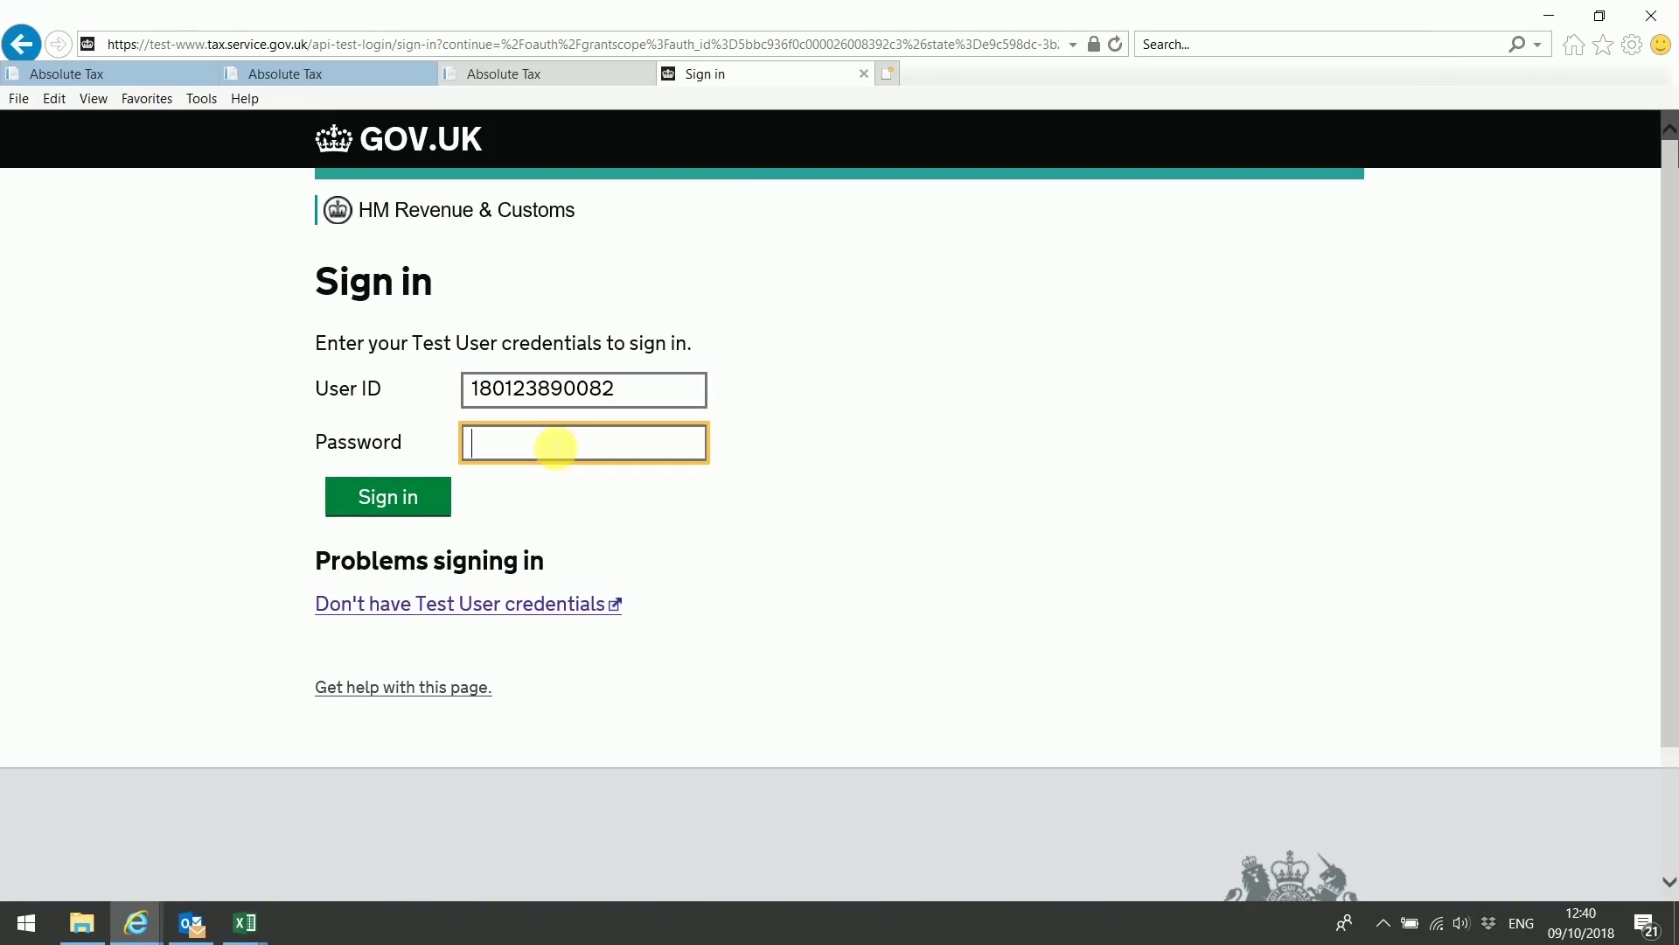
pyautogui.rightClick(553, 445)
pyautogui.click(589, 523)
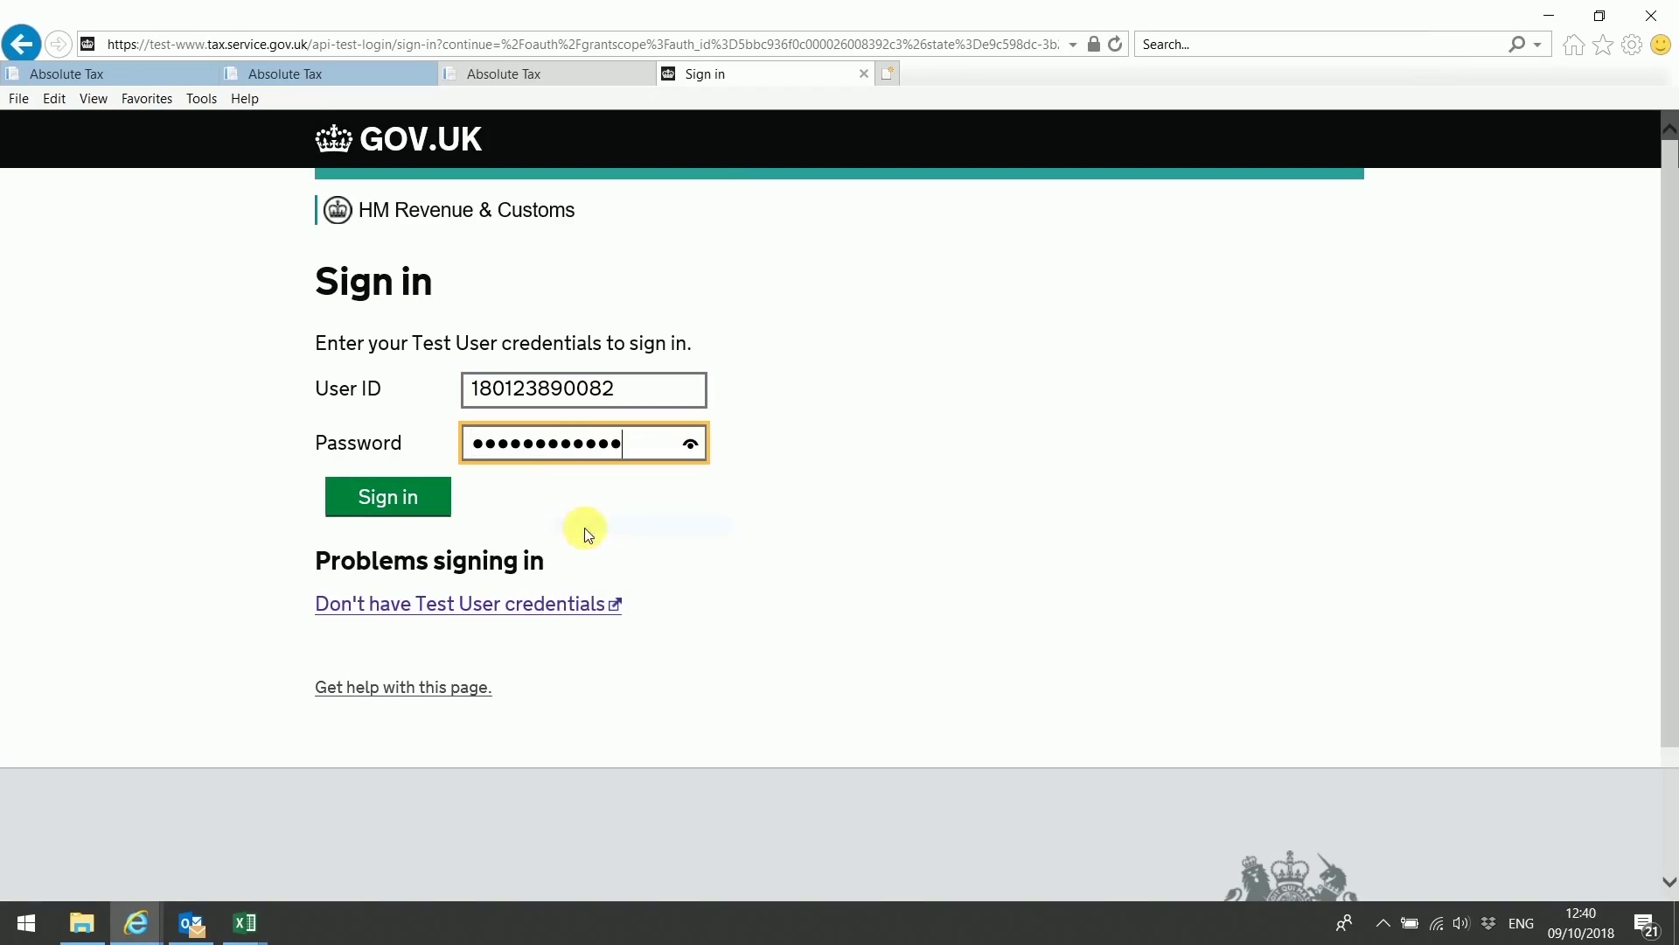
pyautogui.click(428, 499)
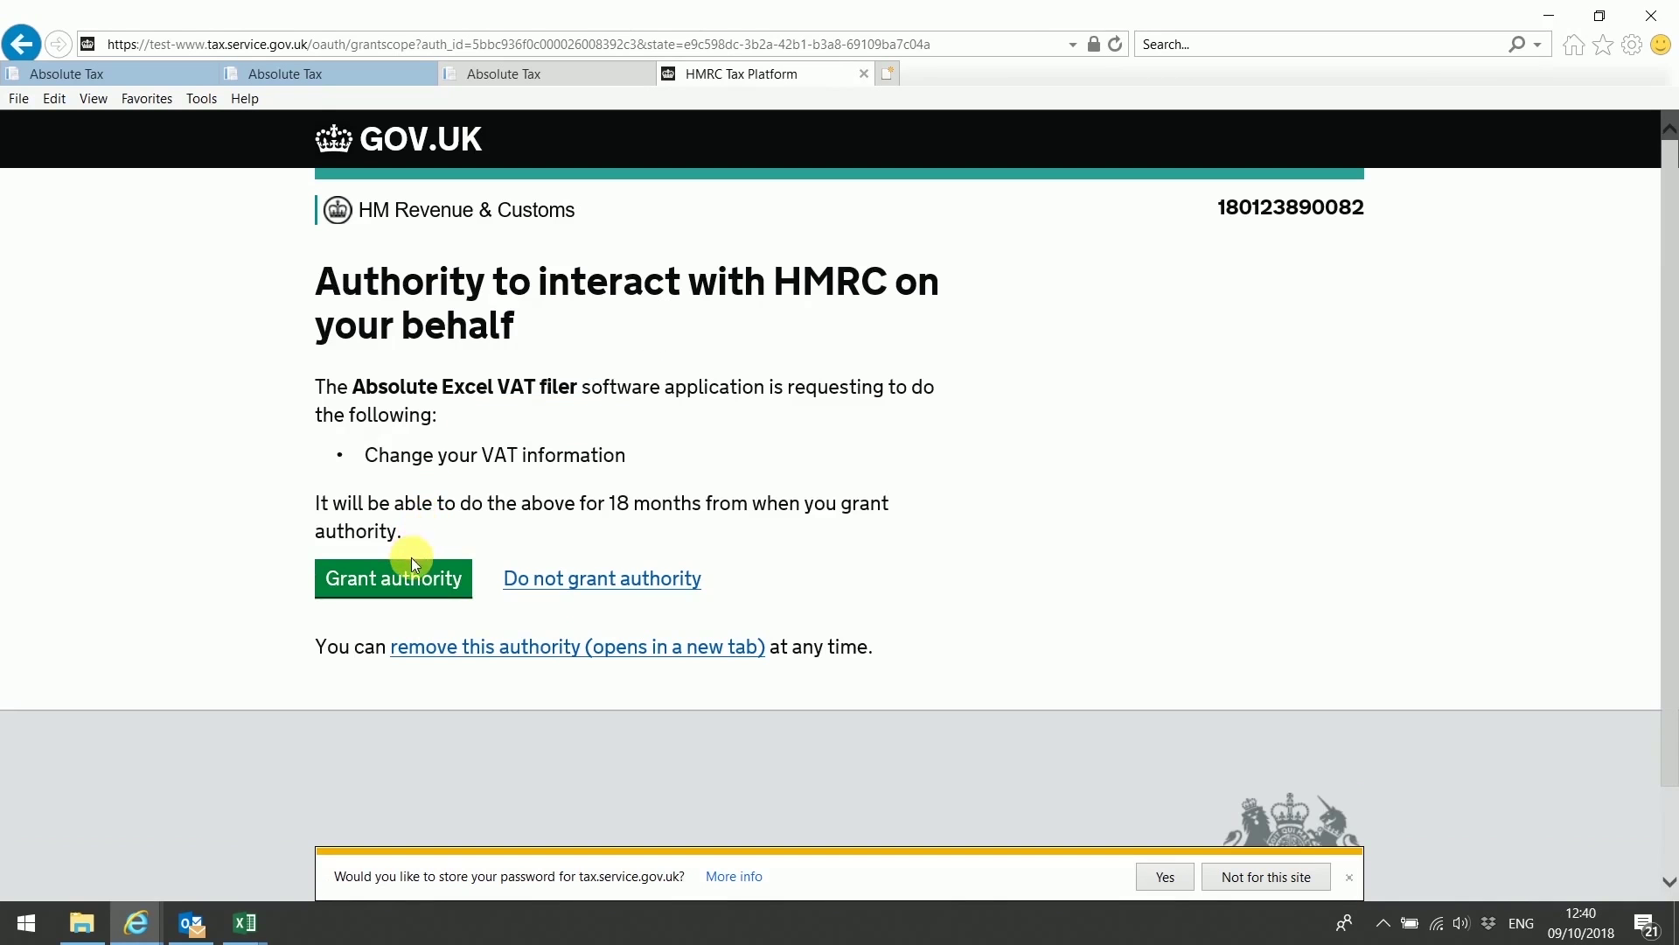
pyautogui.click(411, 581)
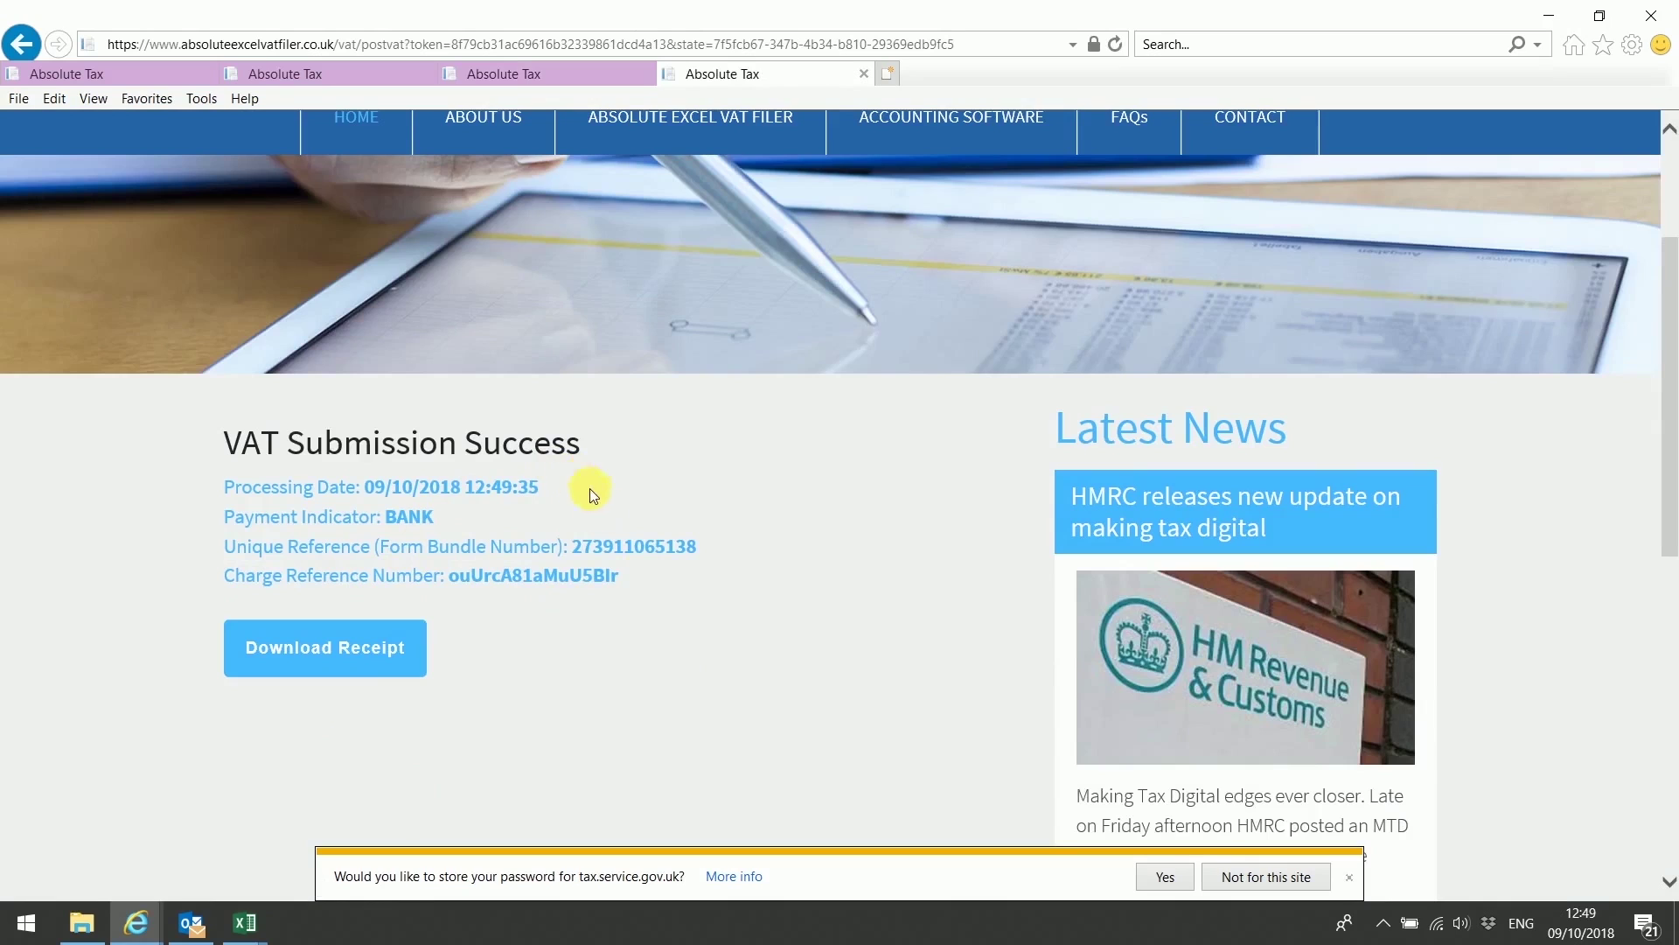
# Download and open the VAT-Receipt.pdf submission receipt, and review the HMRC response and the transmitted box values
pyautogui.click(350, 656)
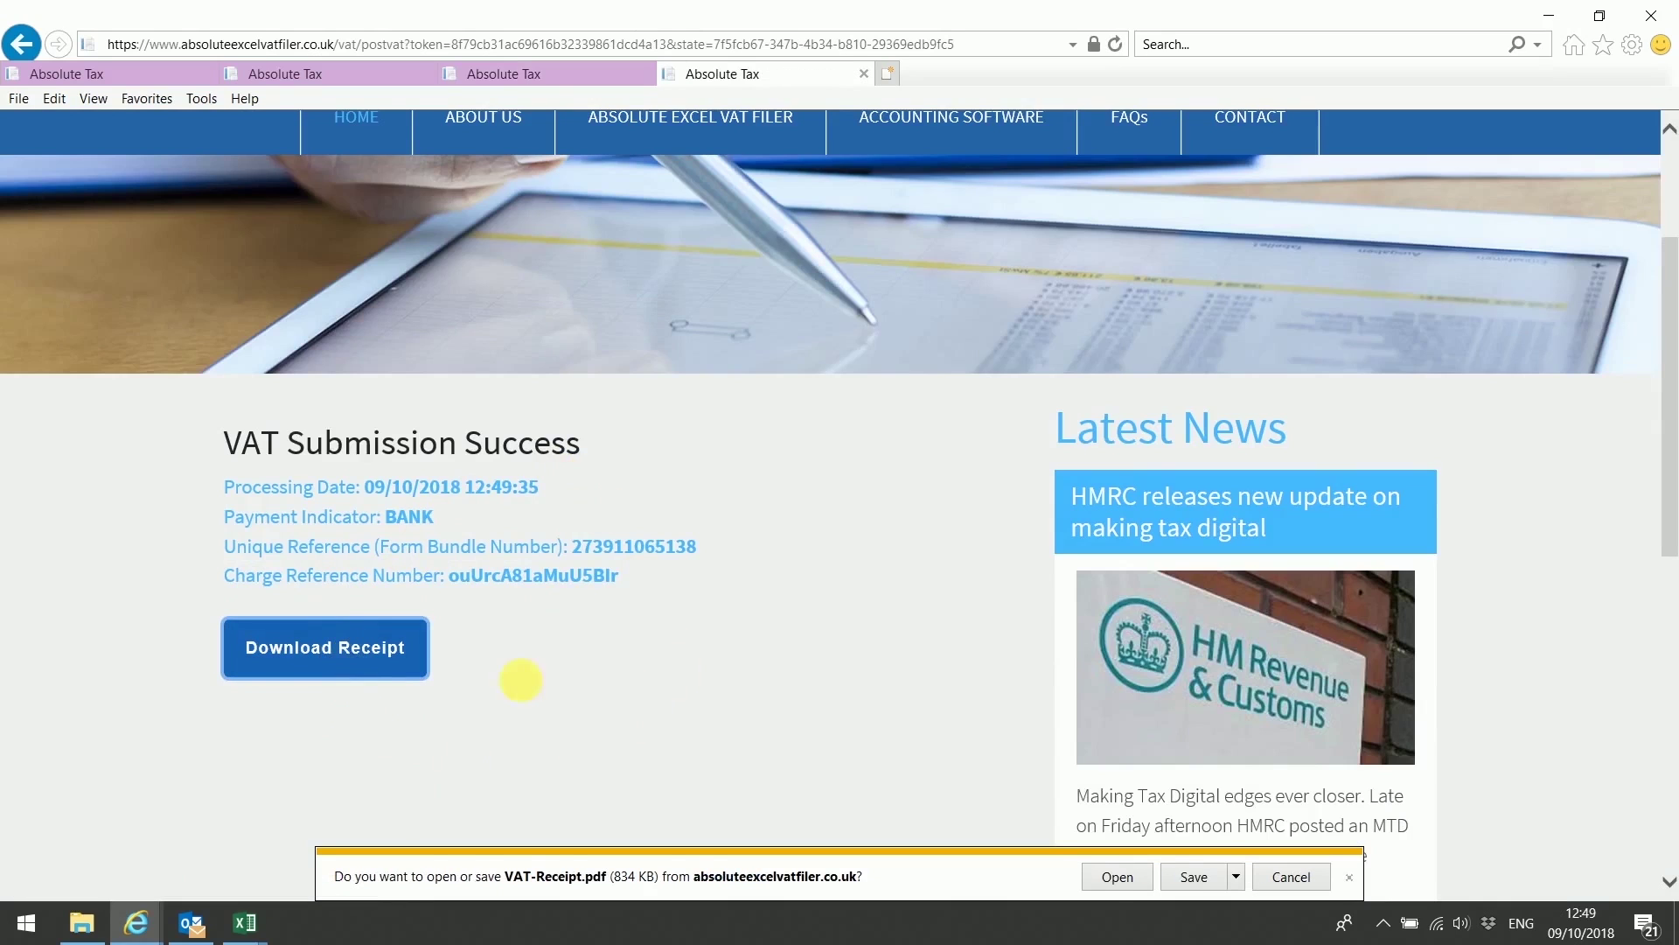
pyautogui.click(1105, 878)
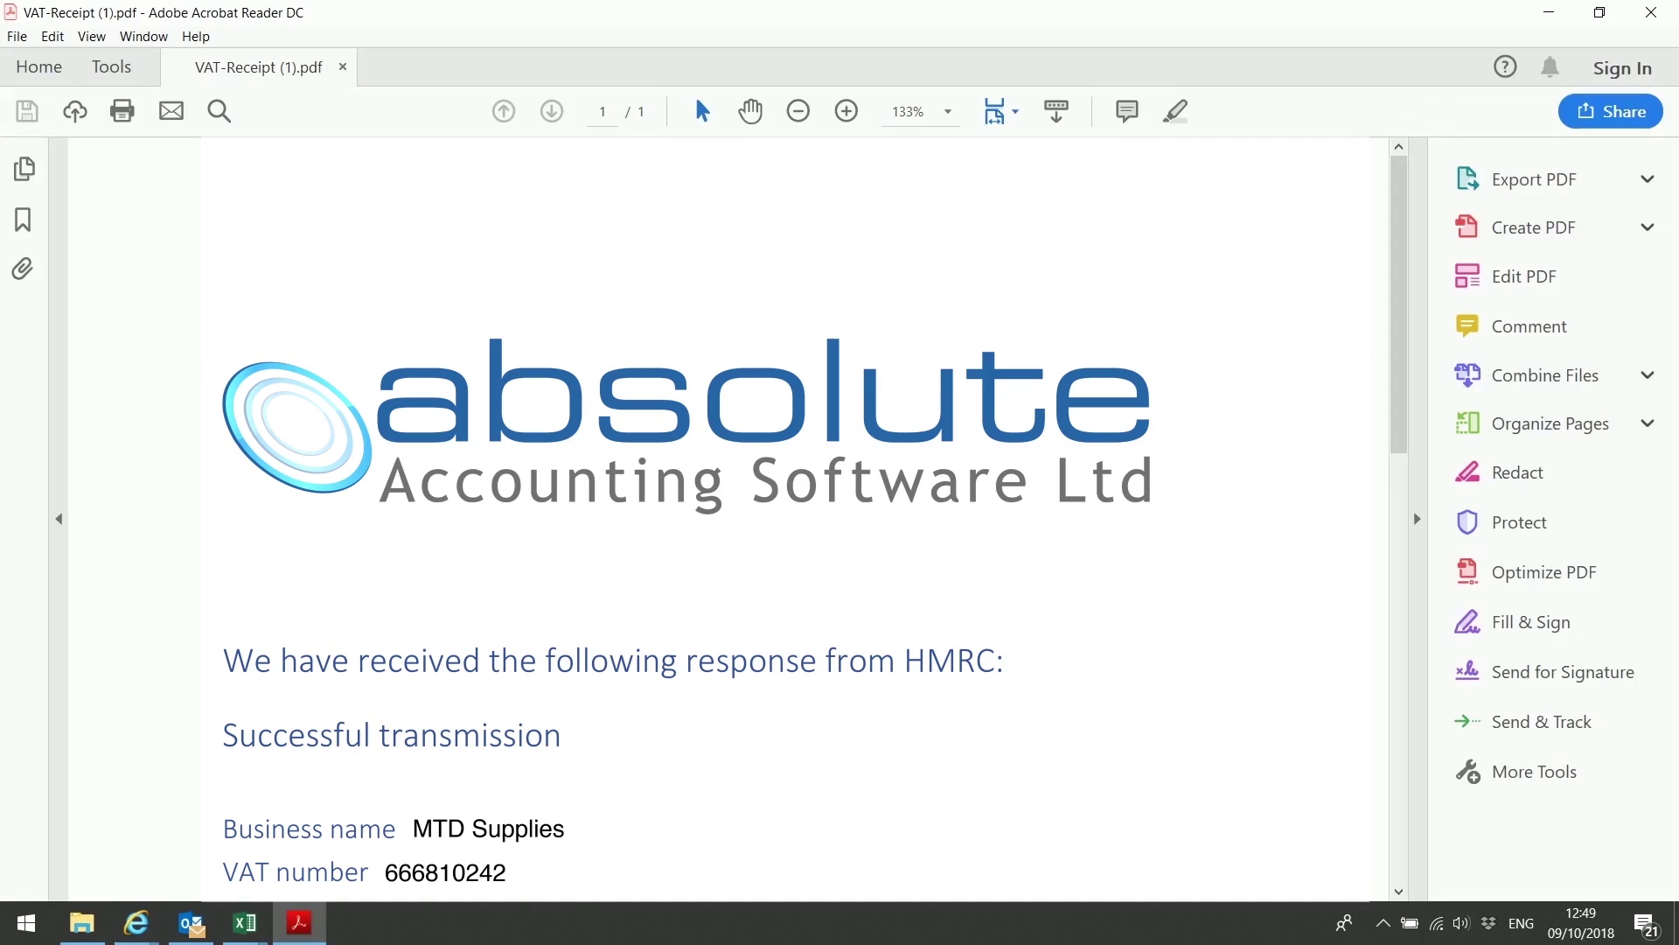
pyautogui.scroll(-3, 979, 700)
pyautogui.scroll(-4, 686, 525)
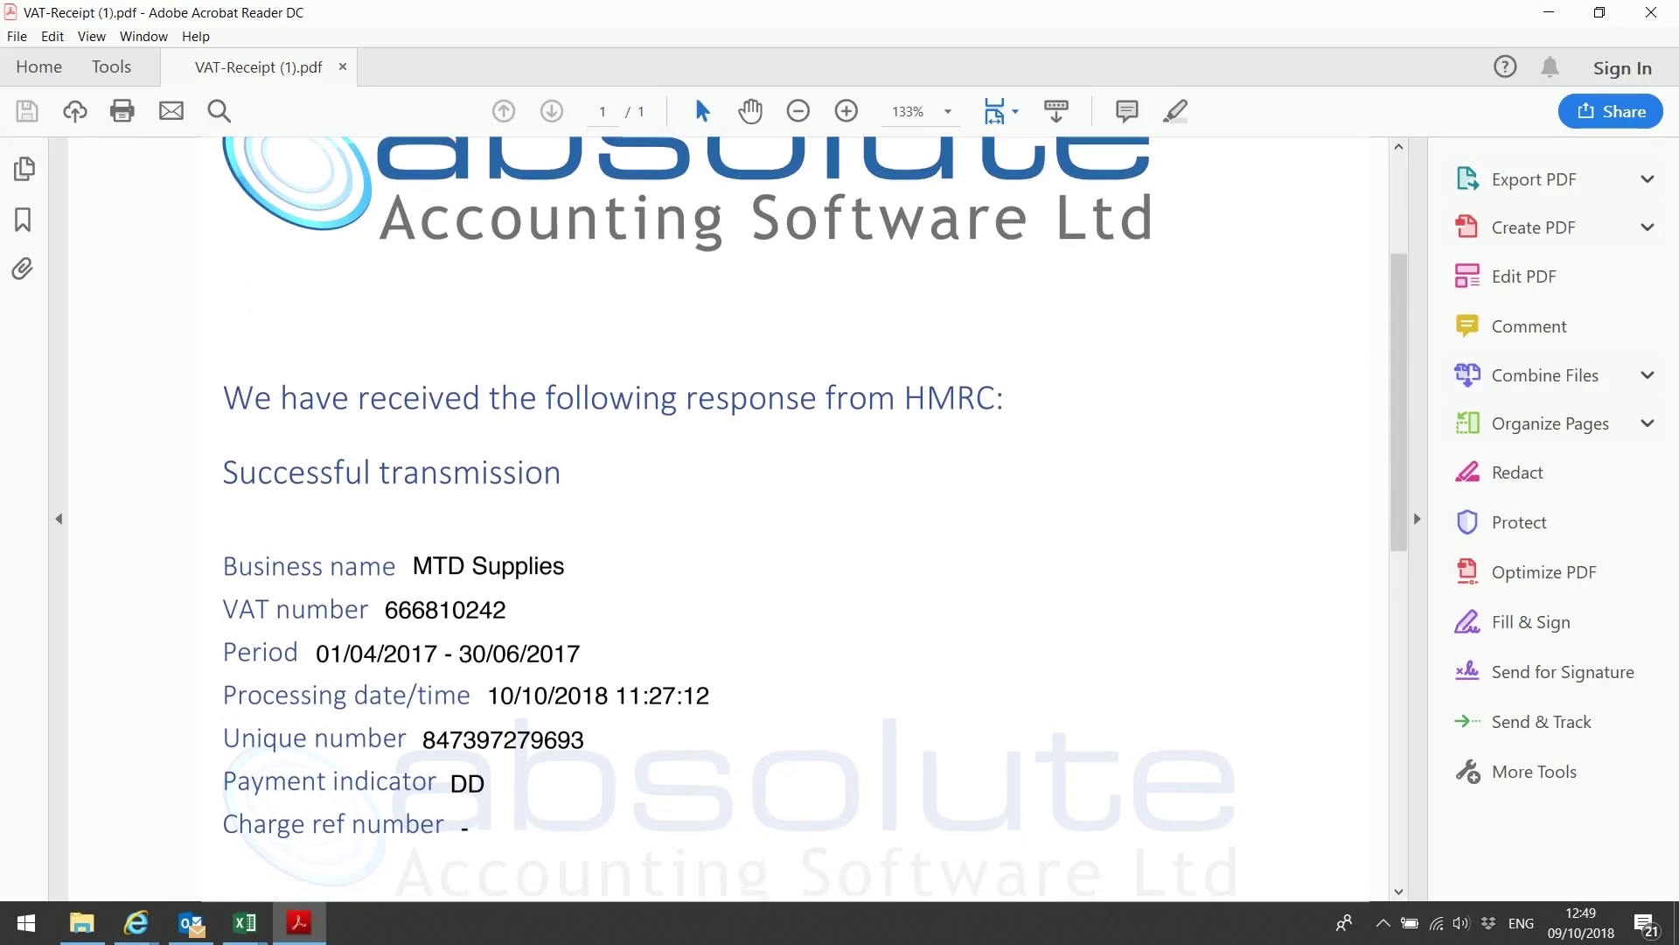
pyautogui.scroll(-4, 686, 525)
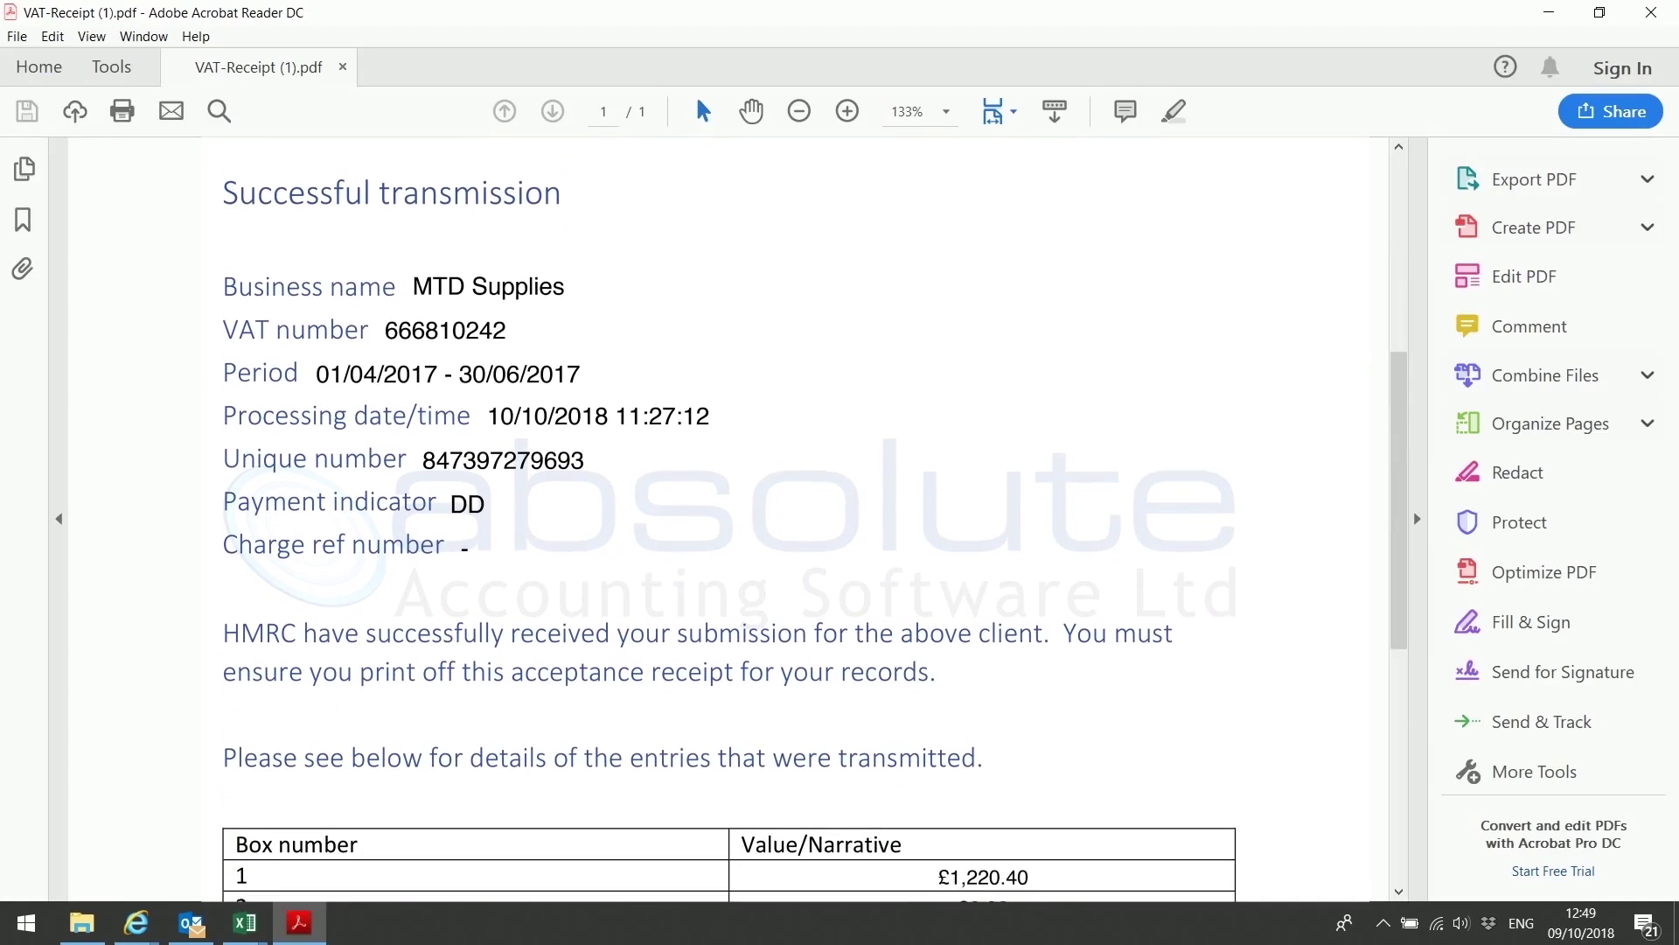
pyautogui.scroll(-4, 686, 524)
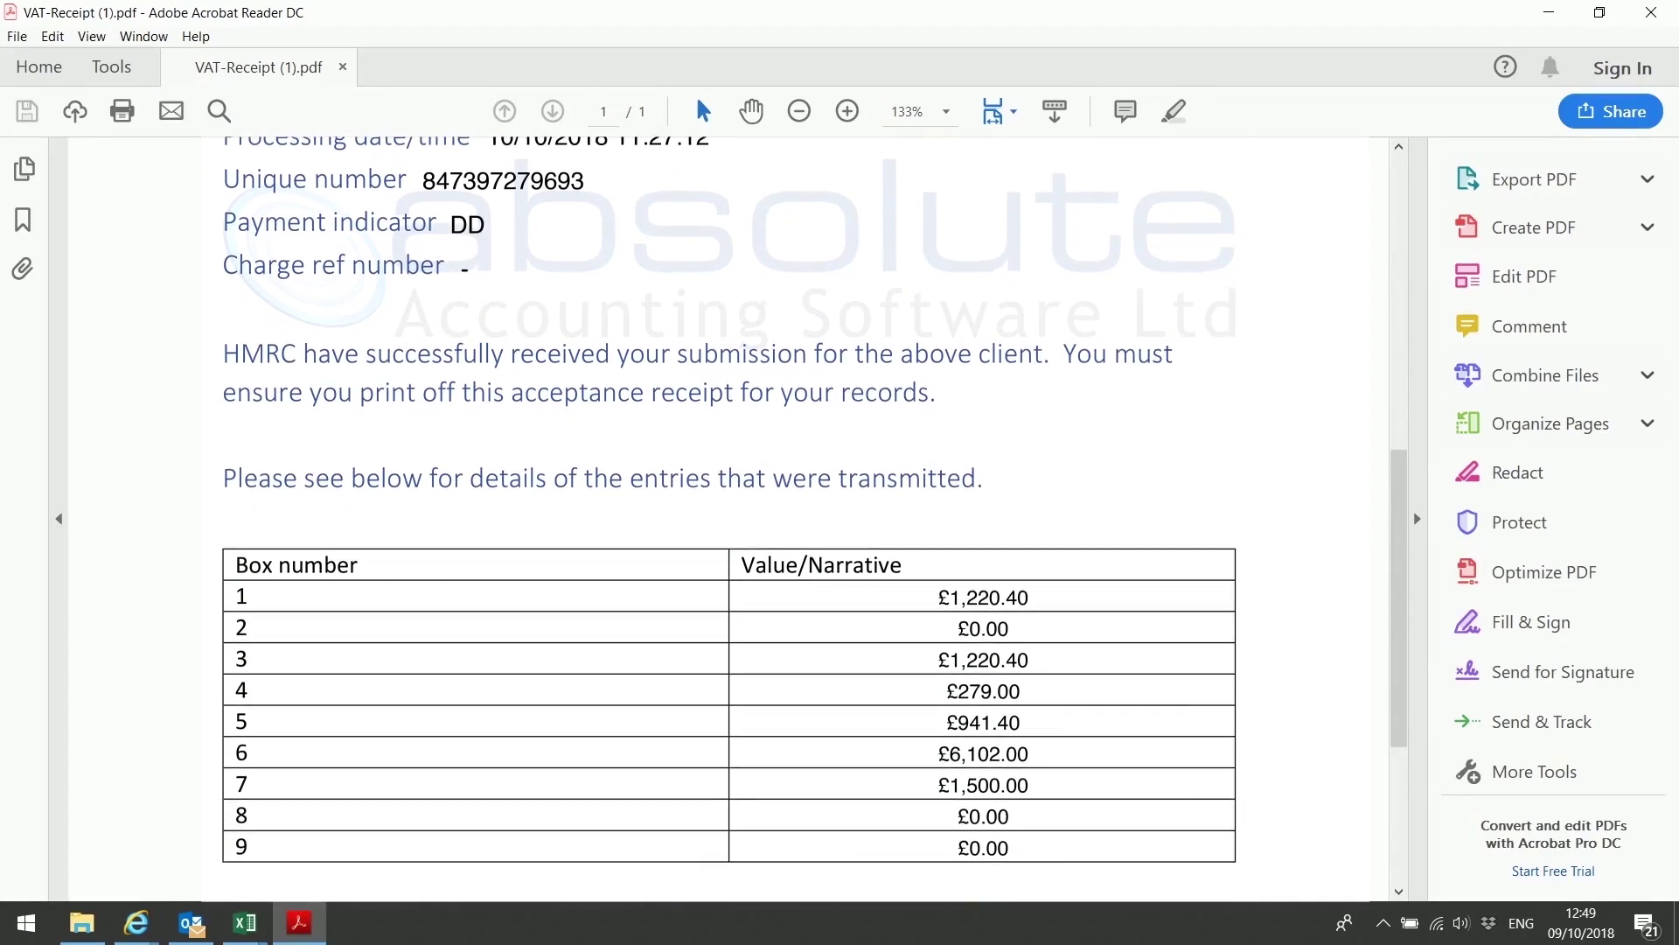
pyautogui.scroll(-1, 686, 525)
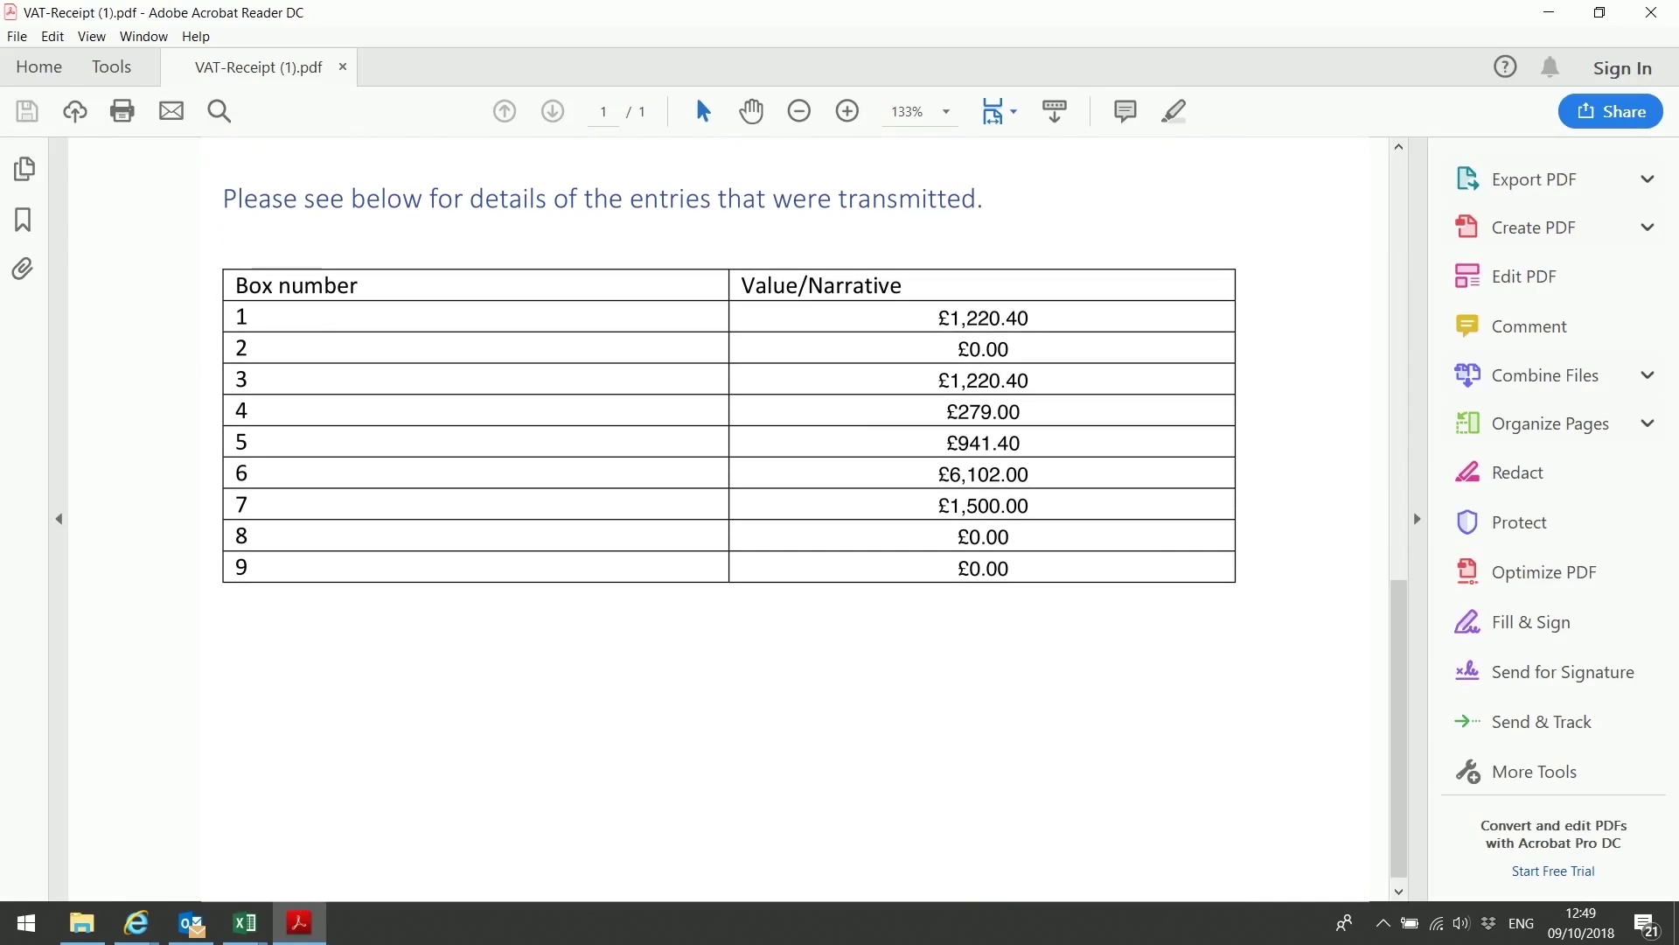